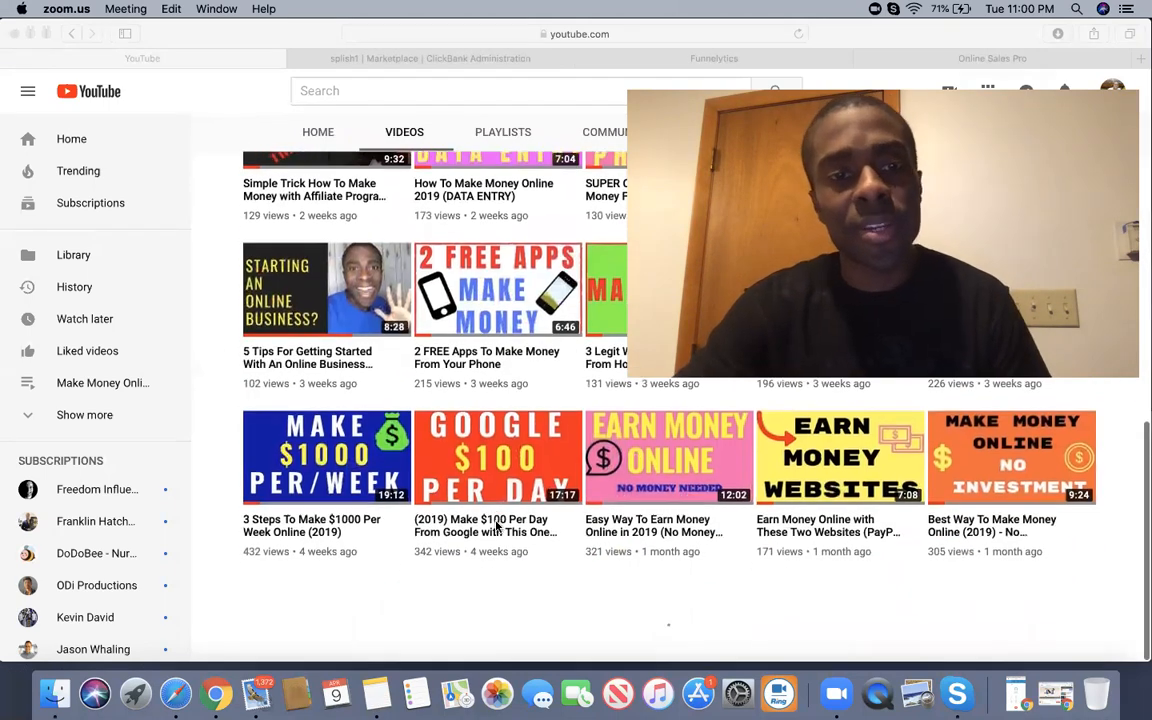
Scroll through the YouTube Videos list, then bring up the blank Affiliate / Leverage funnel canvas in Funnelytics.
{"action": "scroll", "coordinate": [497, 527], "scroll_direction": "down", "scroll_amount": 3}
{"action": "scroll", "coordinate": [498, 527], "scroll_direction": "down", "scroll_amount": 5}
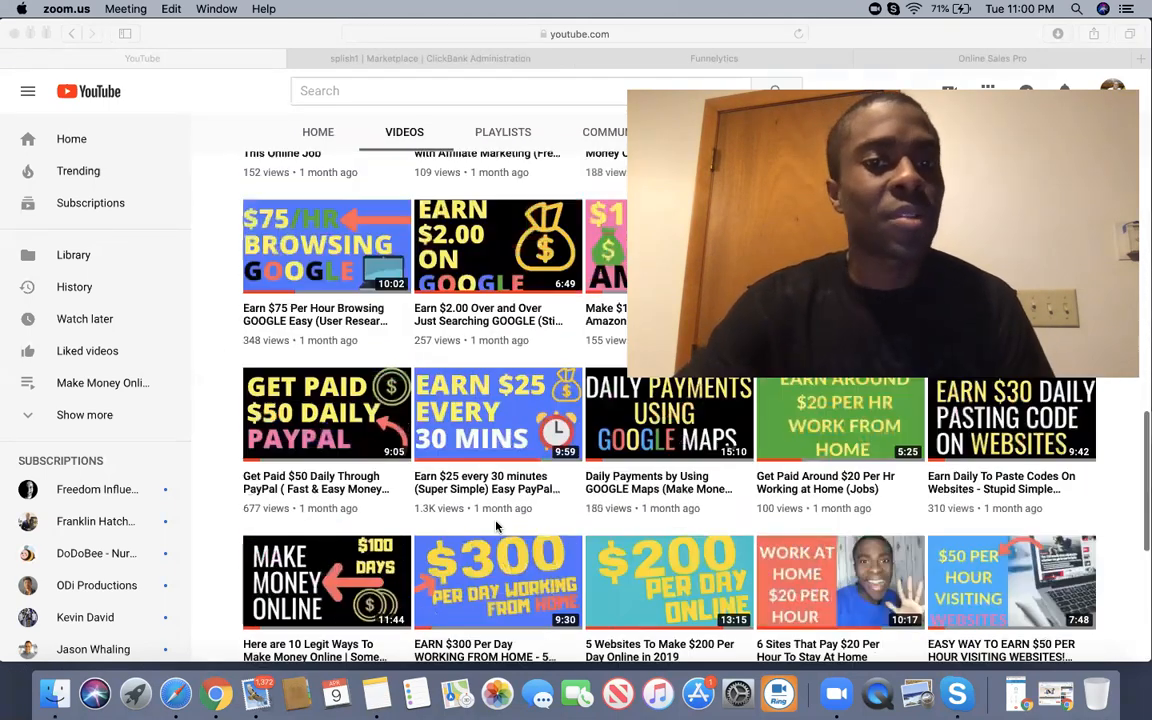
{"action": "scroll", "coordinate": [498, 527], "scroll_direction": "up", "scroll_amount": 9}
{"action": "scroll", "coordinate": [497, 527], "scroll_direction": "up", "scroll_amount": 10}
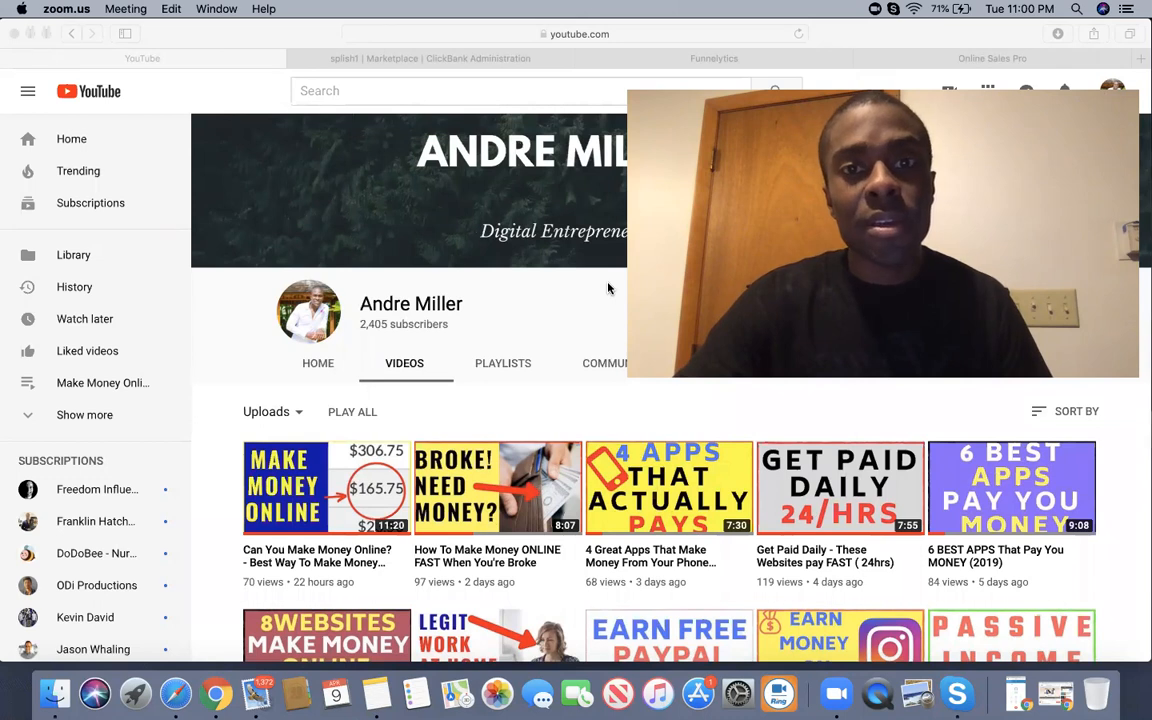
{"action": "left_click", "coordinate": [672, 62]}
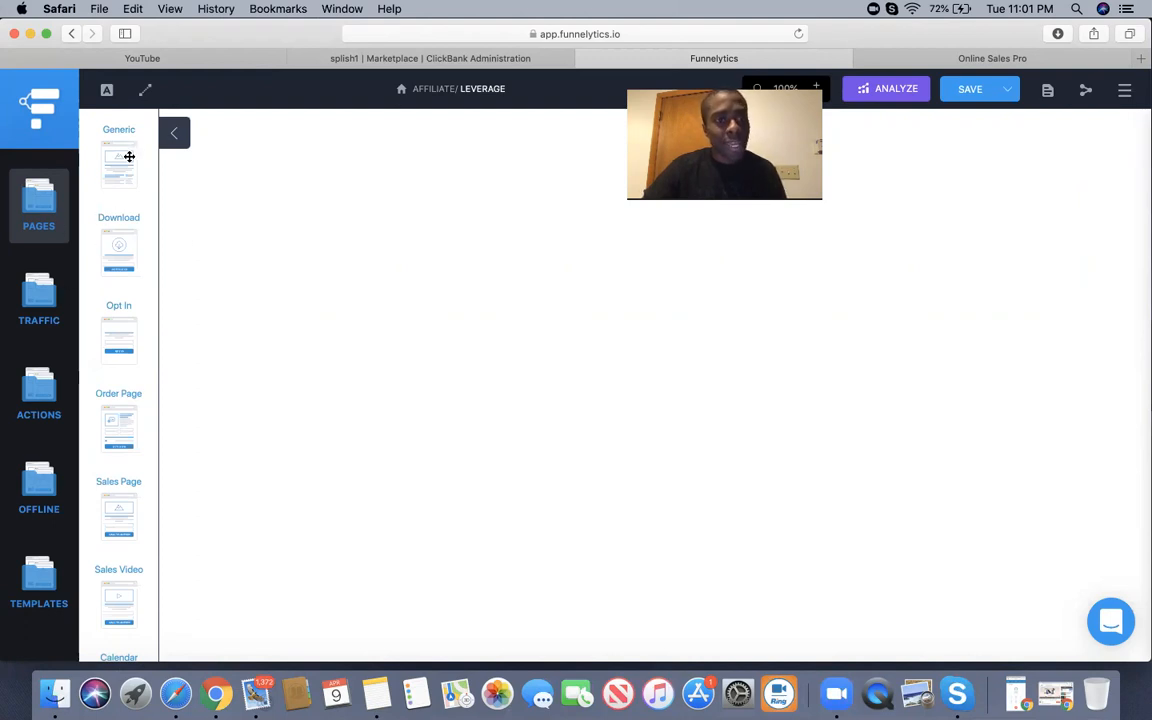
Drag an Opt In page onto the canvas, move it up and left, and enlarge it from its corner.
{"action": "left_click_drag", "start_coordinate": [128, 342], "coordinate": [489, 278]}
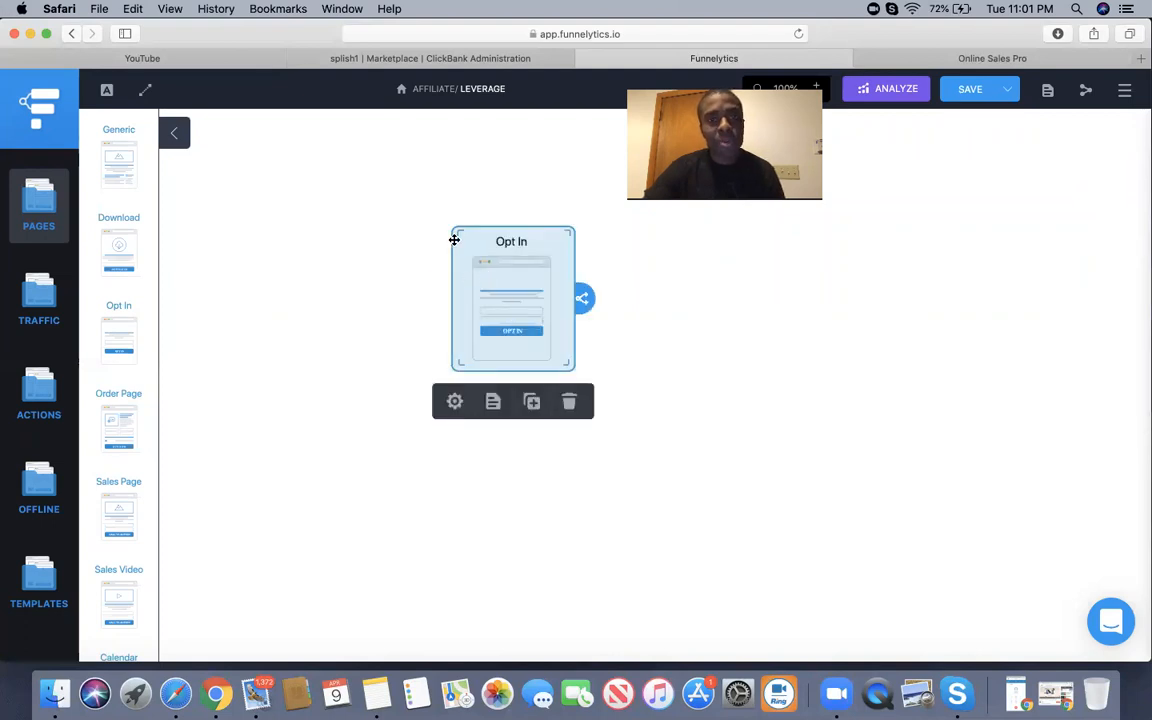
{"action": "left_click_drag", "start_coordinate": [454, 240], "coordinate": [407, 190]}
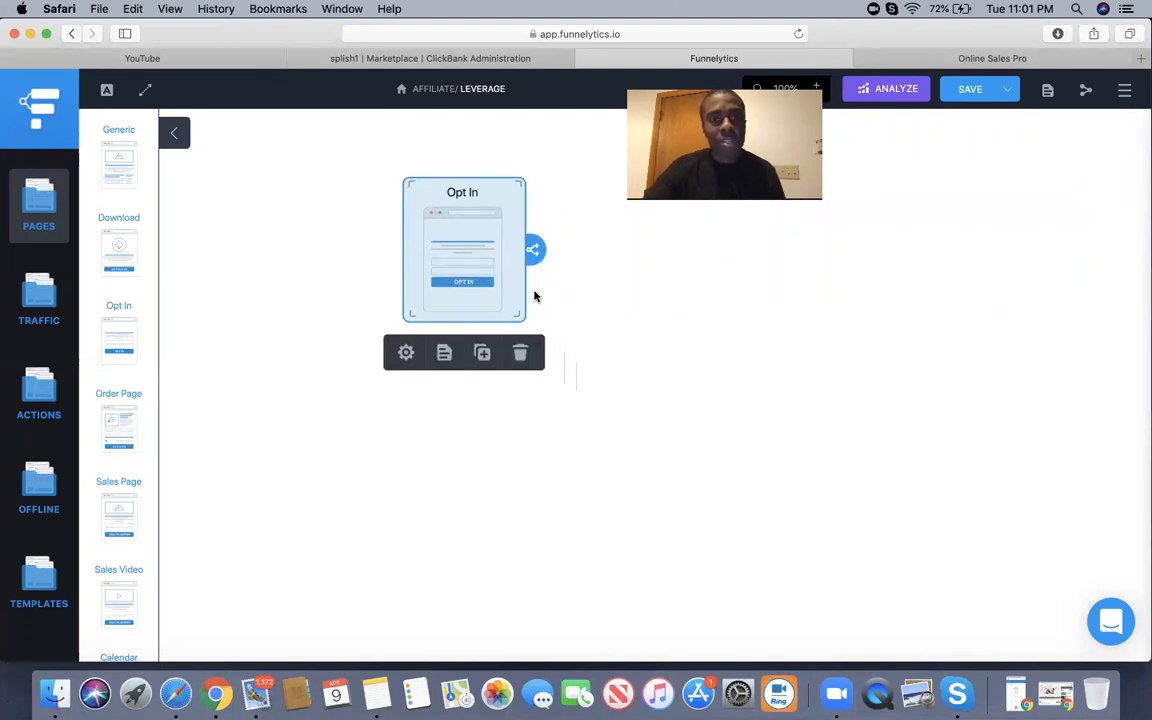
{"action": "left_click_drag", "start_coordinate": [518, 314], "coordinate": [580, 379]}
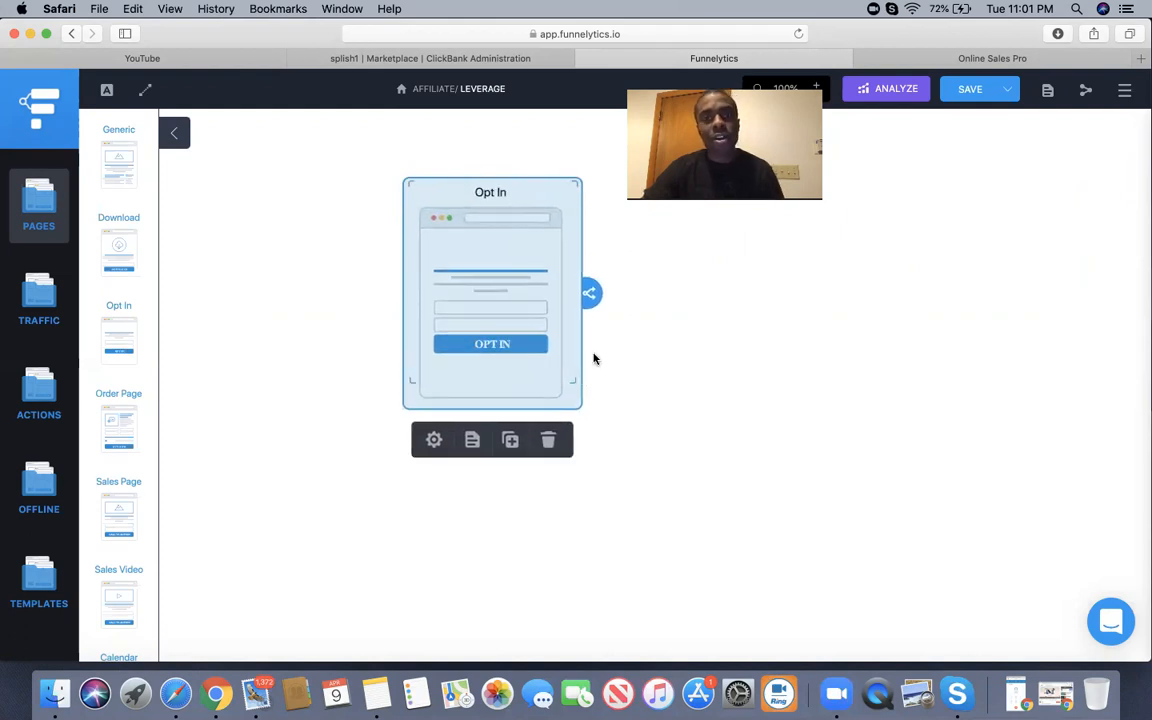
{"action": "left_click", "coordinate": [641, 328]}
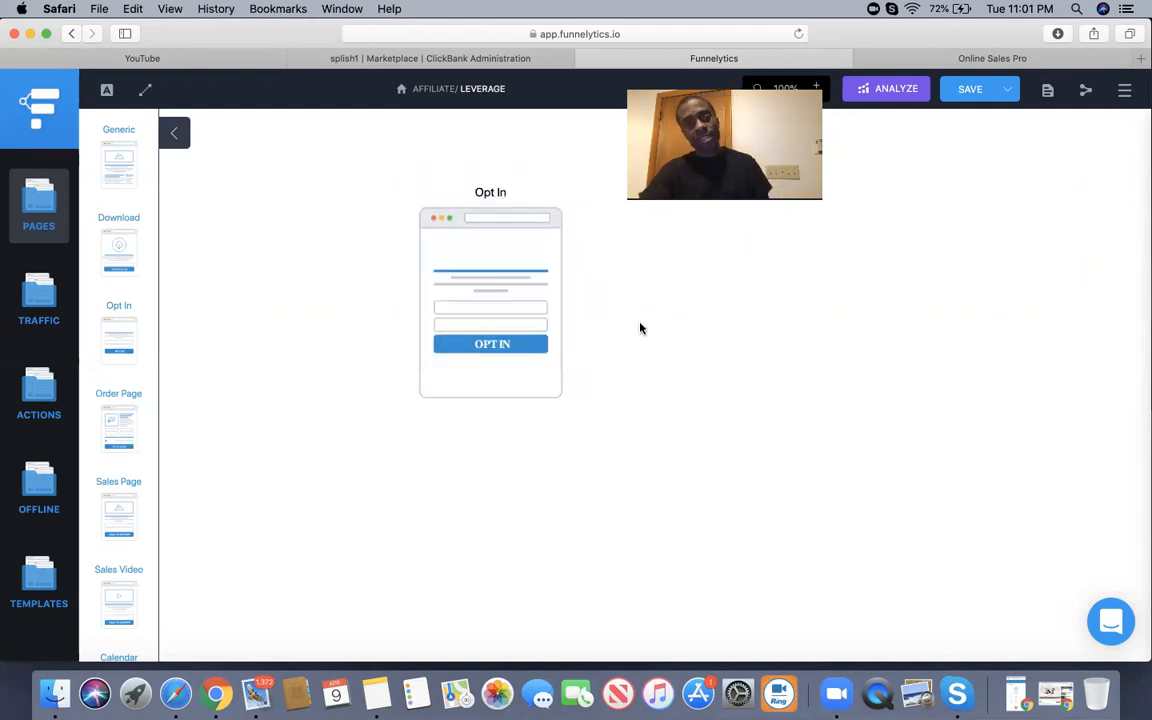
{"action": "left_click", "coordinate": [526, 326]}
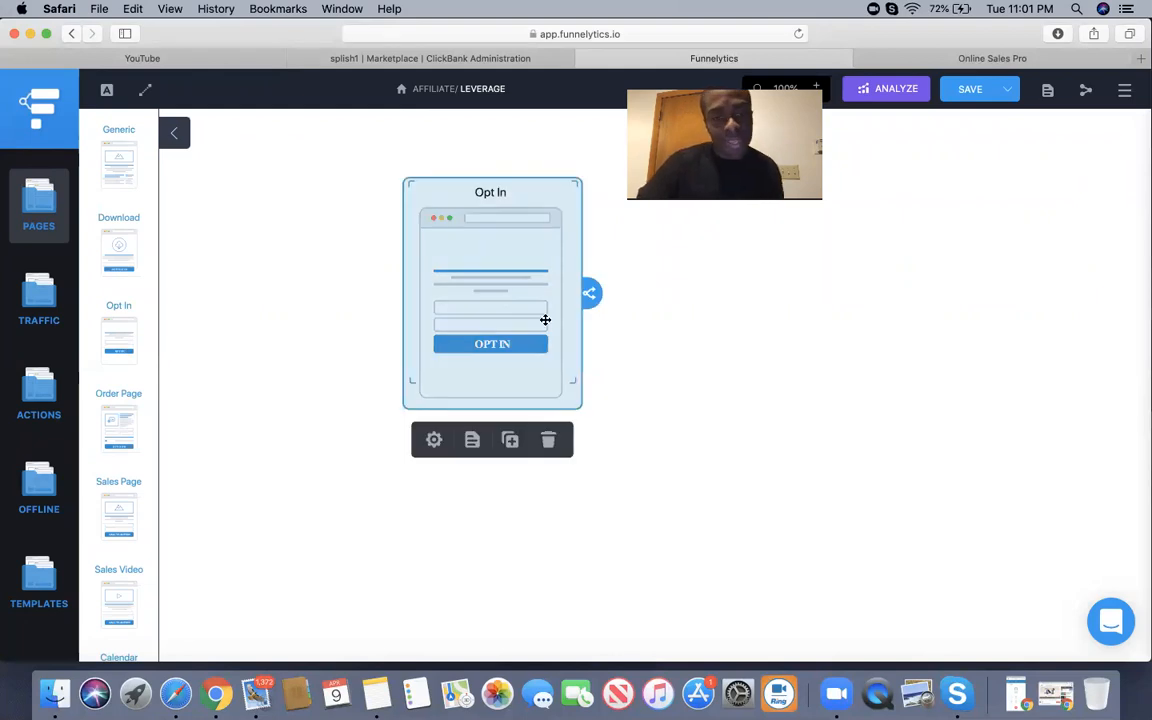
{"action": "left_click", "coordinate": [628, 362]}
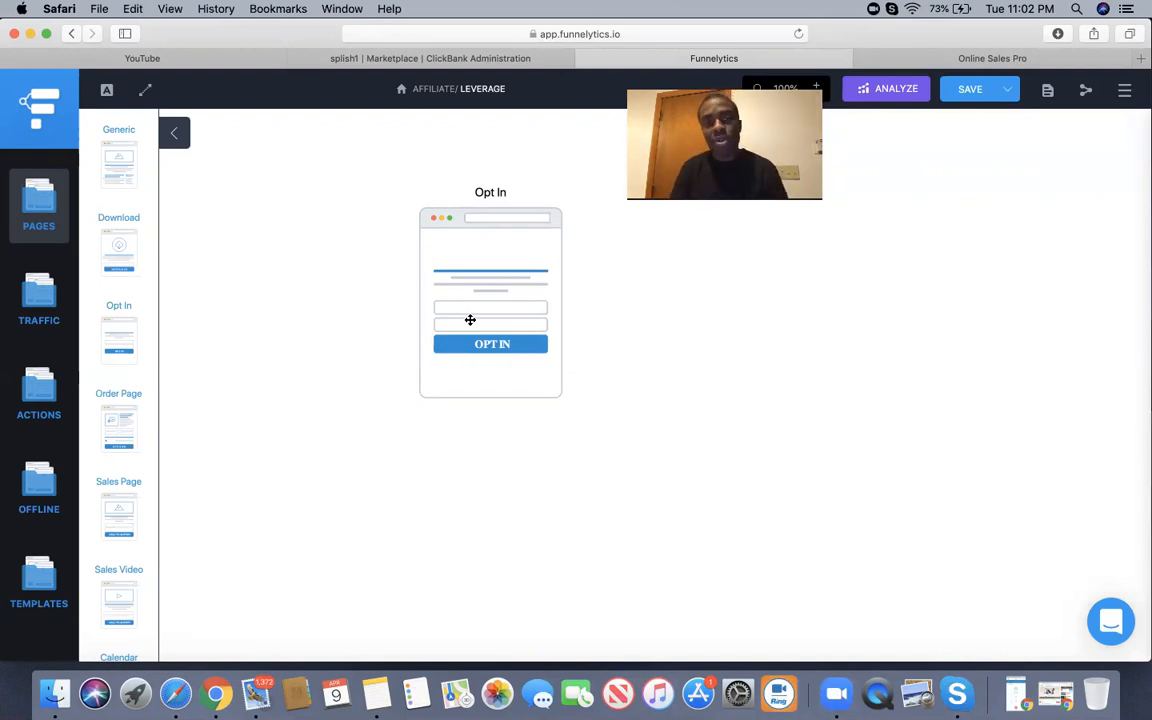
{"action": "left_click", "coordinate": [483, 247]}
{"action": "left_click", "coordinate": [695, 375]}
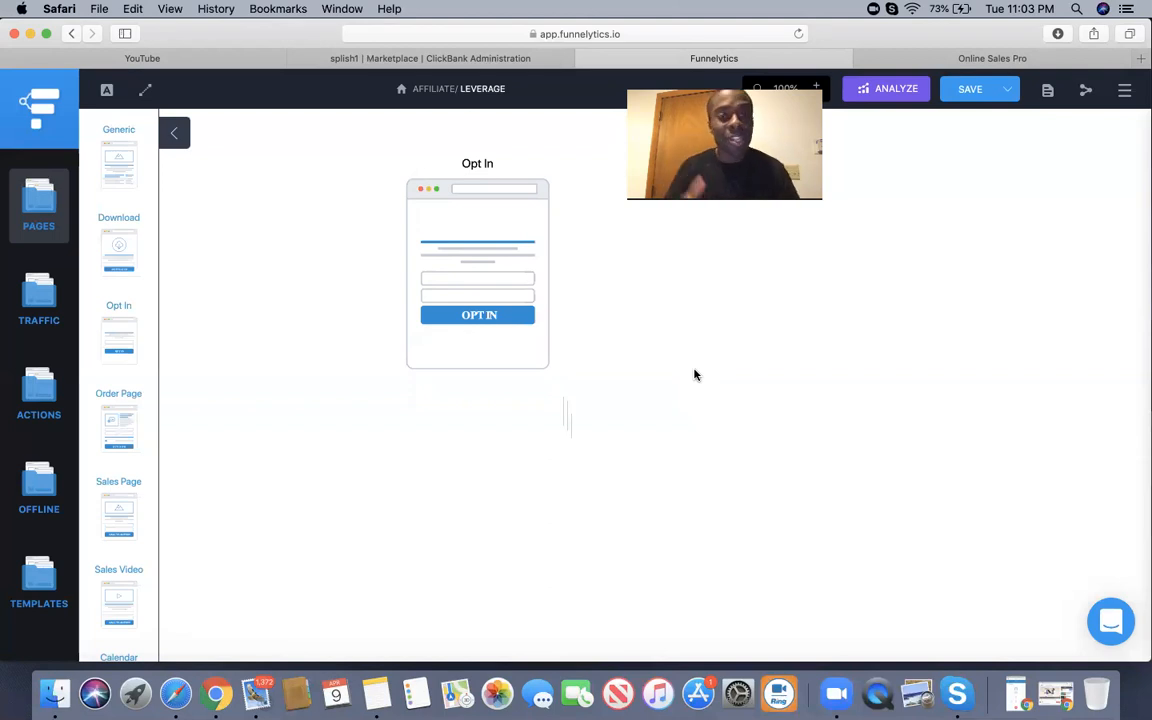
{"action": "left_click", "coordinate": [481, 237]}
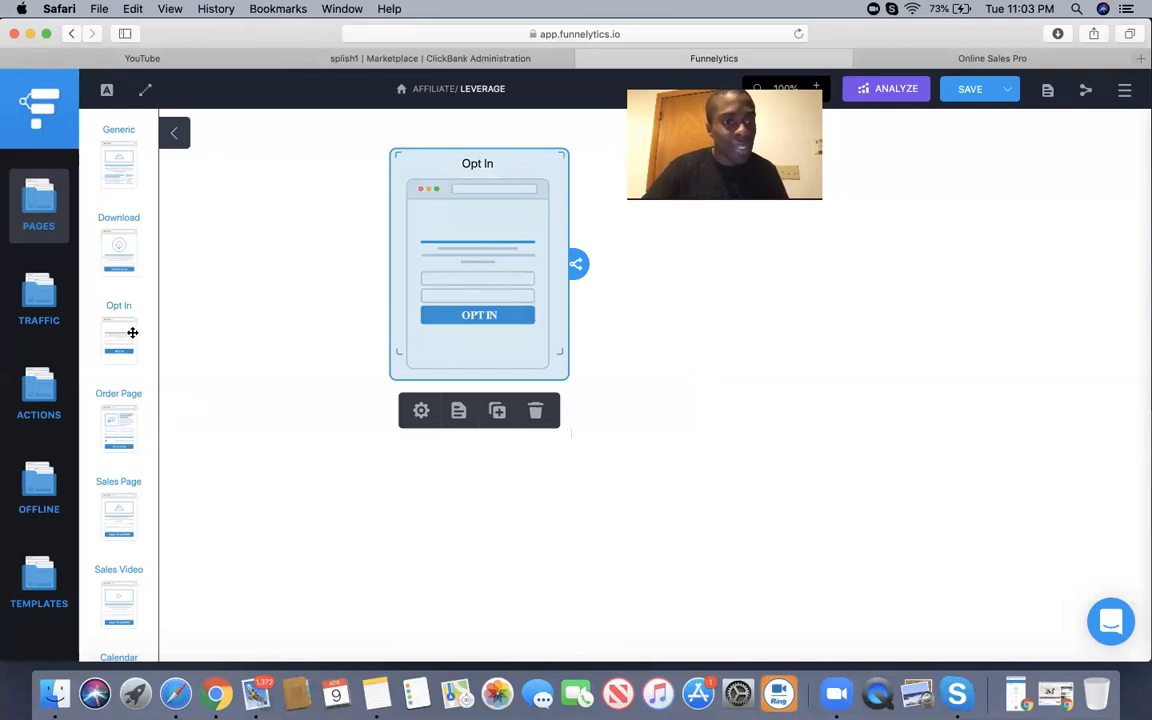
Place a Sales Page right of the Opt In node, linked by an arrow, then enlarge it and nudge it up.
{"action": "scroll", "coordinate": [132, 332], "scroll_direction": "down", "scroll_amount": 4}
{"action": "scroll", "coordinate": [132, 332], "scroll_direction": "down", "scroll_amount": 1}
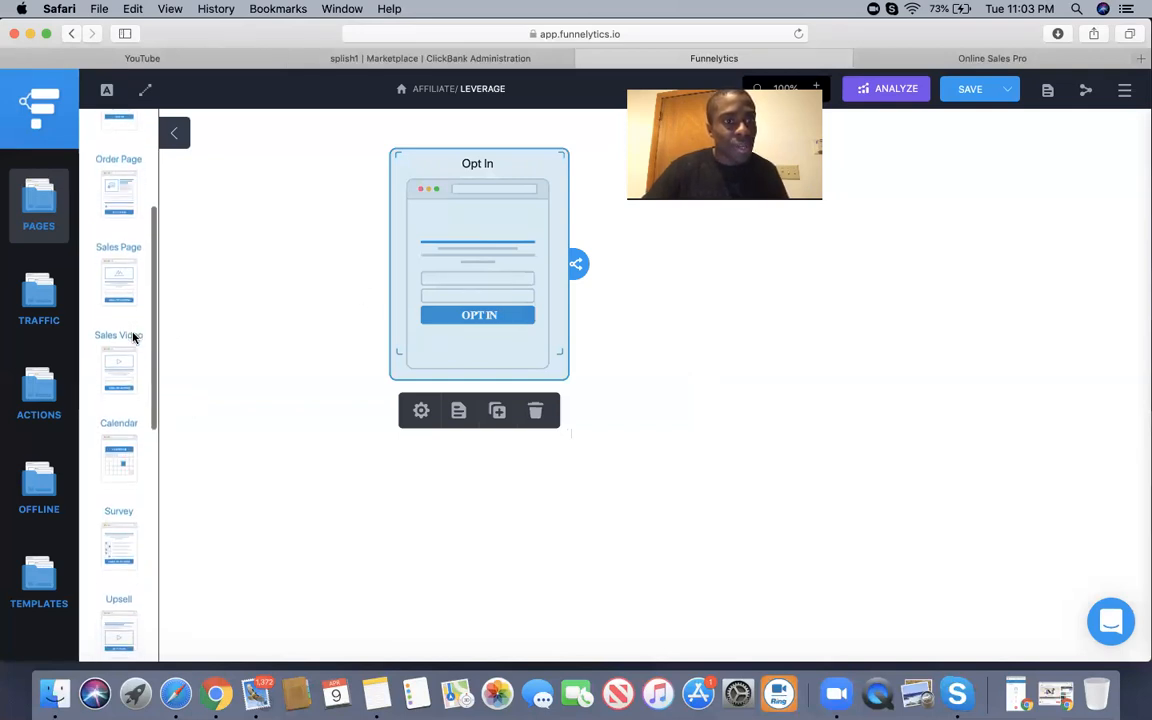
{"action": "scroll", "coordinate": [132, 332], "scroll_direction": "up", "scroll_amount": 5}
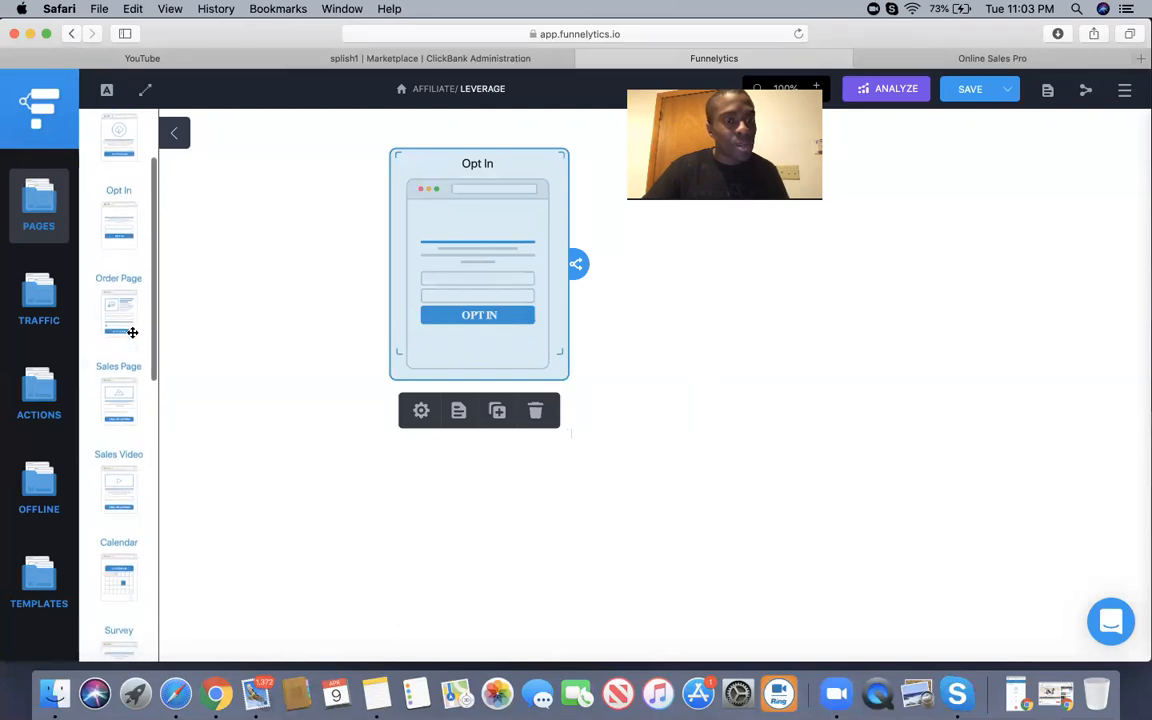
{"action": "scroll", "coordinate": [126, 380], "scroll_direction": "down", "scroll_amount": 8}
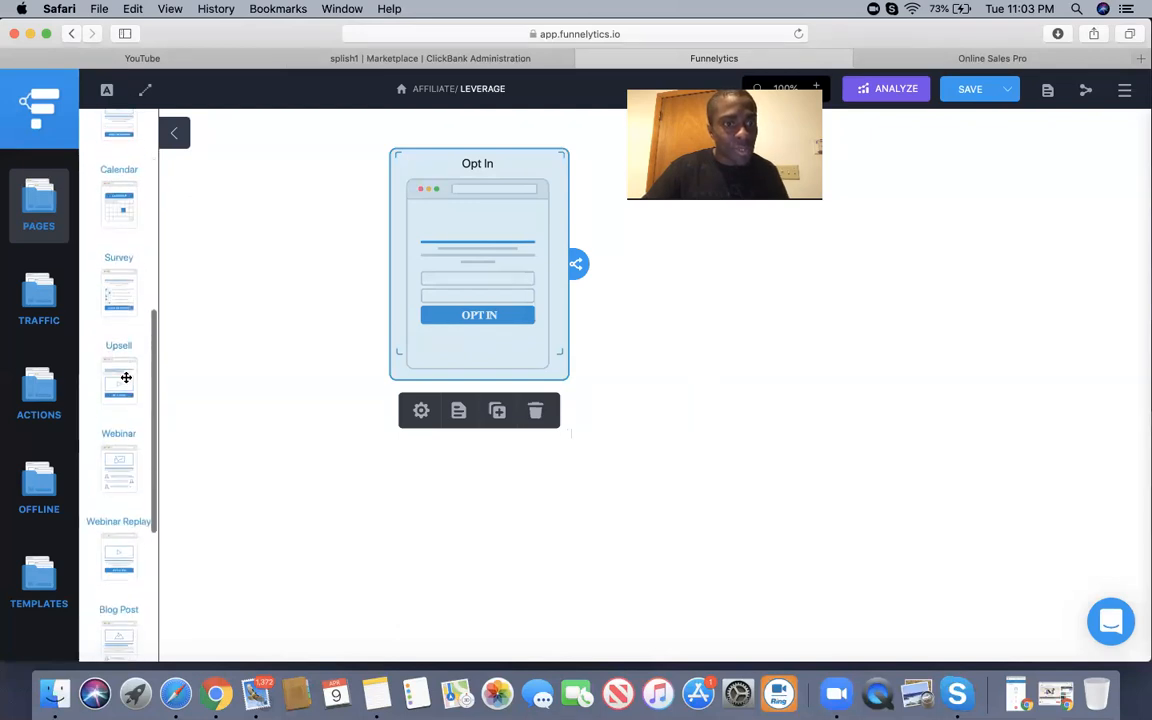
{"action": "scroll", "coordinate": [126, 380], "scroll_direction": "up", "scroll_amount": 10}
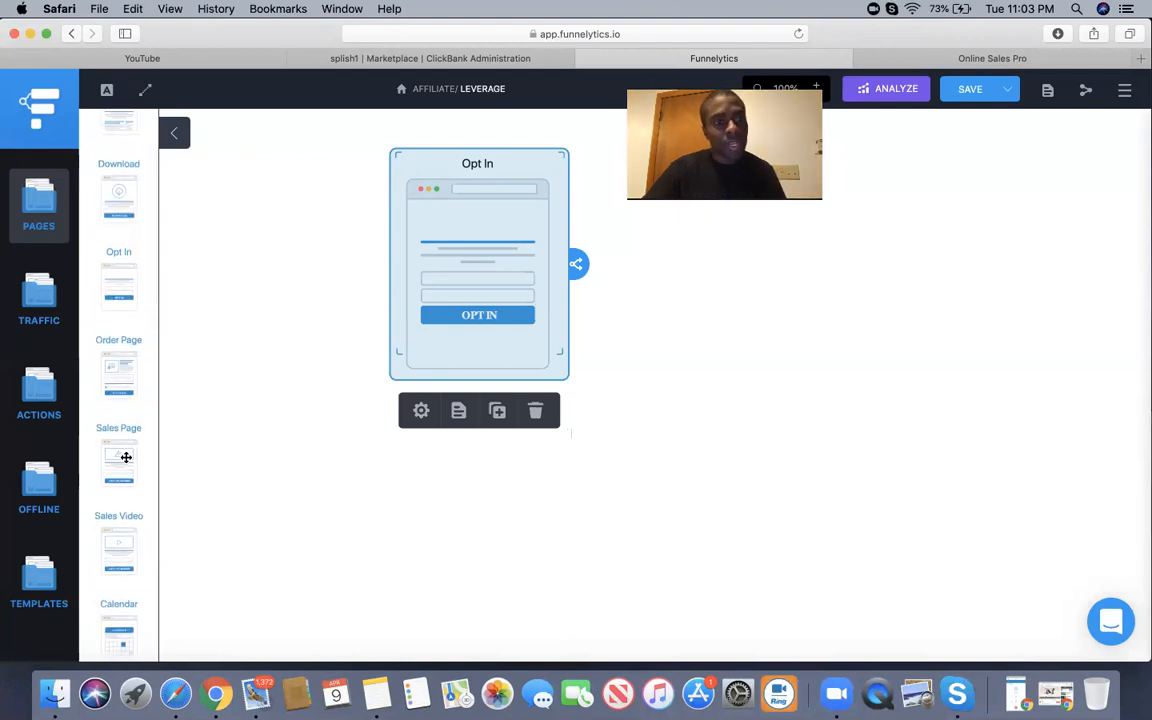
{"action": "left_click_drag", "start_coordinate": [126, 457], "coordinate": [691, 214]}
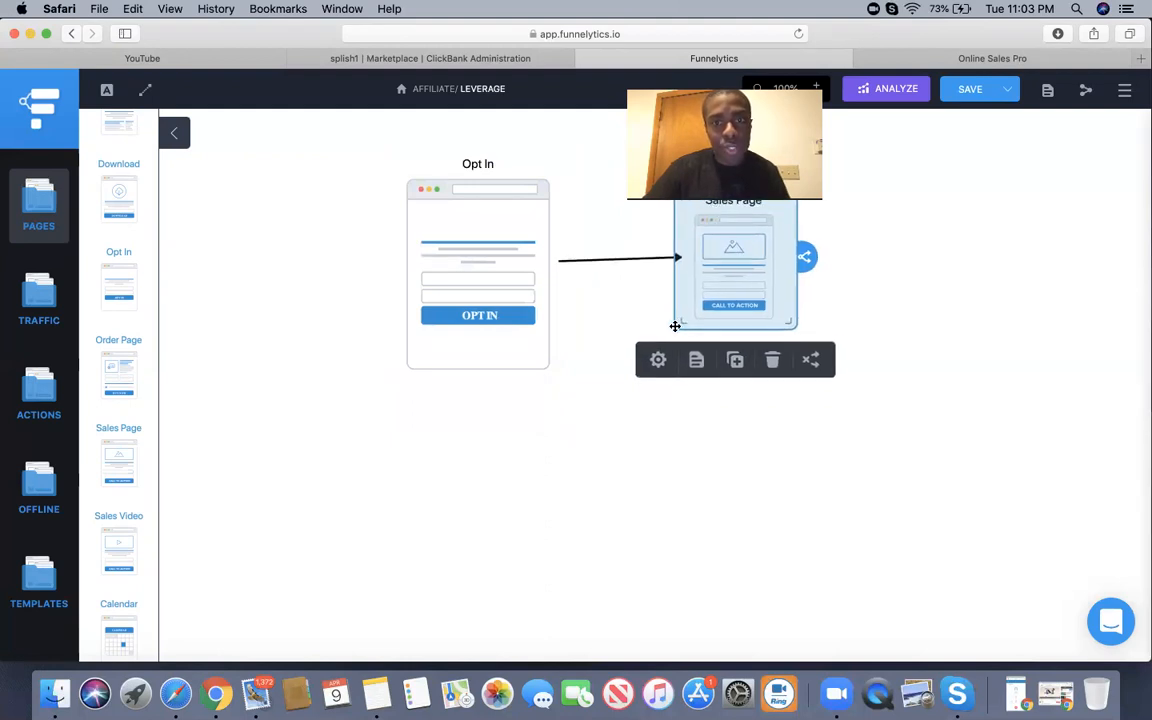
{"action": "left_click", "coordinate": [624, 328]}
{"action": "mouse_move", "coordinate": [668, 330]}
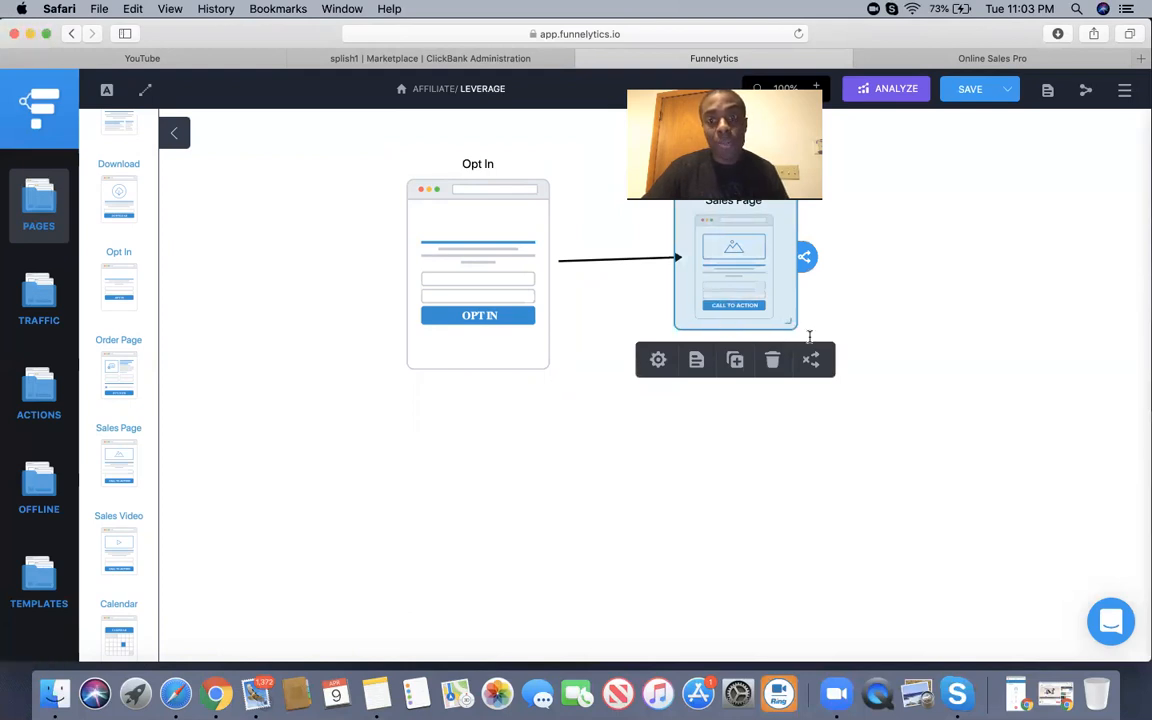
{"action": "left_click_drag", "start_coordinate": [805, 330], "coordinate": [837, 356]}
{"action": "left_click_drag", "start_coordinate": [756, 301], "coordinate": [757, 295]}
{"action": "left_click", "coordinate": [501, 432]}
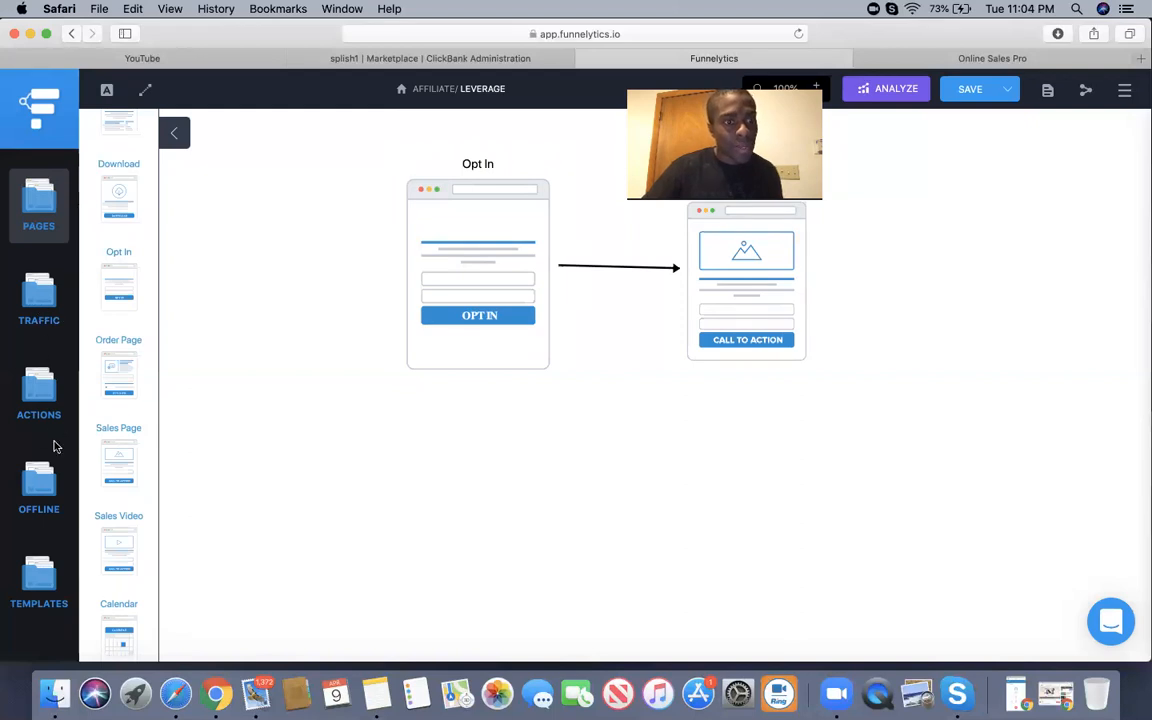
Add a Purchase action after the Sales Page and connect the two with an arrow.
{"action": "left_click", "coordinate": [29, 400]}
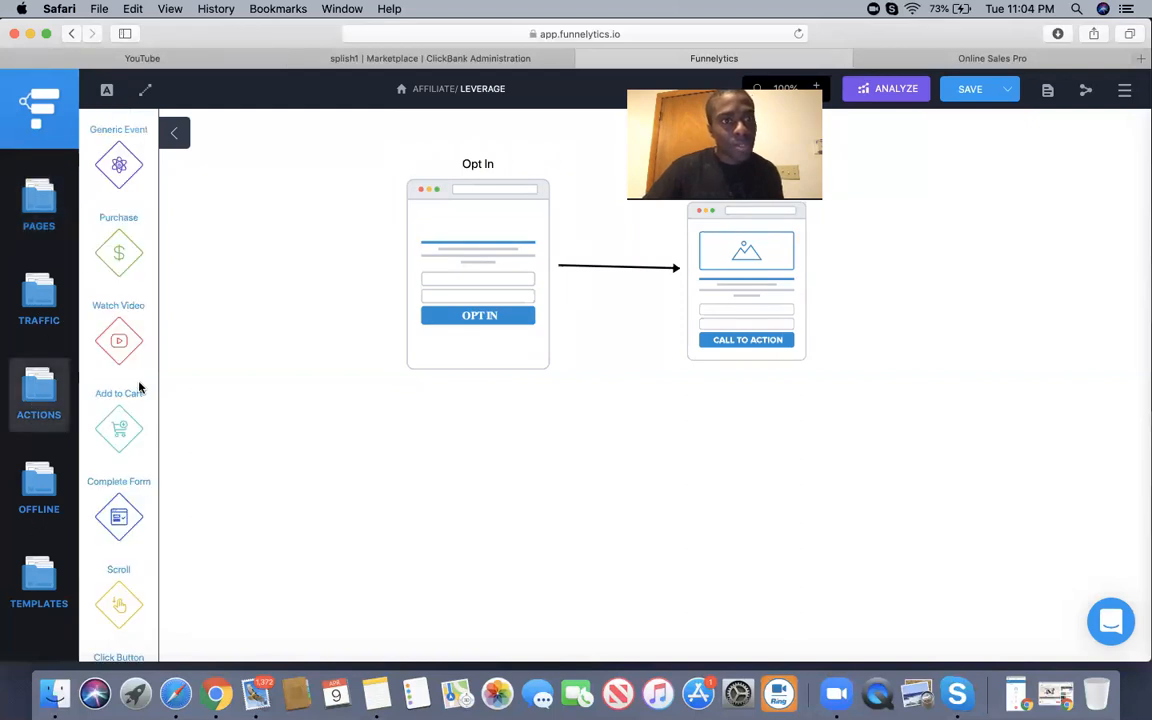
{"action": "left_click_drag", "start_coordinate": [116, 257], "coordinate": [958, 275]}
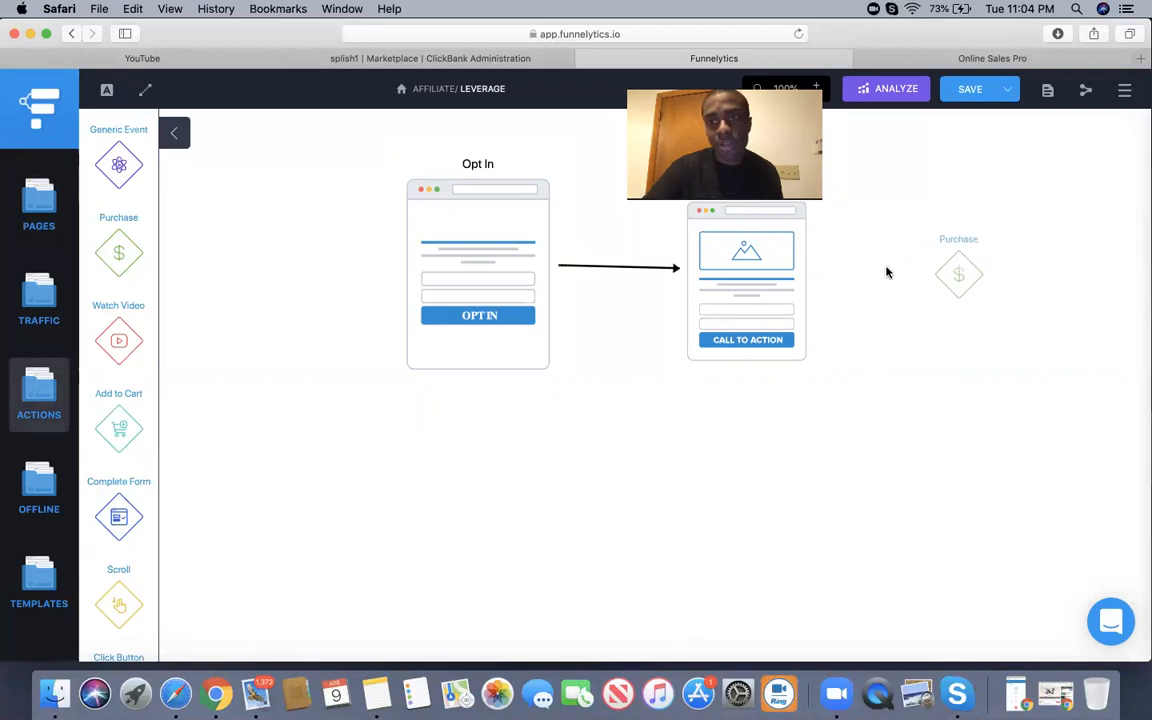
{"action": "left_click", "coordinate": [803, 272]}
{"action": "left_click_drag", "start_coordinate": [834, 268], "coordinate": [950, 267]}
{"action": "left_click", "coordinate": [916, 350]}
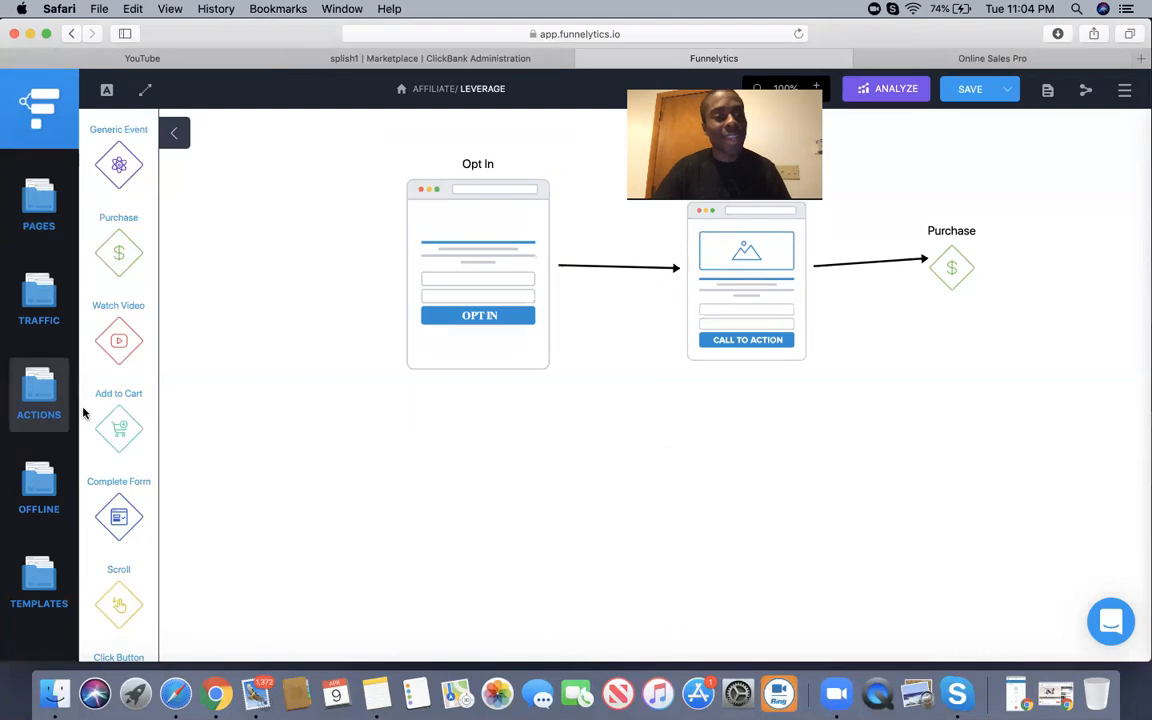
{"action": "left_click", "coordinate": [42, 200]}
{"action": "left_click", "coordinate": [50, 288]}
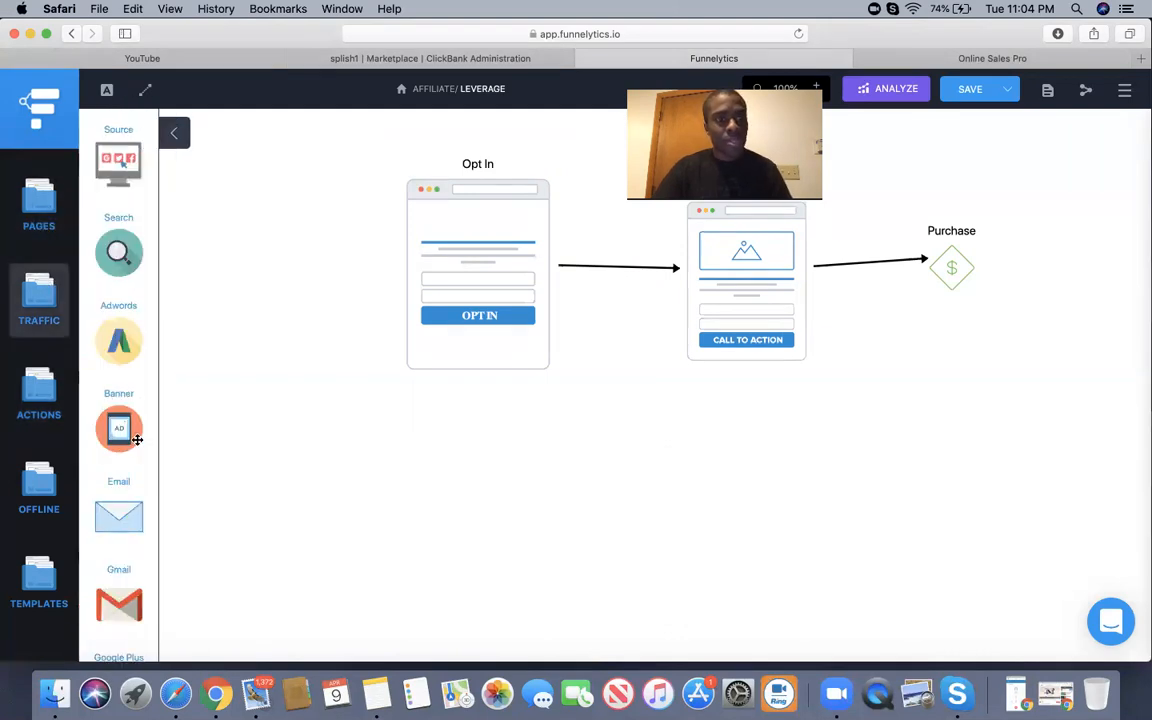
Add a Gmail traffic source below the Opt In page and redraw the Opt In to Sales Page arrow.
{"action": "scroll", "coordinate": [137, 440], "scroll_direction": "down", "scroll_amount": 5}
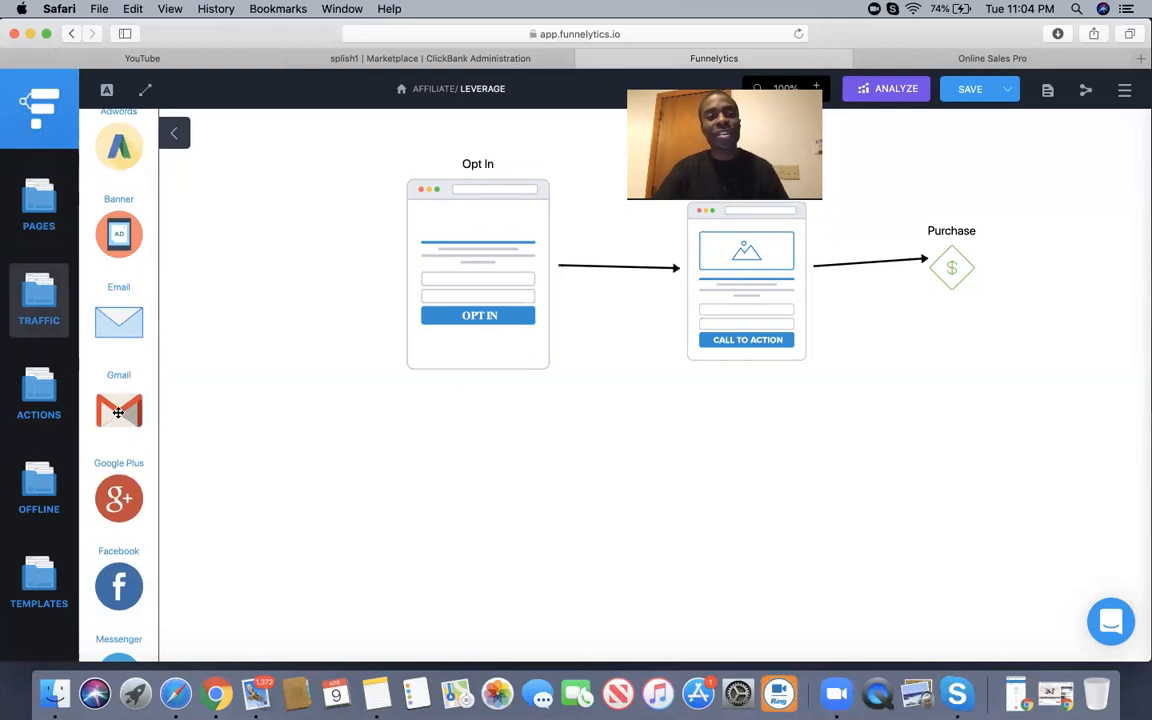
{"action": "left_click_drag", "start_coordinate": [118, 412], "coordinate": [465, 483]}
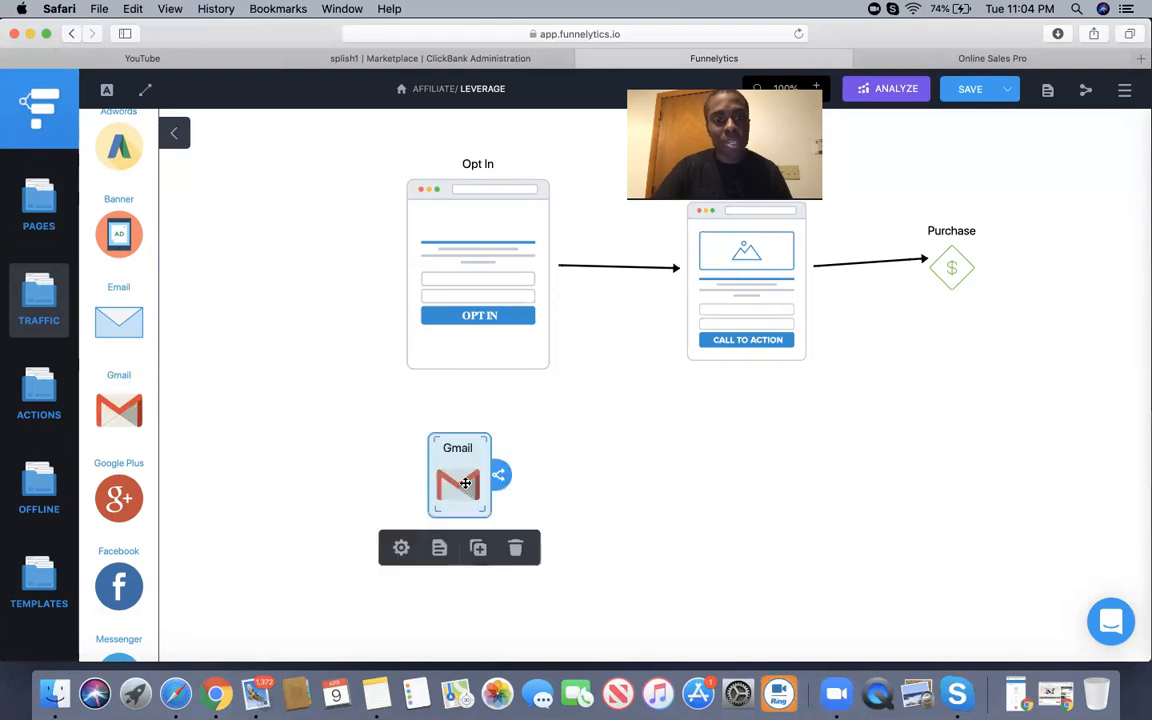
{"action": "left_click", "coordinate": [470, 364]}
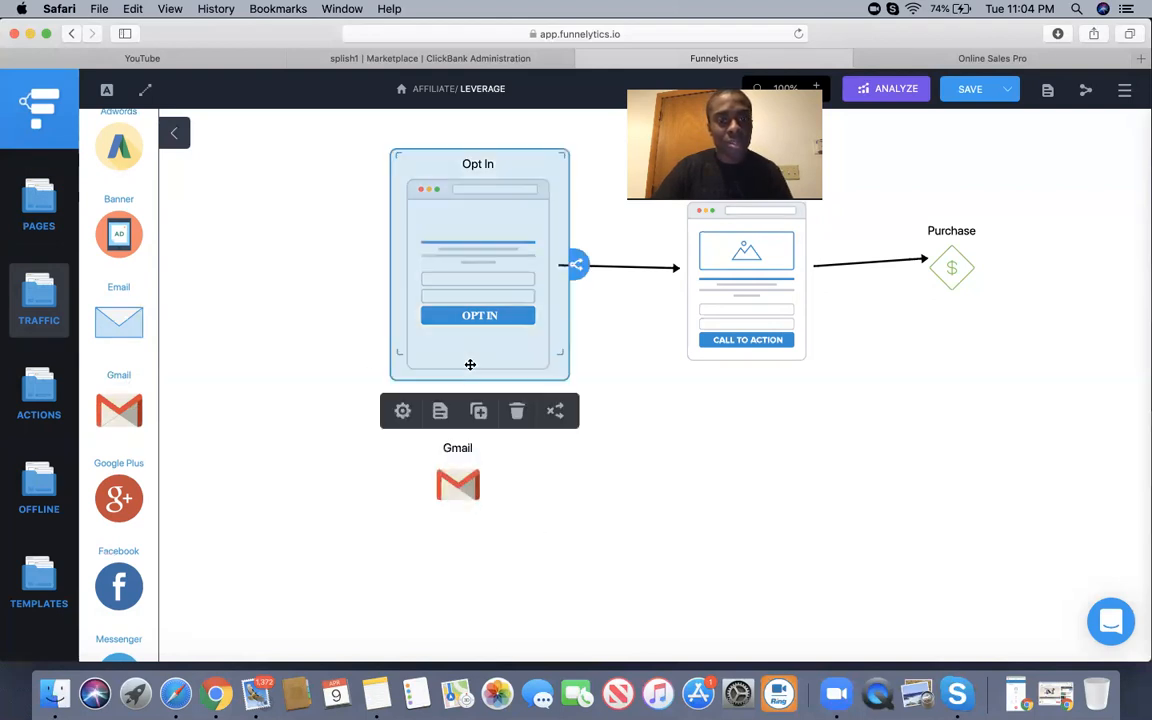
{"action": "left_click", "coordinate": [555, 411]}
{"action": "left_click", "coordinate": [609, 355]}
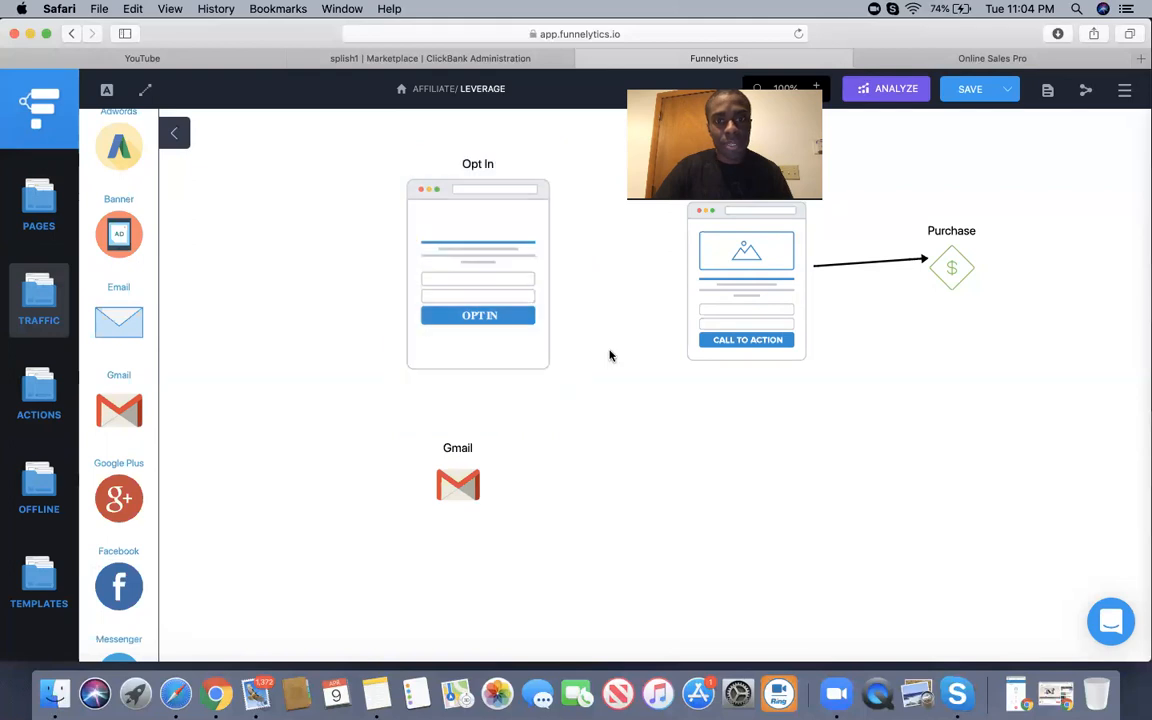
{"action": "left_click", "coordinate": [507, 317]}
{"action": "left_click_drag", "start_coordinate": [576, 264], "coordinate": [705, 270]}
{"action": "left_click", "coordinate": [613, 375]}
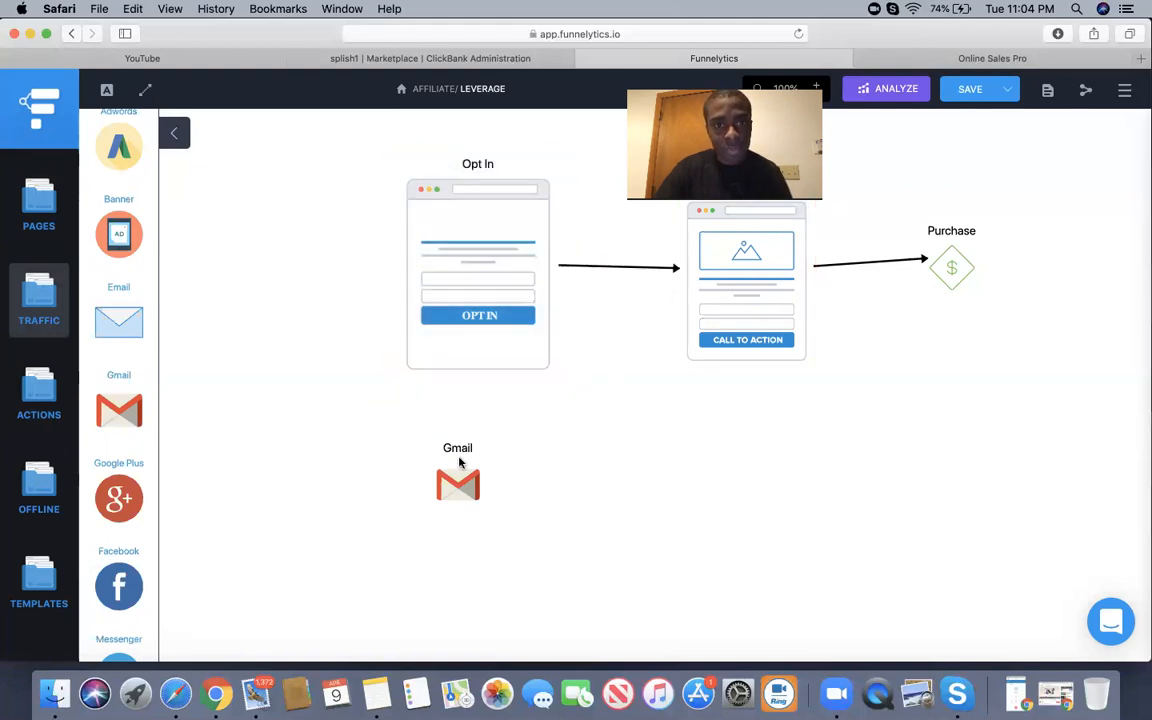
{"action": "left_click_drag", "start_coordinate": [458, 481], "coordinate": [465, 492]}
Add three more chained Gmail nodes in a row, moving the newest one to the far left.
{"action": "left_click_drag", "start_coordinate": [131, 398], "coordinate": [581, 470]}
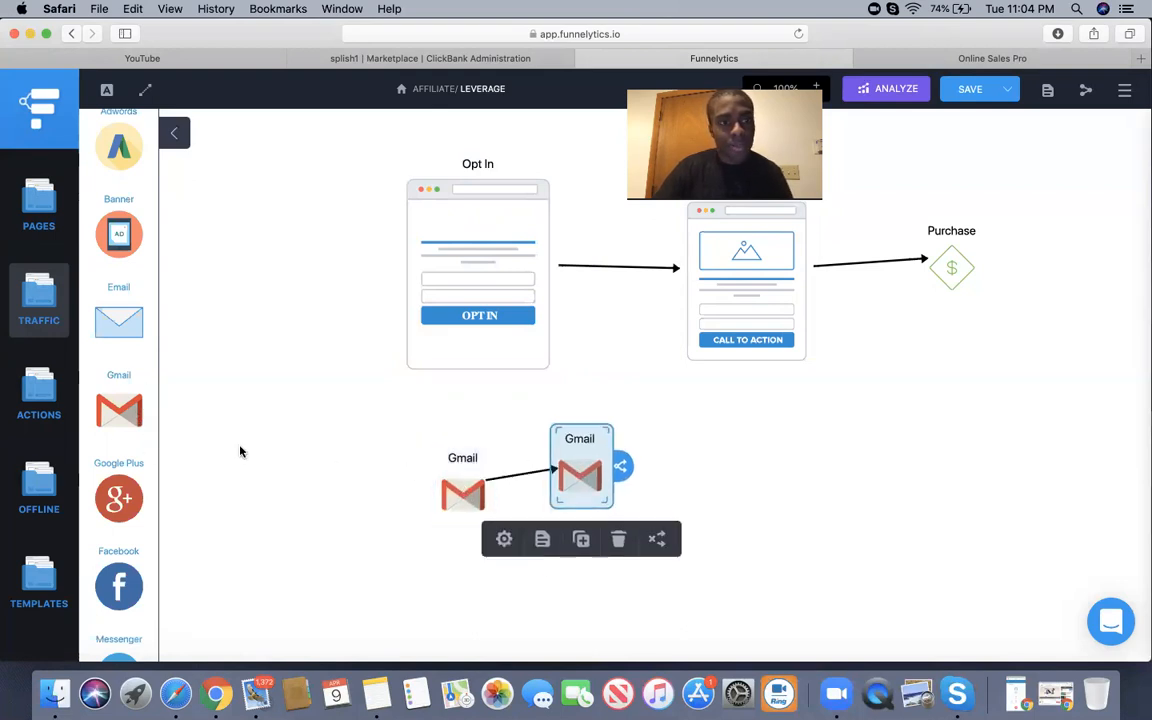
{"action": "left_click_drag", "start_coordinate": [140, 401], "coordinate": [740, 478]}
{"action": "left_click", "coordinate": [587, 499]}
{"action": "left_click_drag", "start_coordinate": [587, 499], "coordinate": [603, 490]}
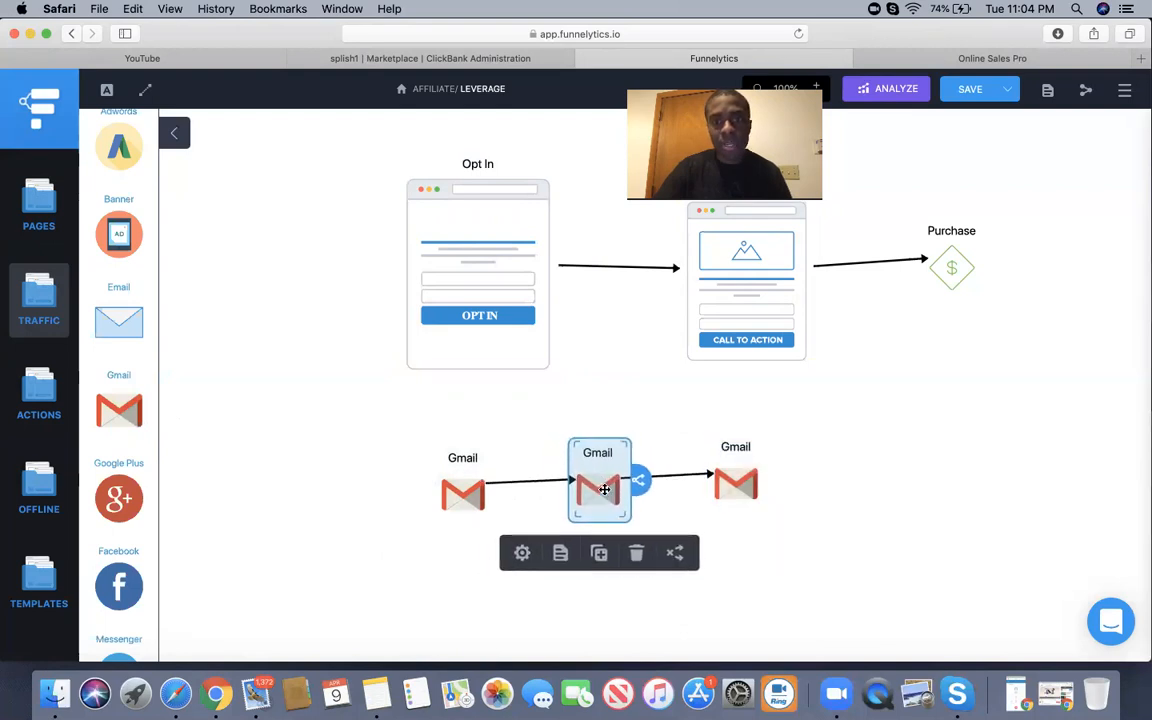
{"action": "left_click", "coordinate": [480, 484]}
{"action": "left_click_drag", "start_coordinate": [118, 410], "coordinate": [912, 469]}
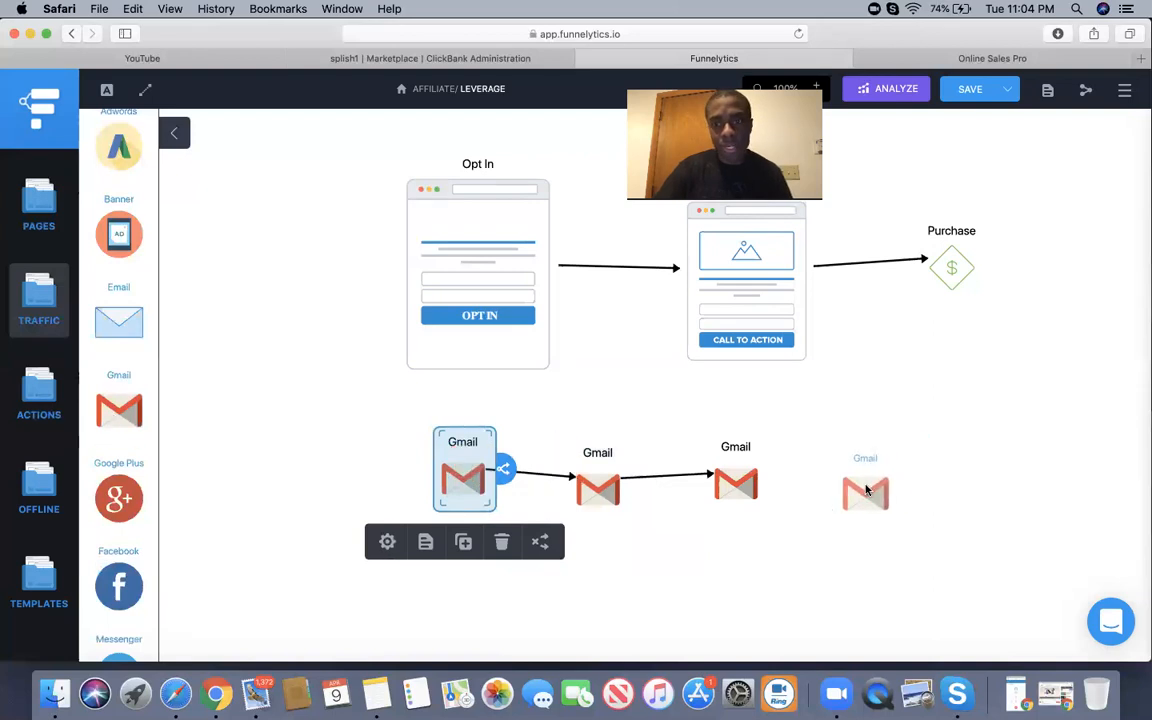
{"action": "left_click", "coordinate": [467, 499]}
{"action": "left_click_drag", "start_coordinate": [467, 499], "coordinate": [468, 513]}
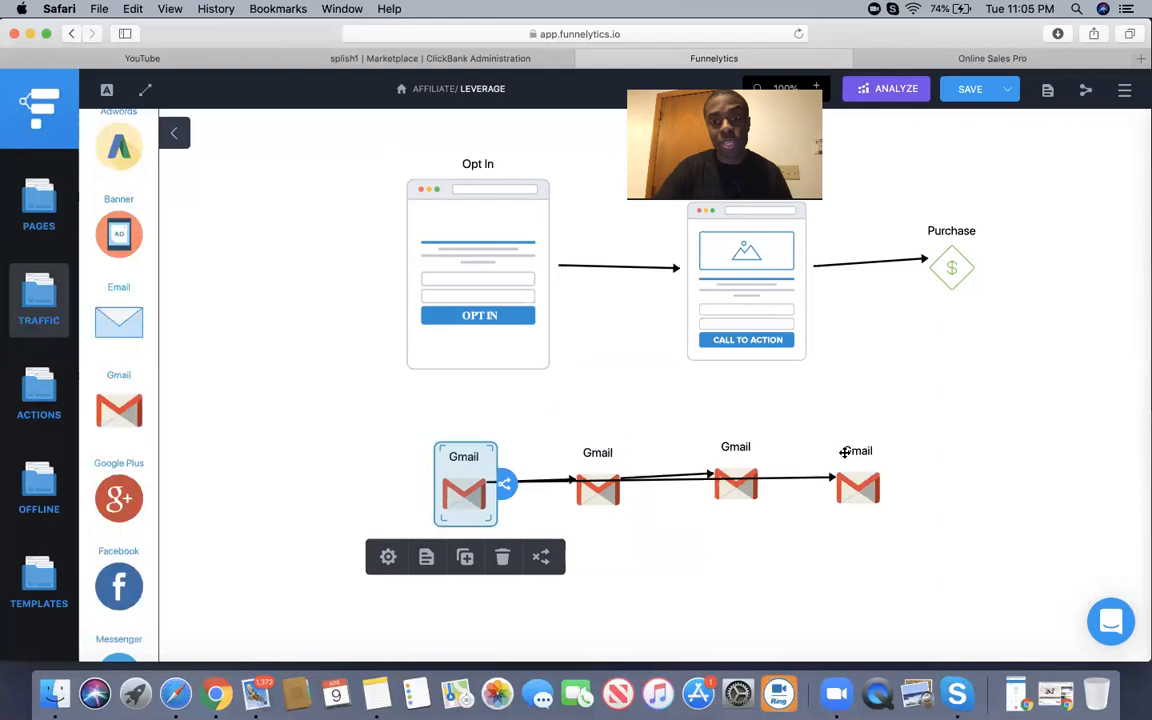
{"action": "left_click_drag", "start_coordinate": [862, 470], "coordinate": [292, 488]}
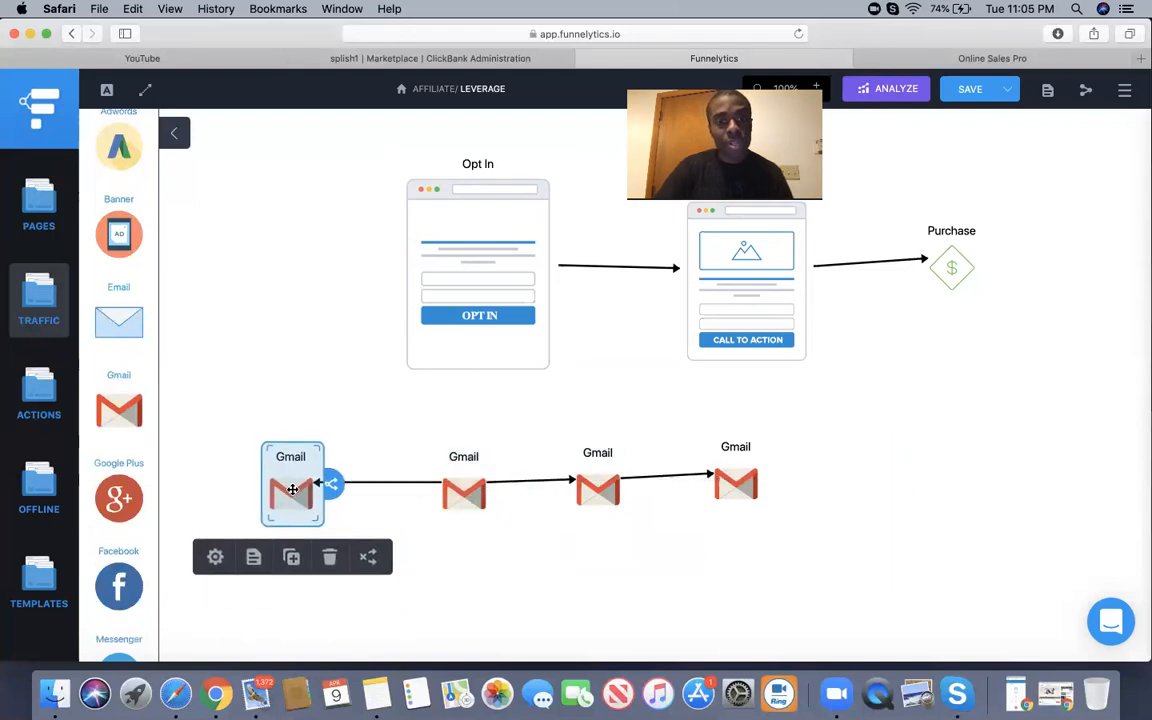
{"action": "left_click", "coordinate": [600, 538]}
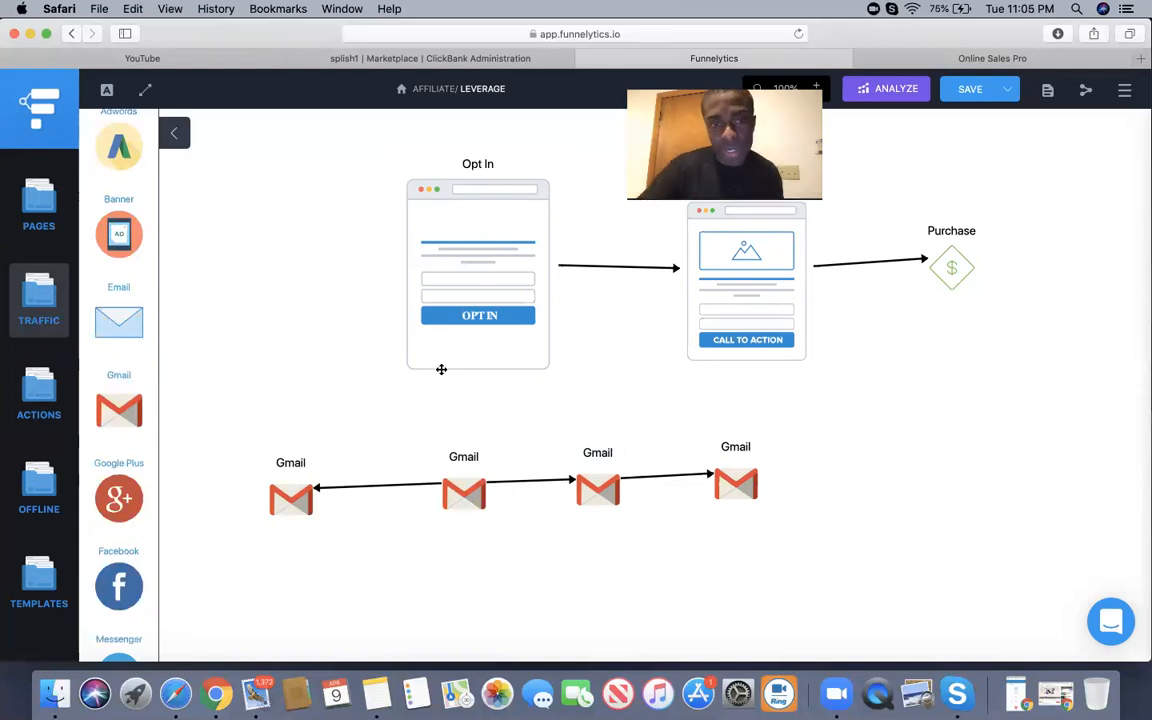
{"action": "left_click_drag", "start_coordinate": [429, 378], "coordinate": [331, 451]}
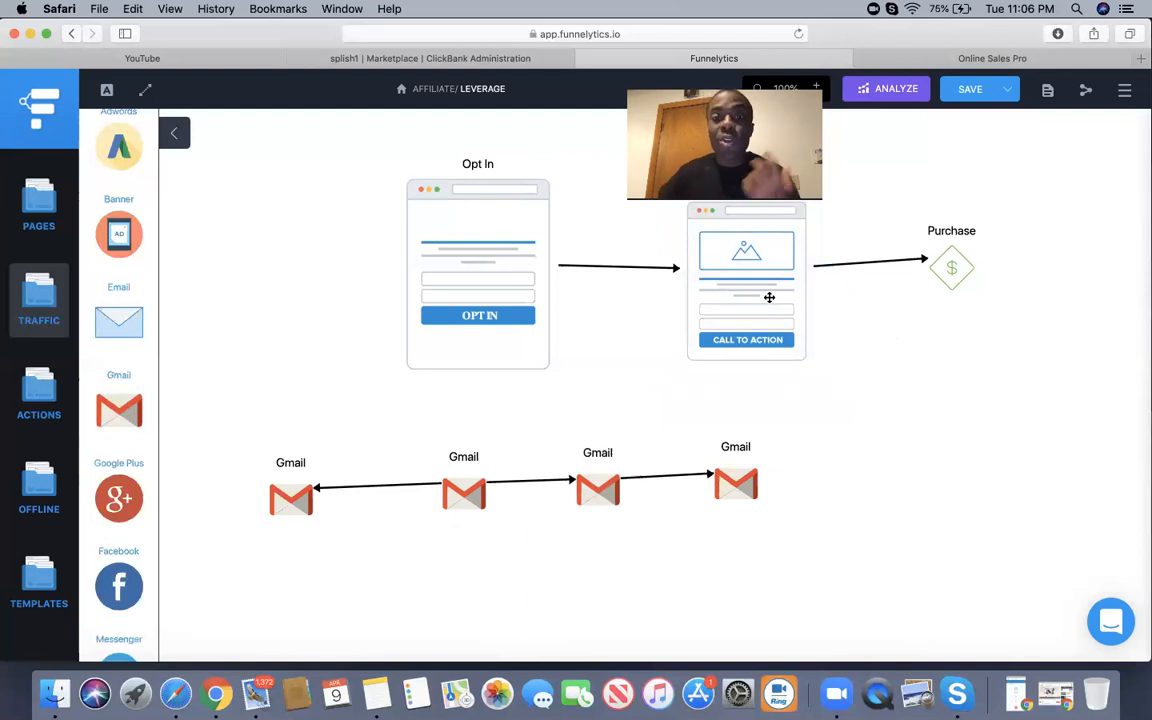
{"action": "mouse_move", "coordinate": [425, 276]}
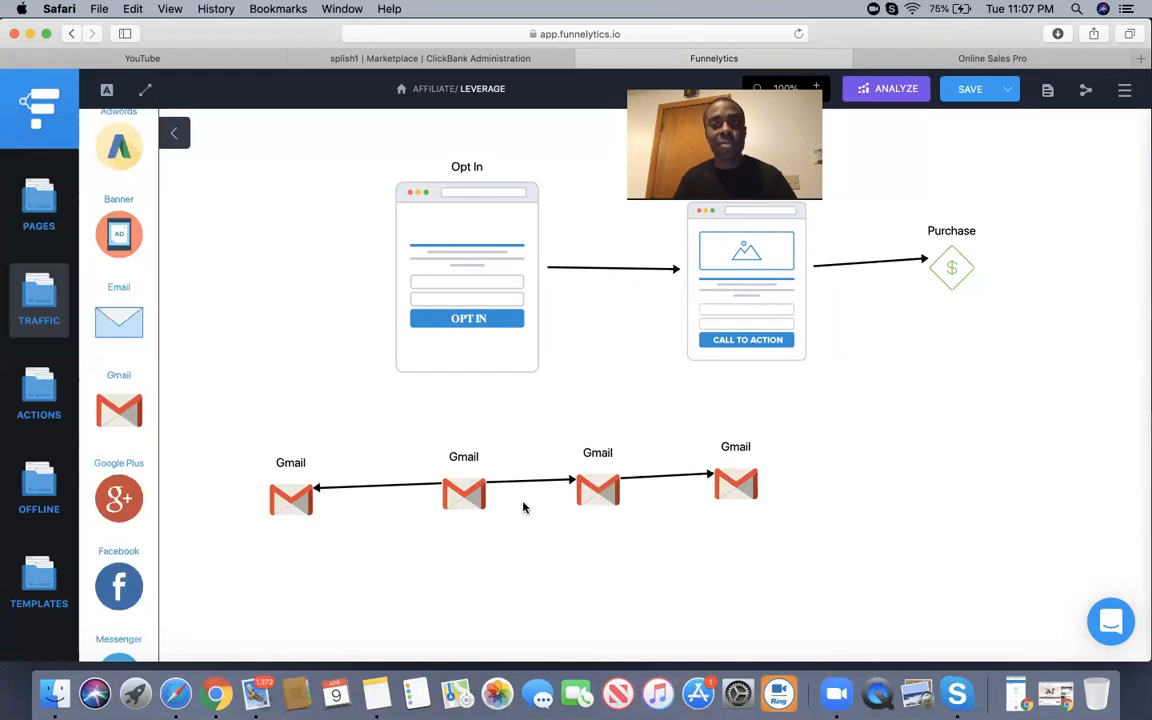
{"action": "scroll", "coordinate": [522, 507], "scroll_direction": "up", "scroll_amount": 2}
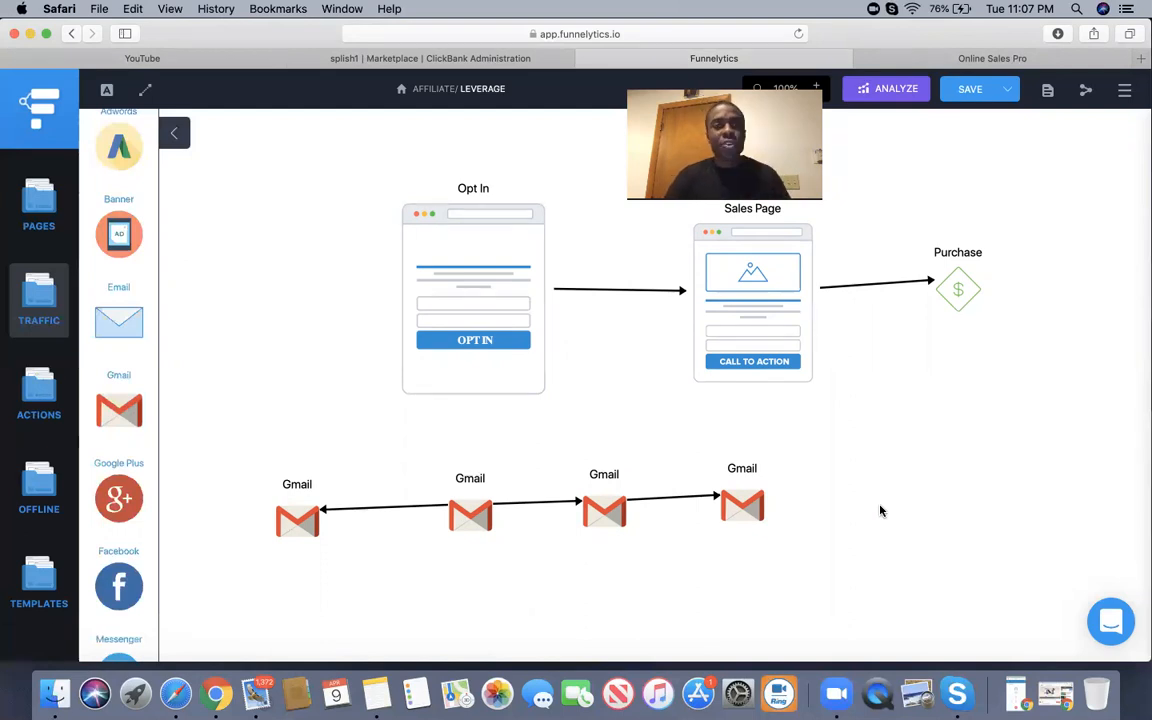
Switch to the ClickBank Marketplace listing 1273 Health & Fitness products, led by Flat Belly Fix.
{"action": "left_click", "coordinate": [489, 60]}
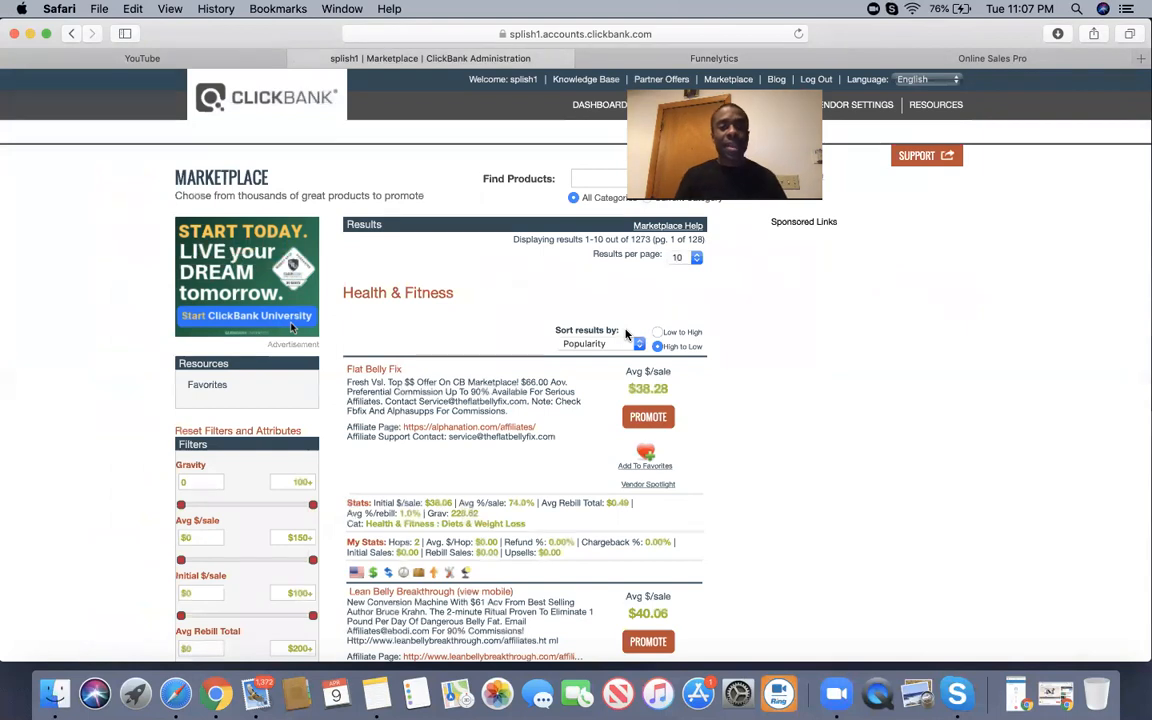
{"action": "scroll", "coordinate": [627, 337], "scroll_direction": "down", "scroll_amount": 2}
{"action": "scroll", "coordinate": [627, 337], "scroll_direction": "up", "scroll_amount": 2}
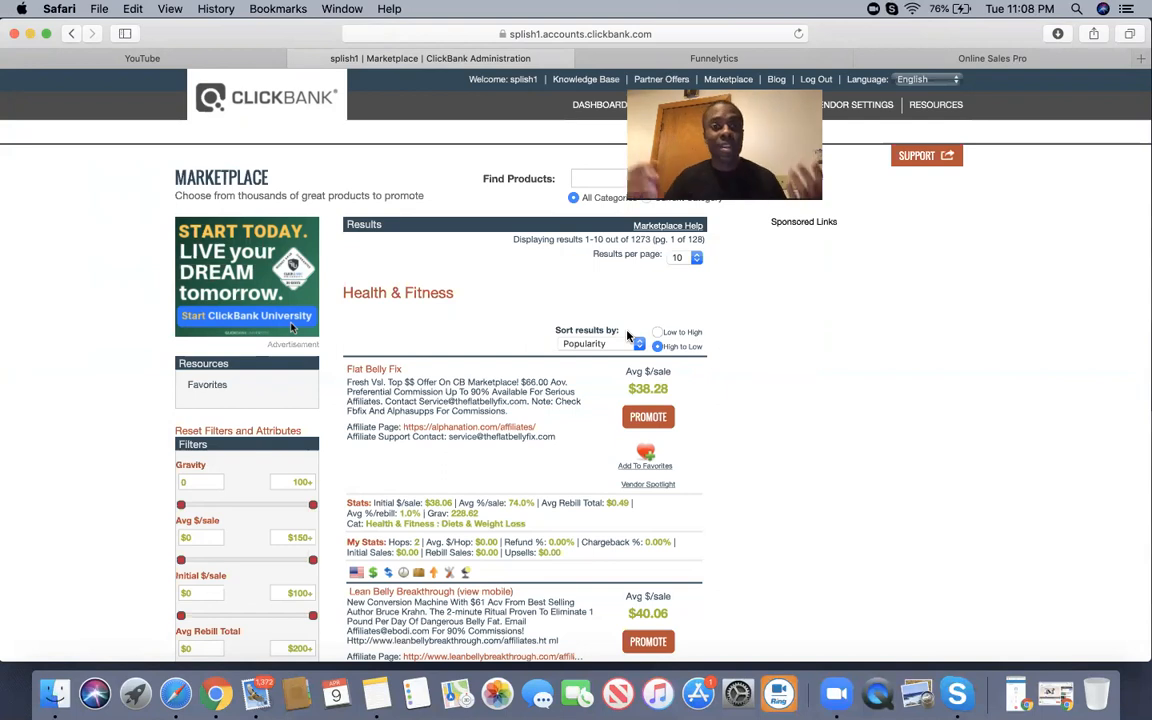
{"action": "scroll", "coordinate": [694, 410], "scroll_direction": "down", "scroll_amount": 4}
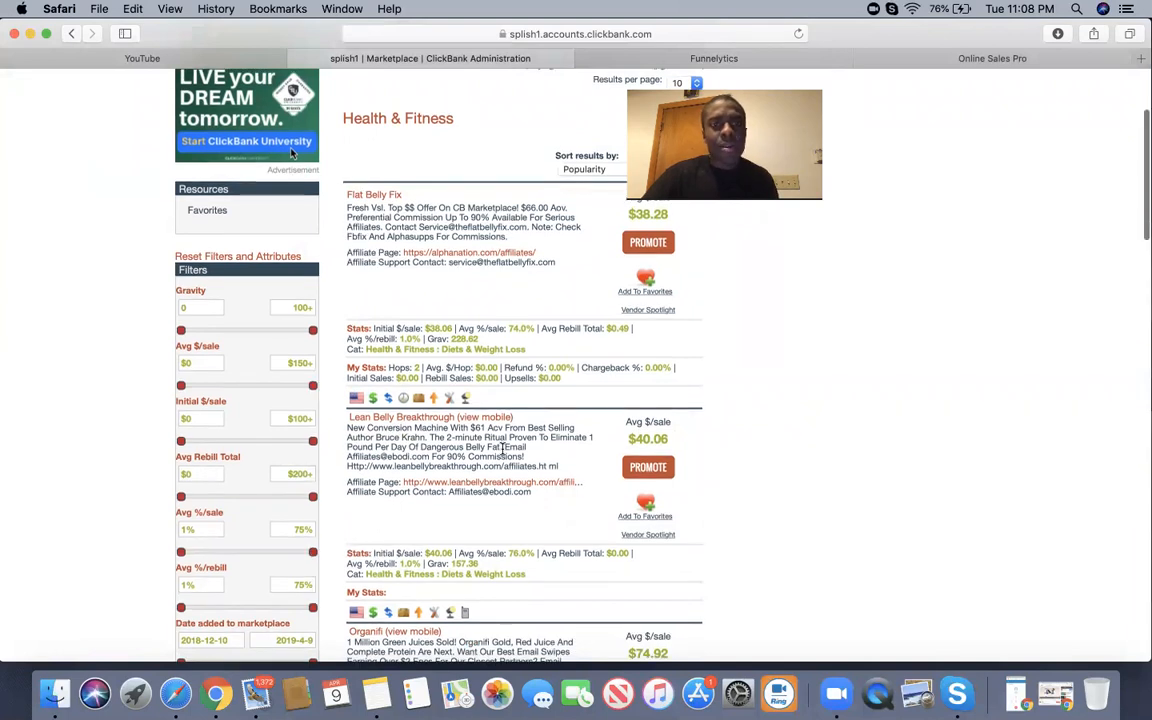
{"action": "scroll", "coordinate": [503, 449], "scroll_direction": "down", "scroll_amount": 4}
{"action": "scroll", "coordinate": [503, 449], "scroll_direction": "down", "scroll_amount": 5}
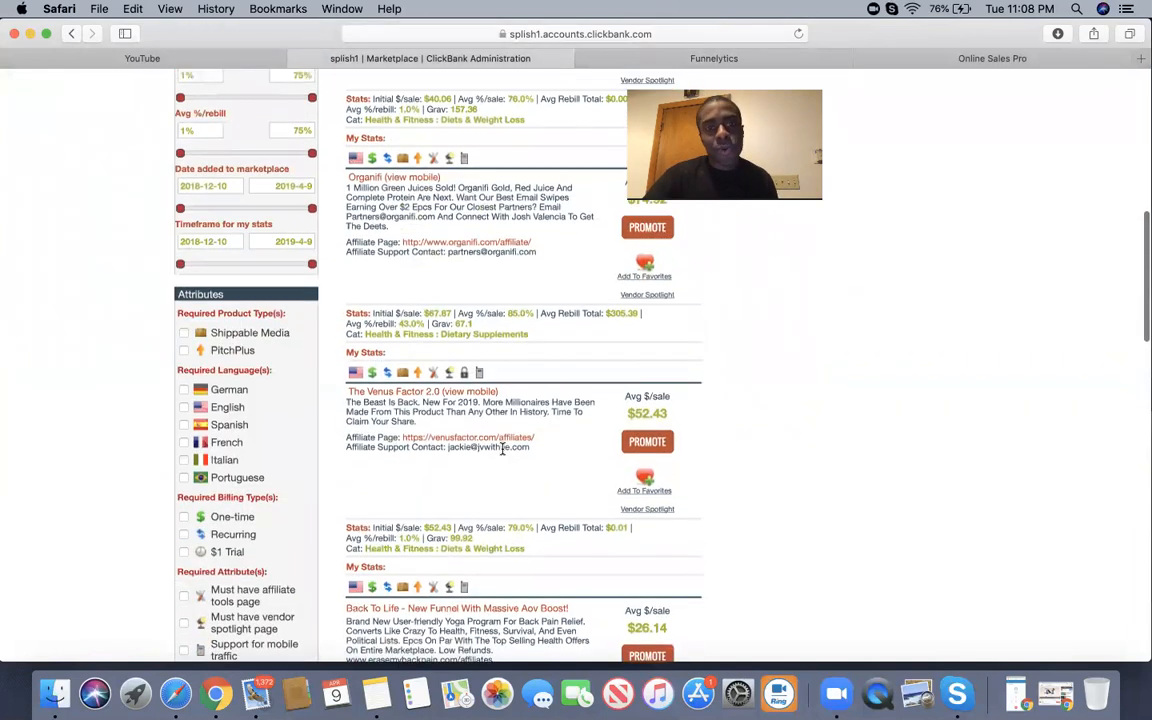
{"action": "scroll", "coordinate": [503, 451], "scroll_direction": "up", "scroll_amount": 12}
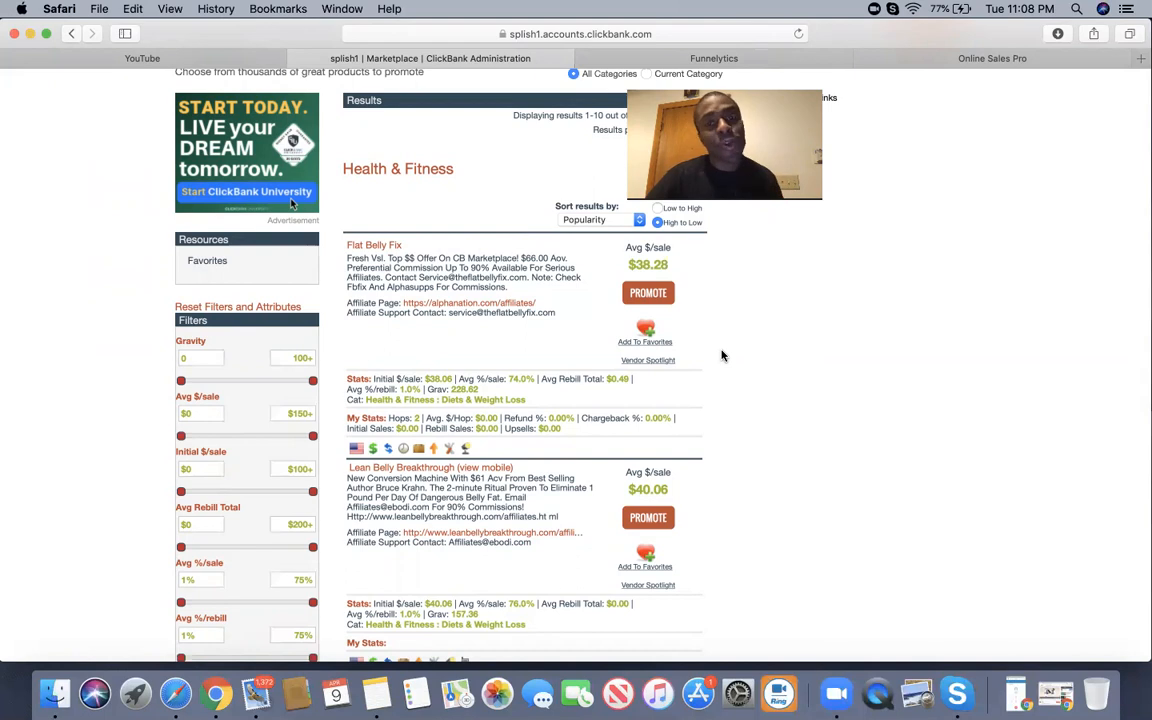
{"action": "scroll", "coordinate": [723, 356], "scroll_direction": "down", "scroll_amount": 10}
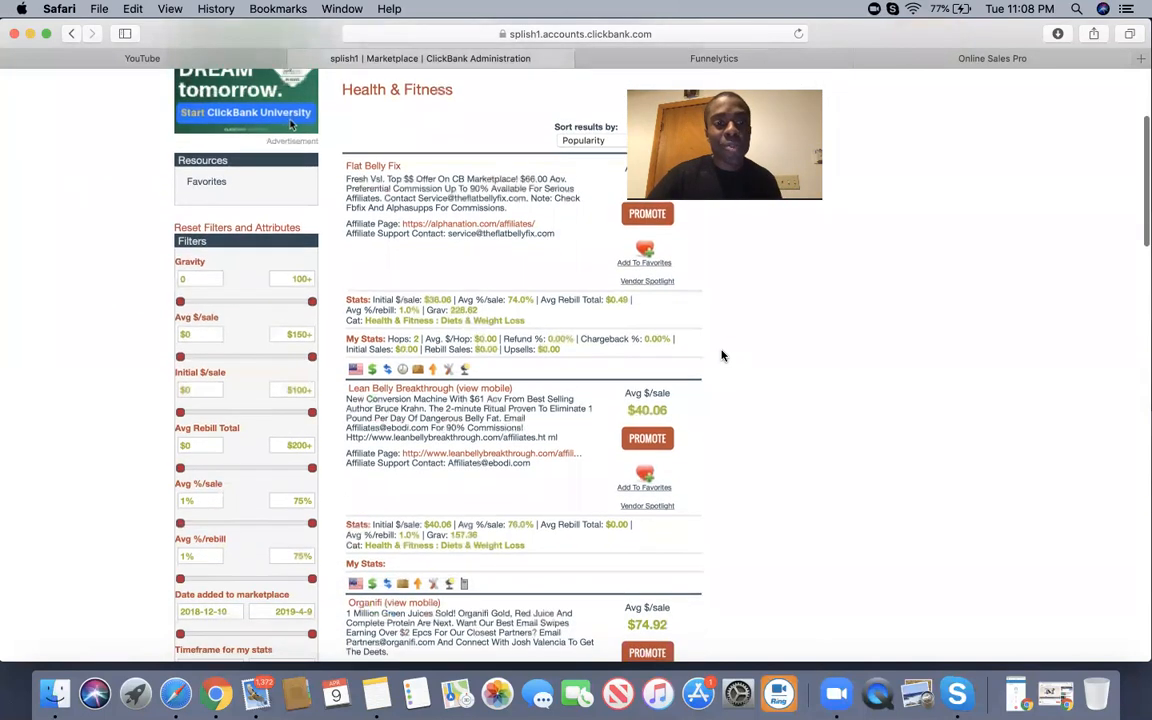
{"action": "scroll", "coordinate": [723, 356], "scroll_direction": "down", "scroll_amount": 4}
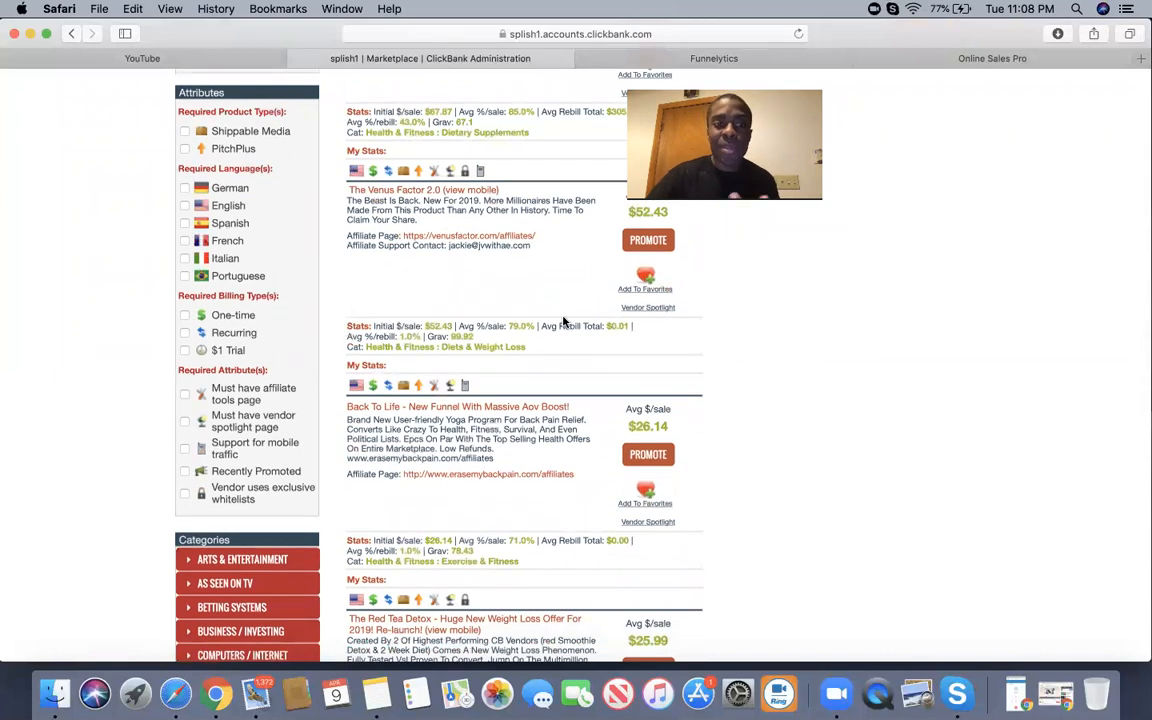
Filter to Recurring billing (423 results) and review Flat Belly Fix's 228.62 gravity and the listings below.
{"action": "left_click", "coordinate": [184, 334]}
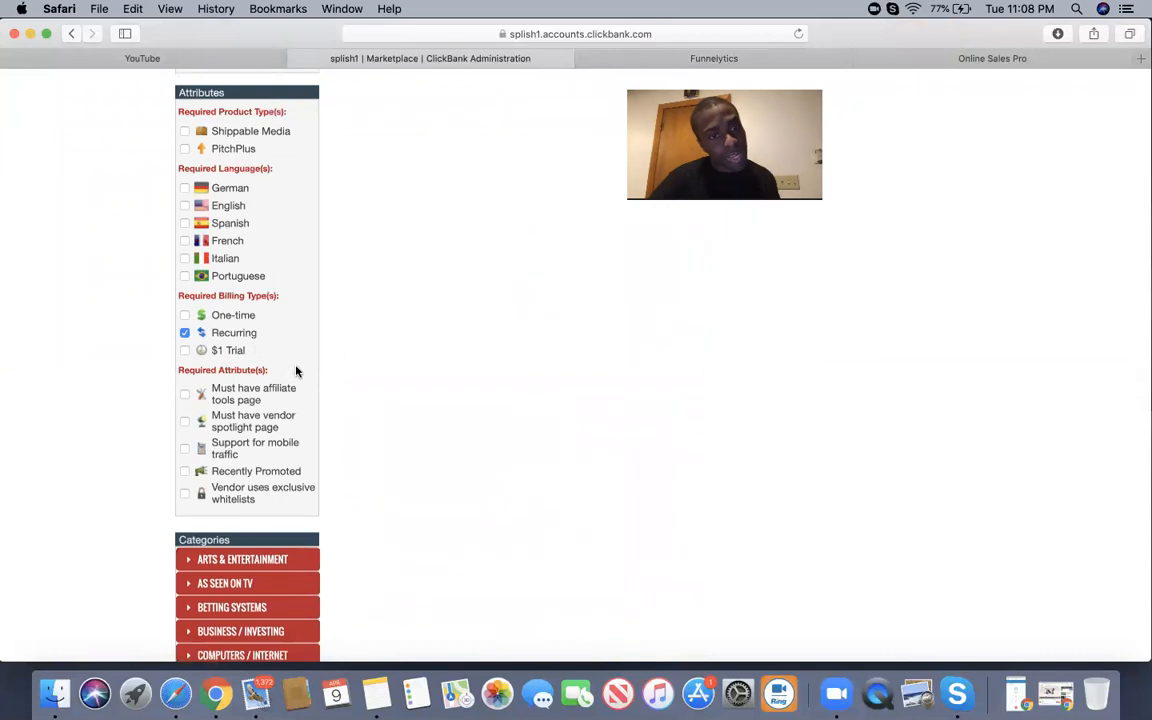
{"action": "scroll", "coordinate": [438, 320], "scroll_direction": "down", "scroll_amount": 4}
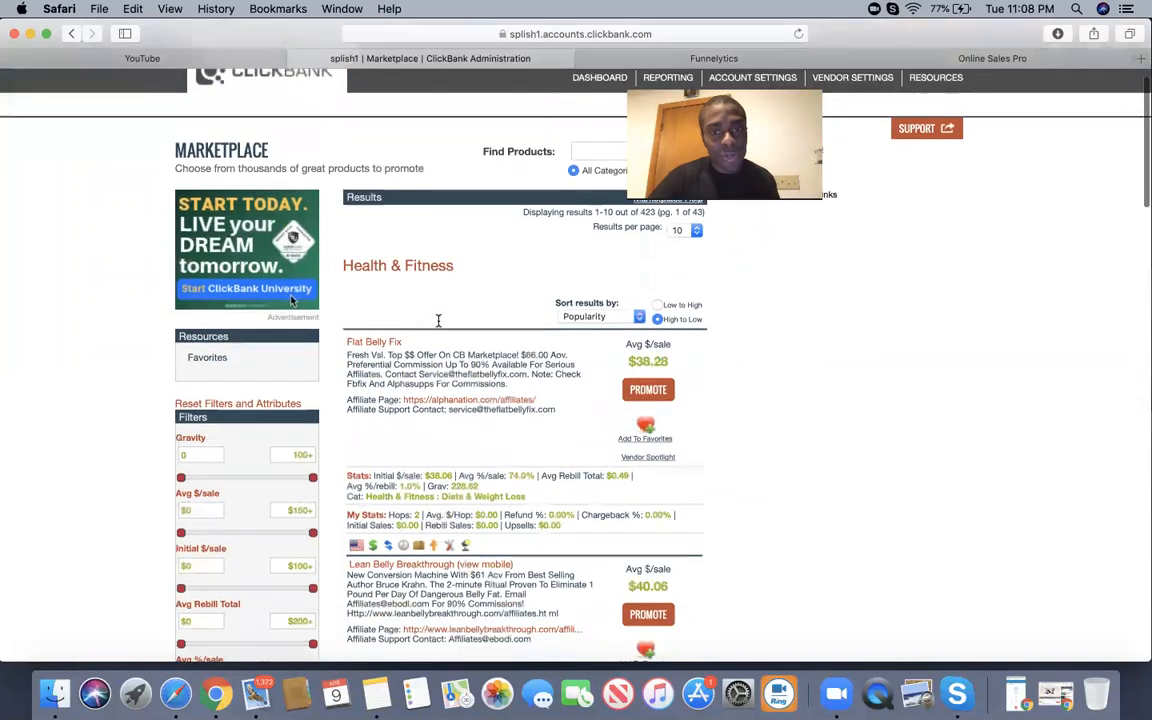
{"action": "left_click_drag", "start_coordinate": [482, 316], "coordinate": [443, 316]}
{"action": "left_click", "coordinate": [365, 265]}
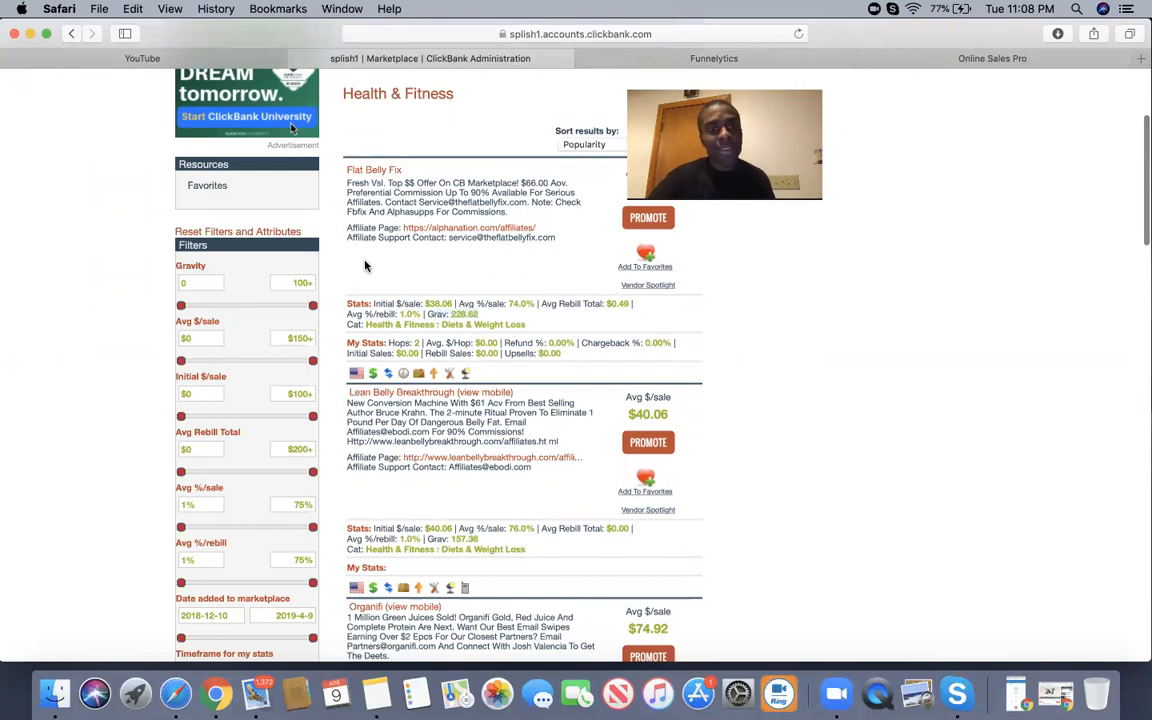
{"action": "scroll", "coordinate": [365, 265], "scroll_direction": "down", "scroll_amount": 3}
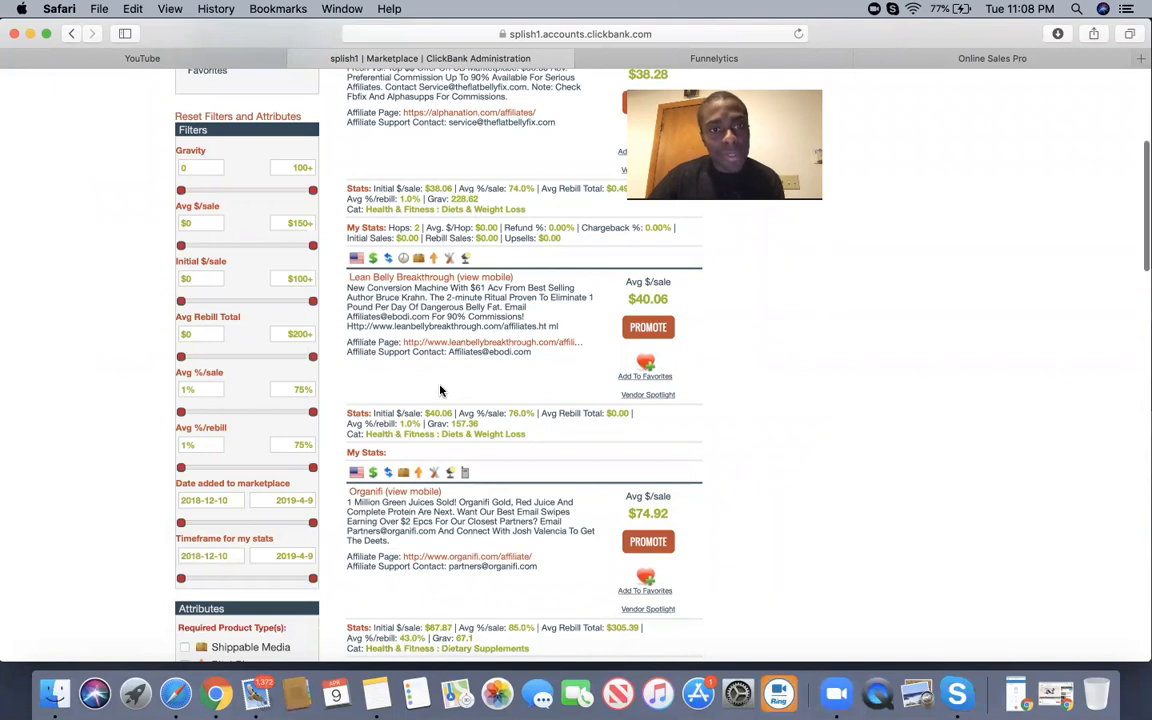
{"action": "scroll", "coordinate": [440, 390], "scroll_direction": "down", "scroll_amount": 4}
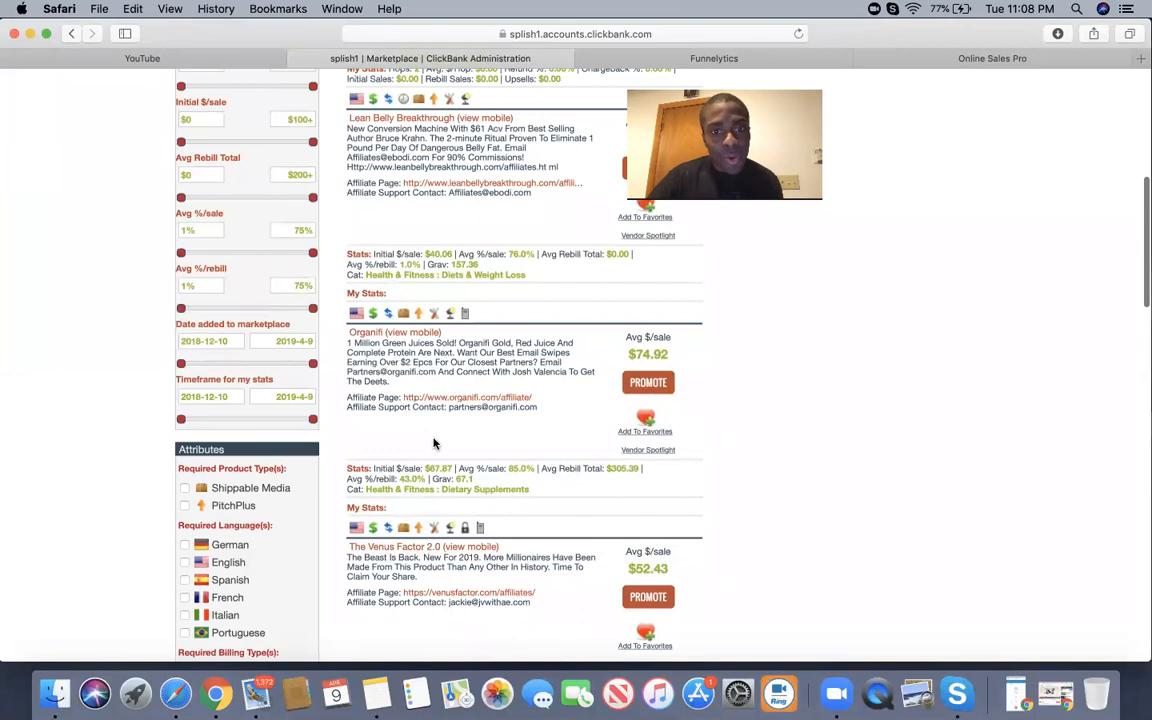
{"action": "scroll", "coordinate": [434, 440], "scroll_direction": "down", "scroll_amount": 2}
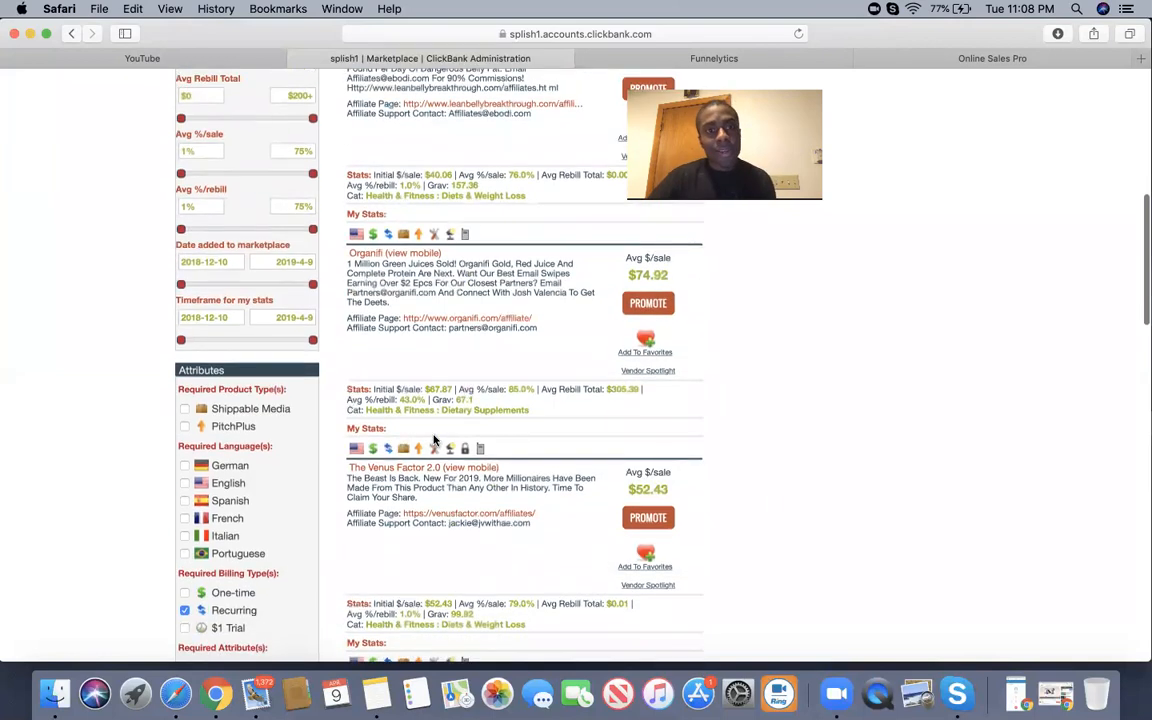
{"action": "scroll", "coordinate": [520, 412], "scroll_direction": "down", "scroll_amount": 6}
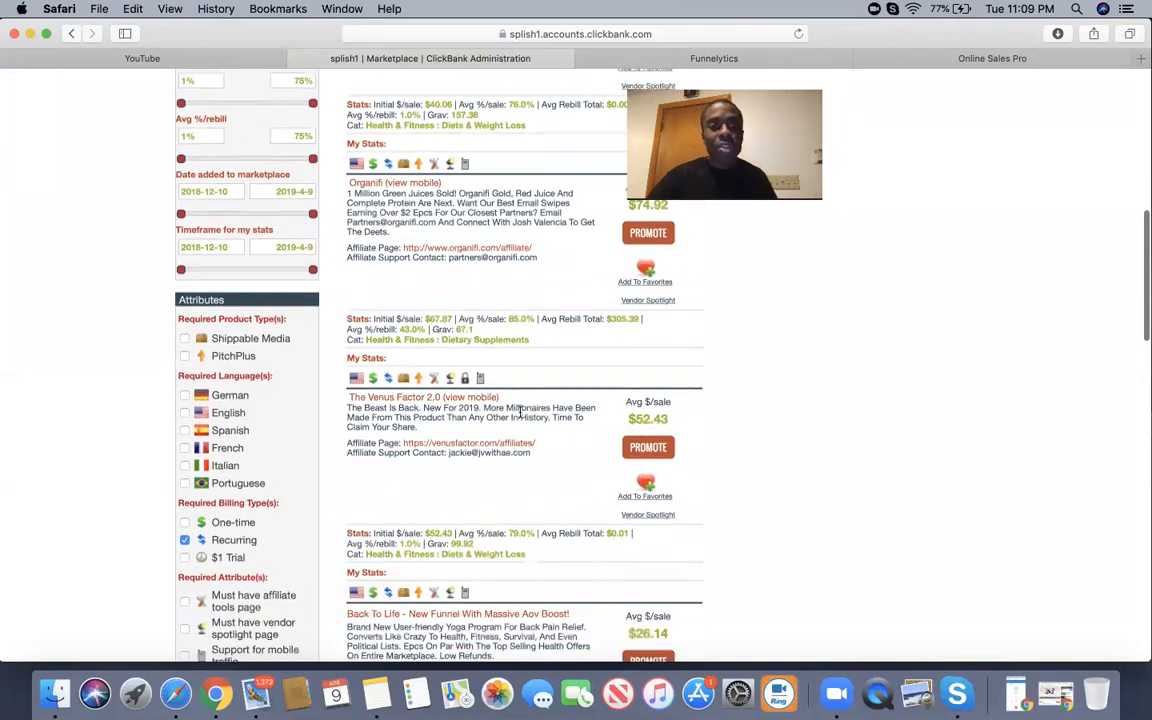
{"action": "scroll", "coordinate": [520, 412], "scroll_direction": "up", "scroll_amount": 7}
{"action": "scroll", "coordinate": [520, 417], "scroll_direction": "up", "scroll_amount": 8}
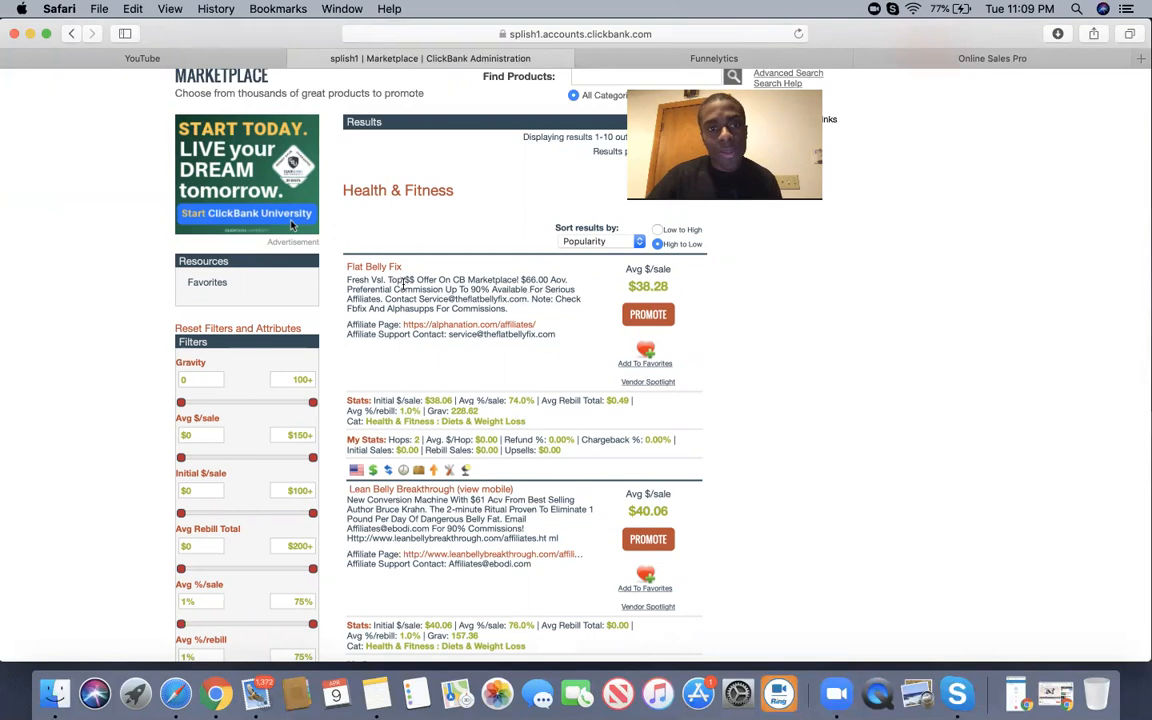
Compare Flat Belly Fix's $38.28 average sale with Organifi's 43.0% rebill rate further down.
{"action": "triple_click", "coordinate": [638, 284]}
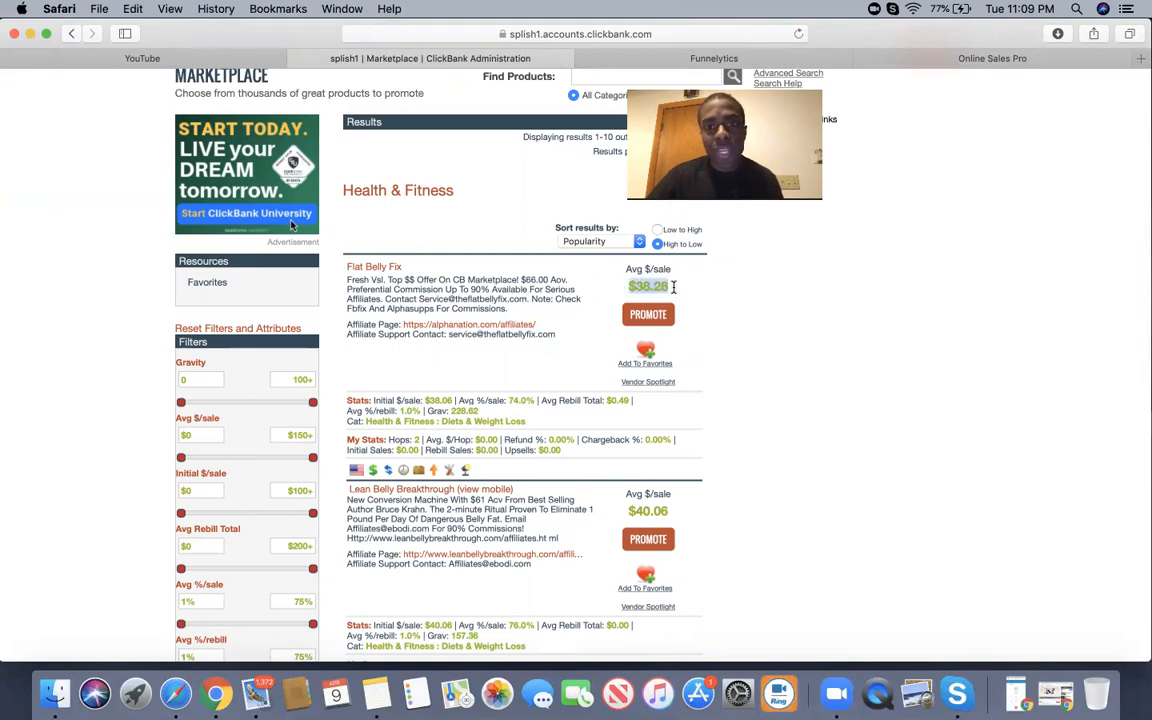
{"action": "left_click", "coordinate": [702, 303]}
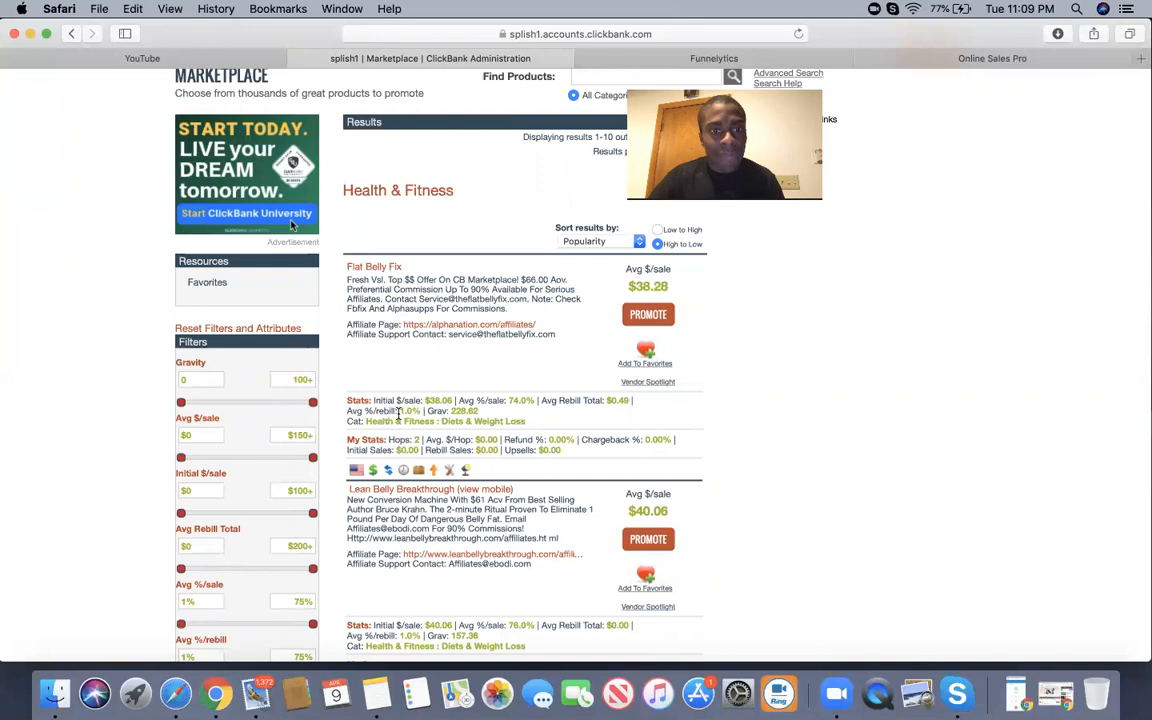
{"action": "scroll", "coordinate": [470, 462], "scroll_direction": "down", "scroll_amount": 5}
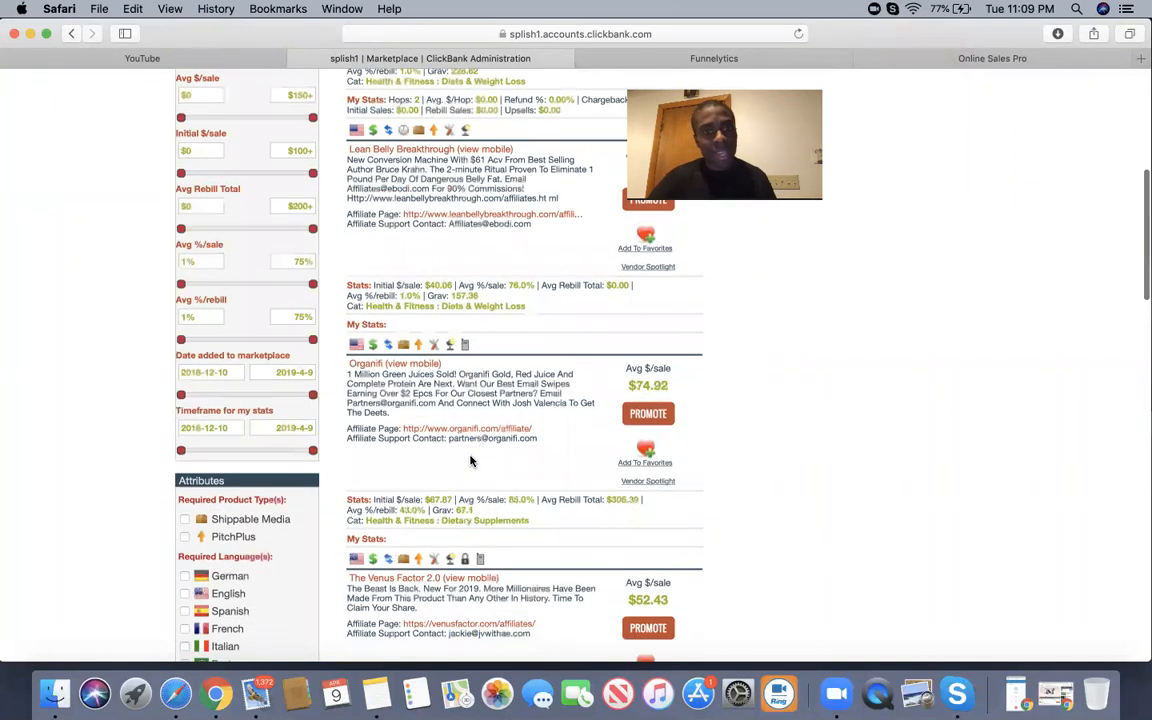
{"action": "scroll", "coordinate": [470, 462], "scroll_direction": "down", "scroll_amount": 2}
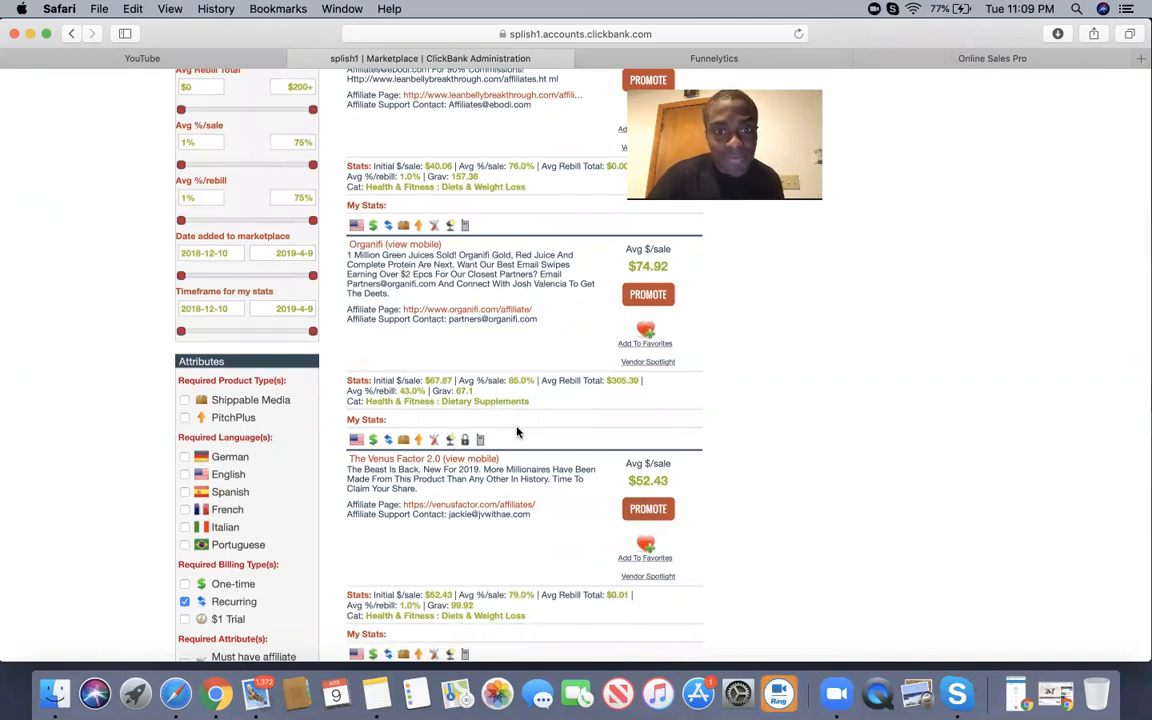
{"action": "left_click_drag", "start_coordinate": [397, 392], "coordinate": [425, 392]}
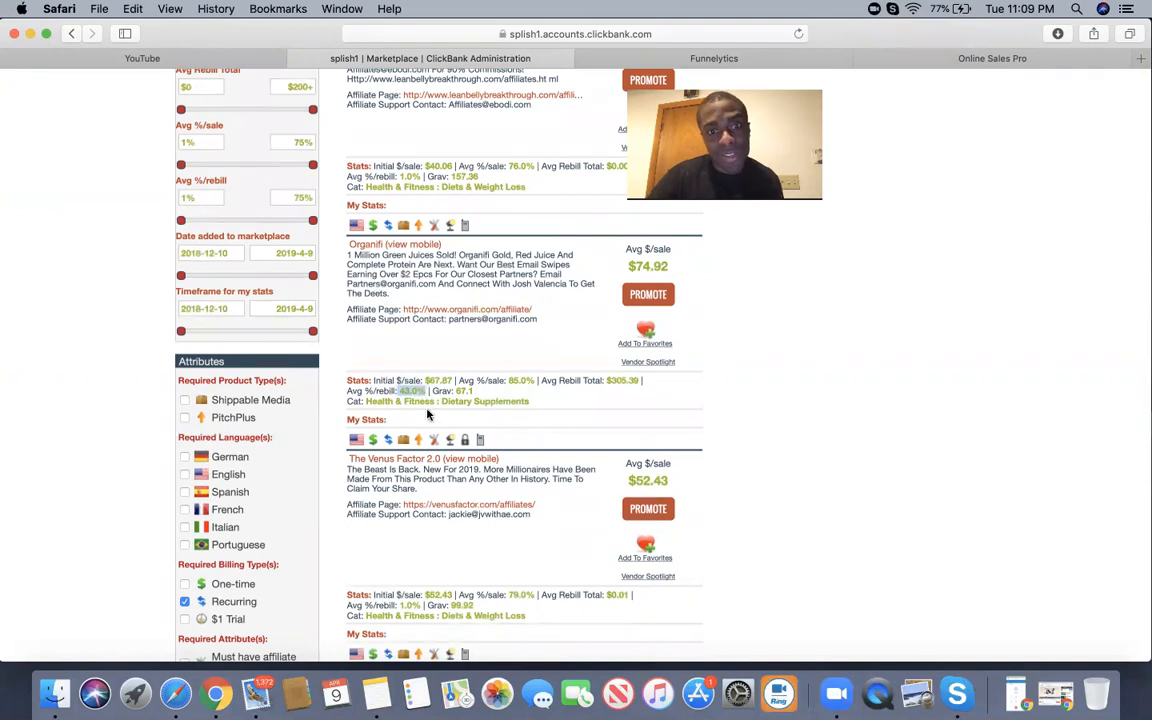
{"action": "left_click", "coordinate": [433, 426]}
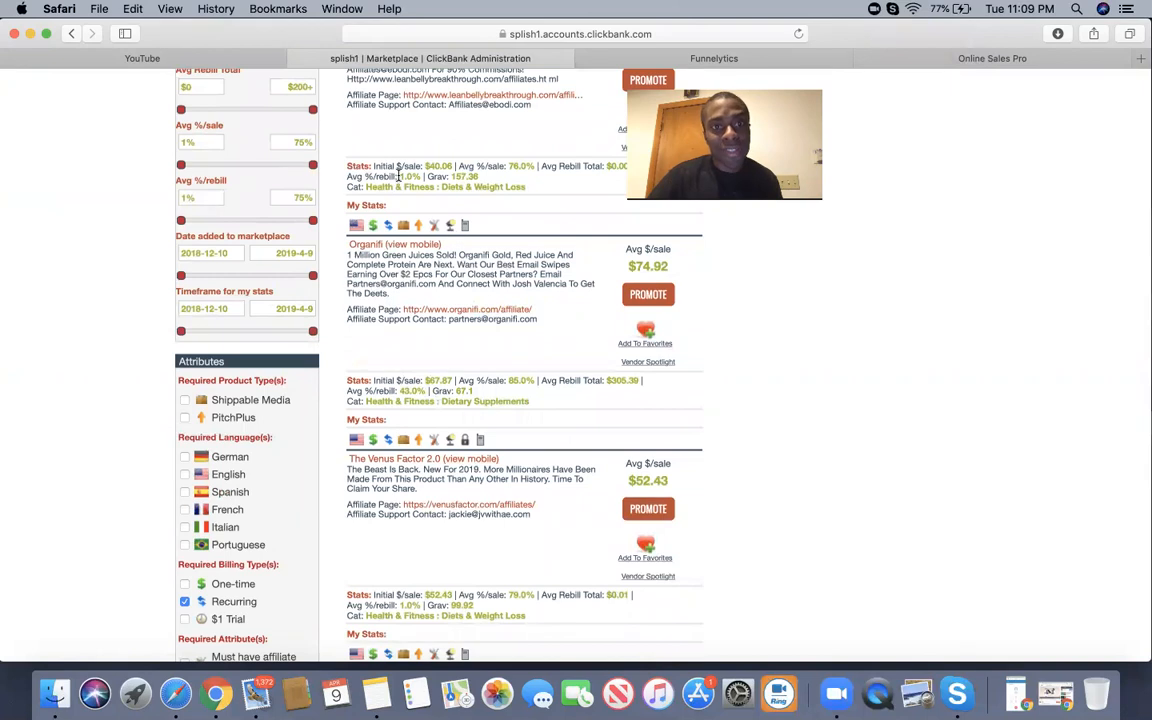
{"action": "scroll", "coordinate": [426, 263], "scroll_direction": "up", "scroll_amount": 2}
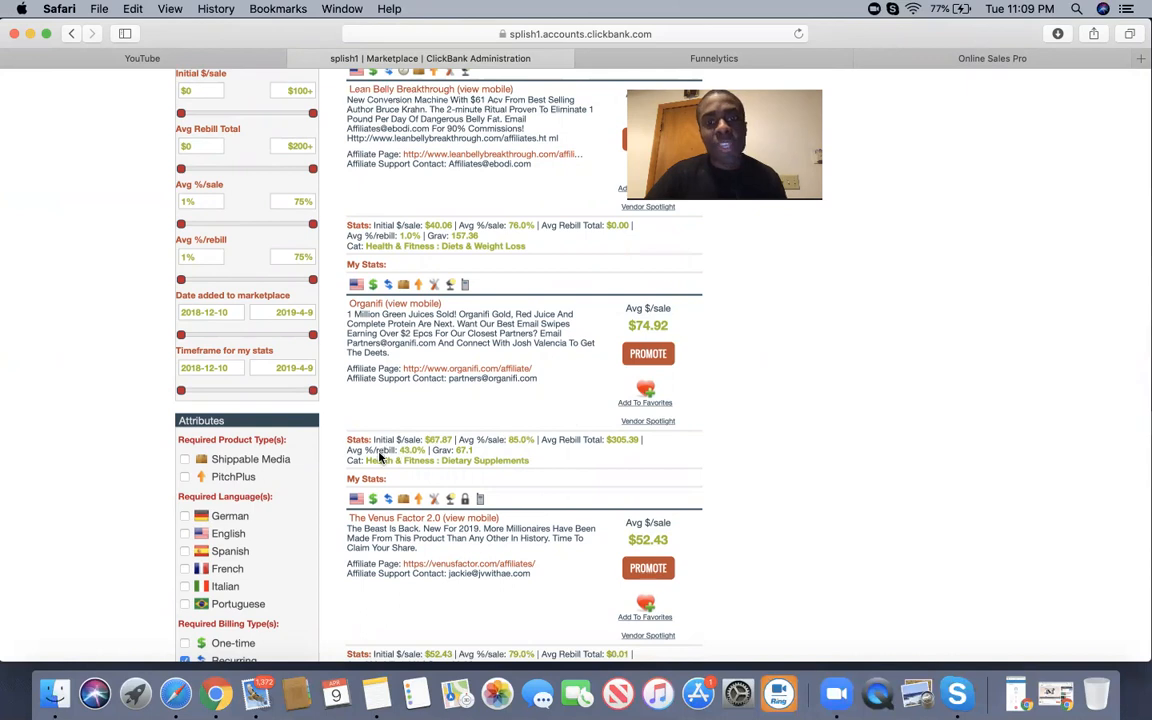
{"action": "left_click_drag", "start_coordinate": [373, 451], "coordinate": [418, 450]}
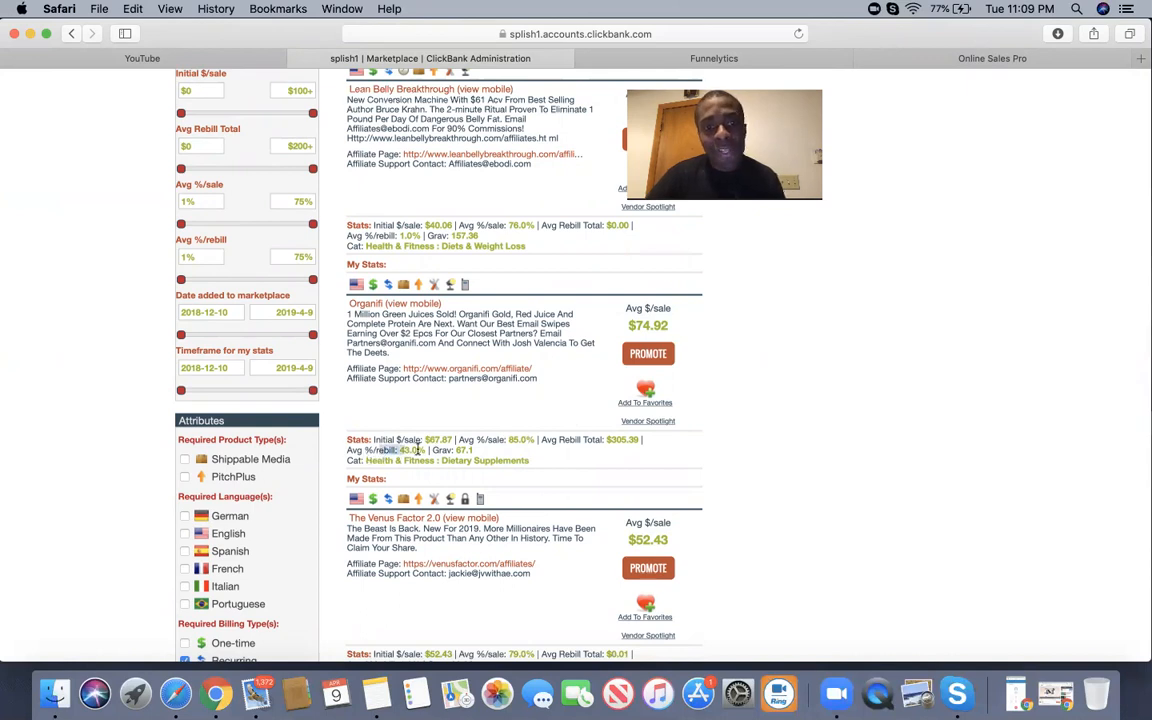
{"action": "left_click", "coordinate": [747, 438]}
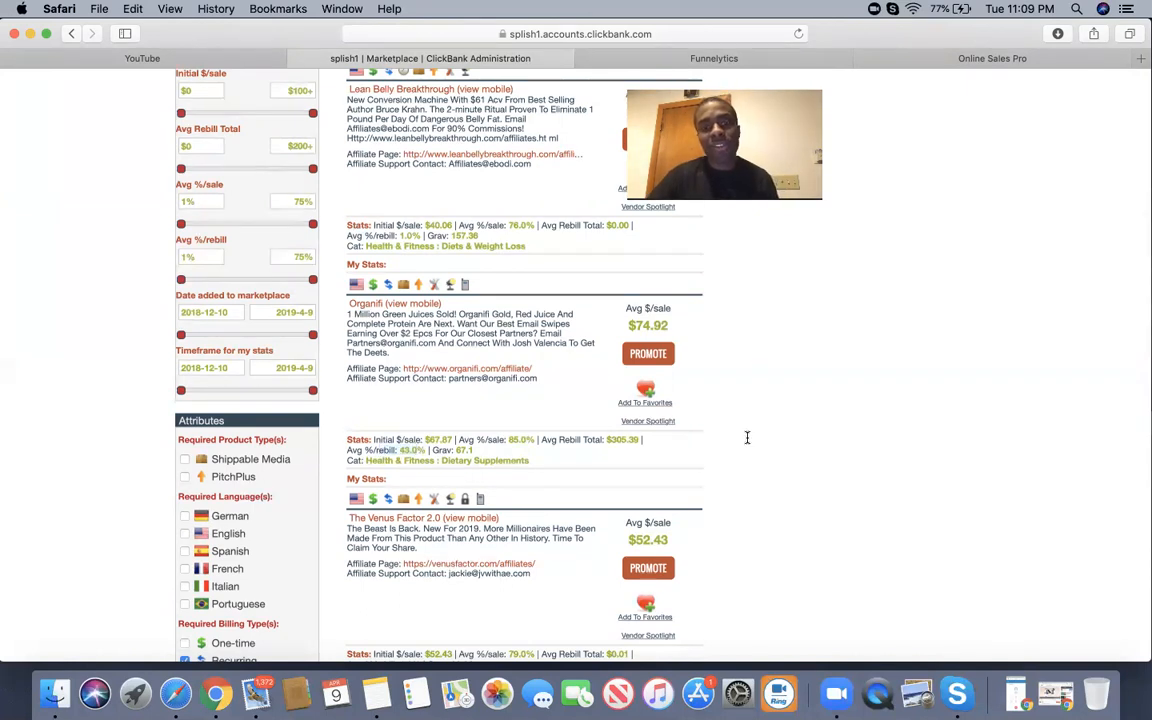
Try promoting Organifi, dismiss its pre-approval notice, then open Flat Belly Fix's HopLink Generator at 75.0% commission.
{"action": "left_click", "coordinate": [648, 355]}
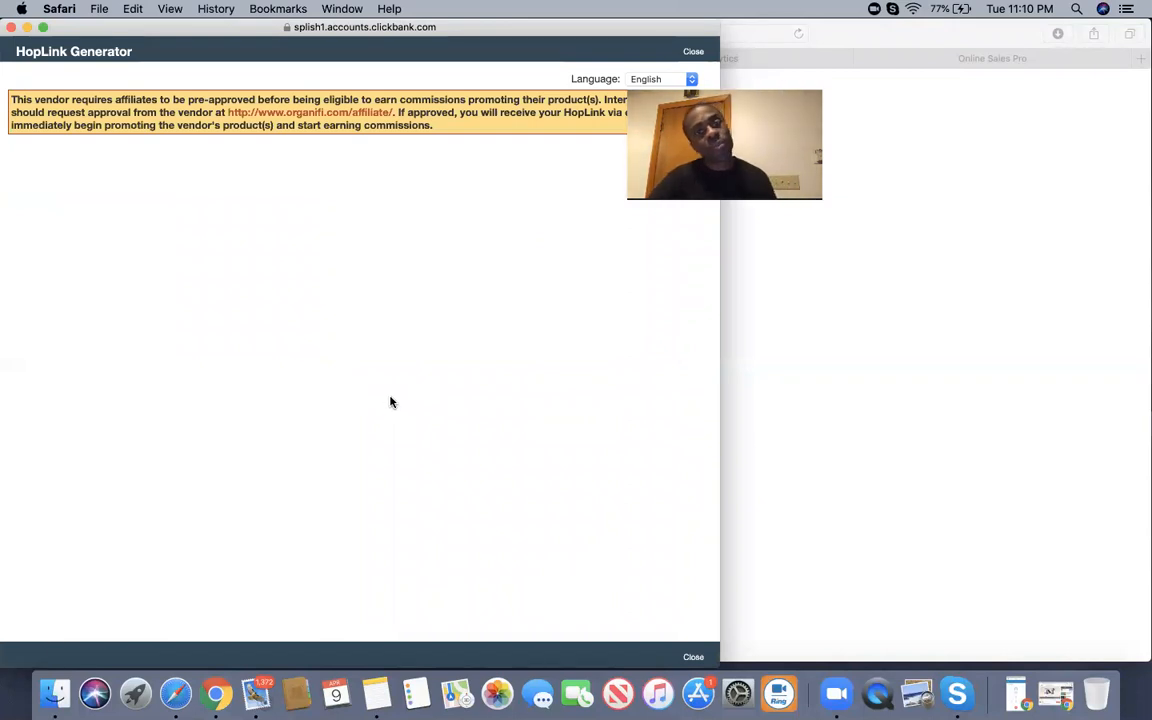
{"action": "left_click", "coordinate": [12, 27]}
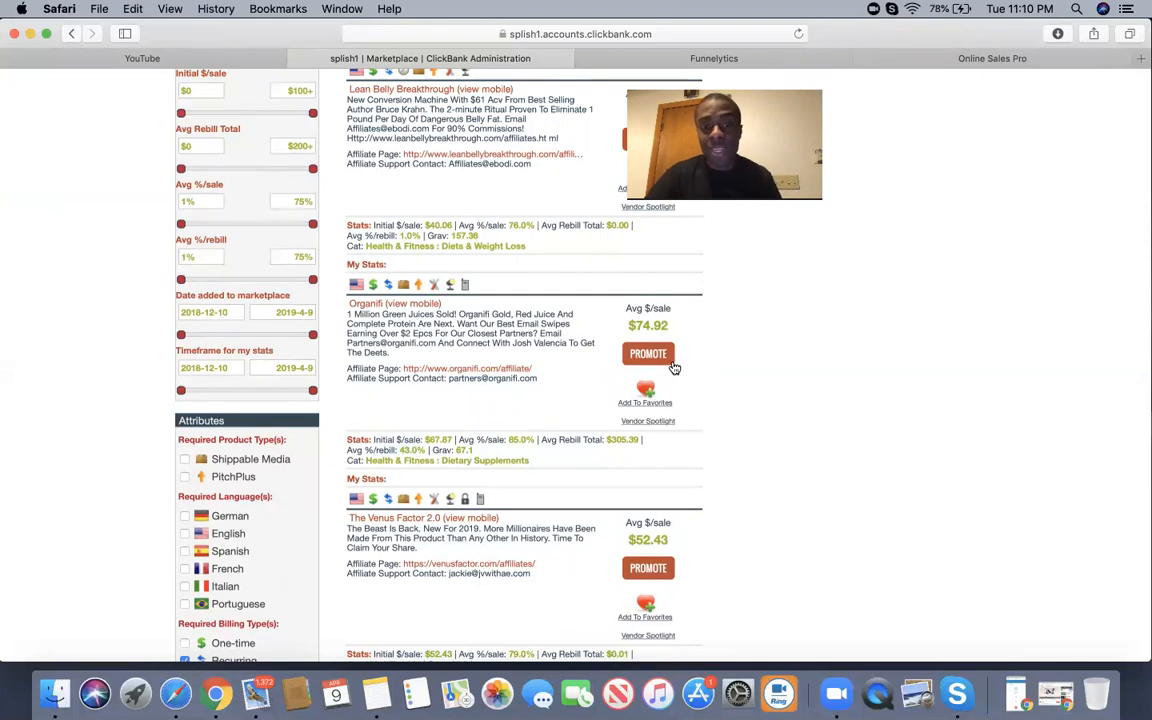
{"action": "scroll", "coordinate": [674, 369], "scroll_direction": "up", "scroll_amount": 5}
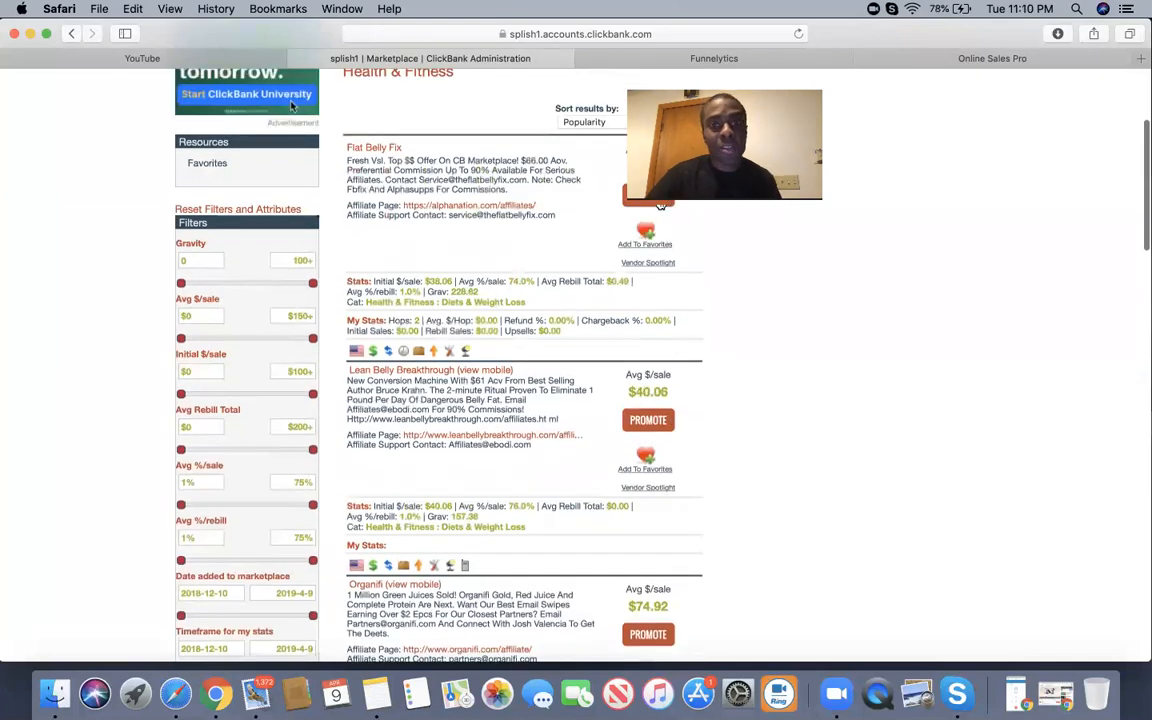
{"action": "left_click", "coordinate": [660, 206]}
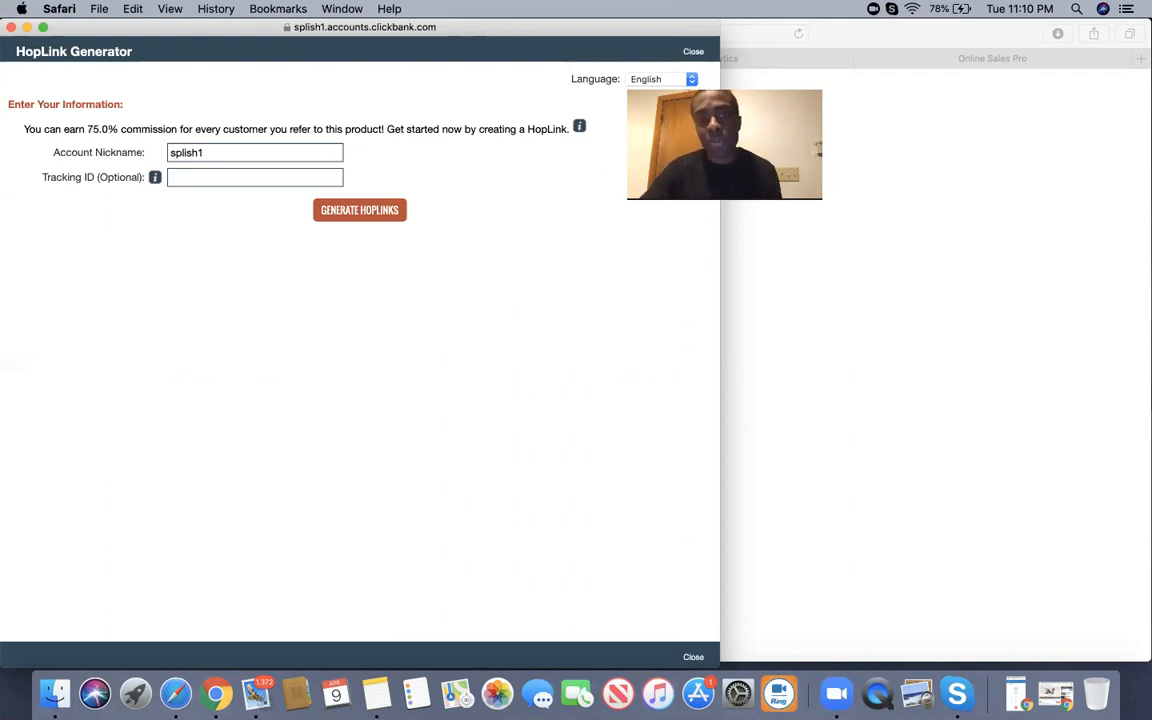
{"action": "left_click", "coordinate": [957, 59]}
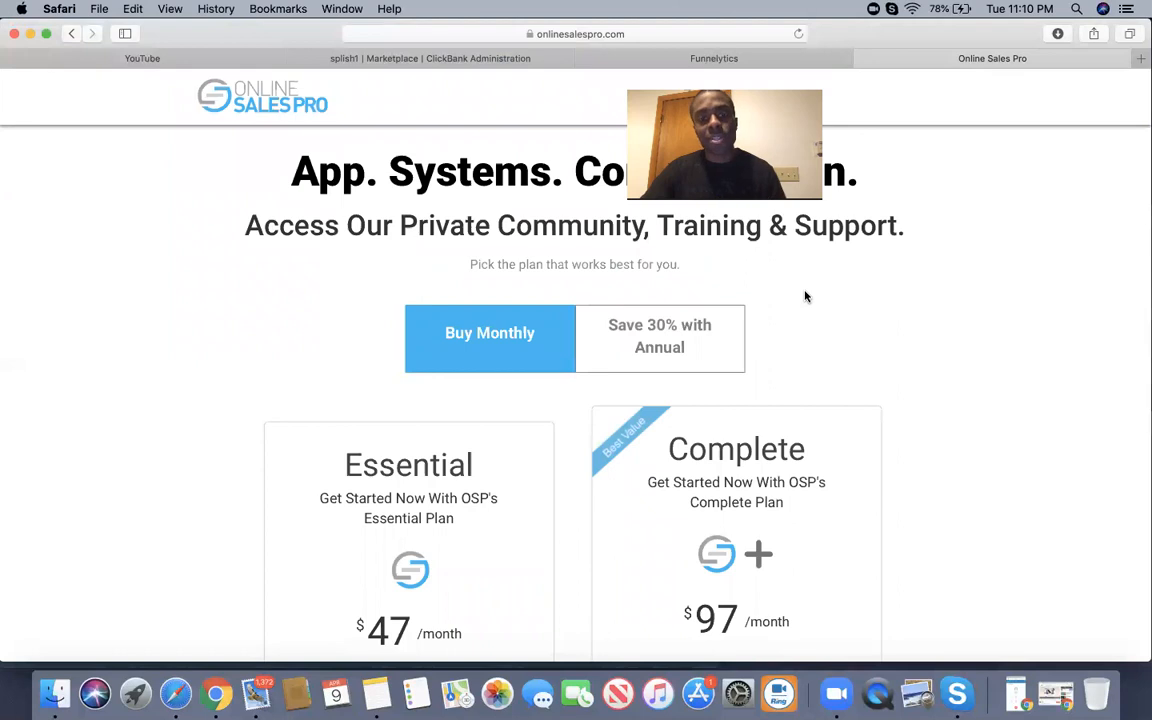
Scroll the Online Sales Pro pricing page, then return to the dashboard showing the Mar 27–Apr 09 Lead History.
{"action": "scroll", "coordinate": [805, 296], "scroll_direction": "down", "scroll_amount": 5}
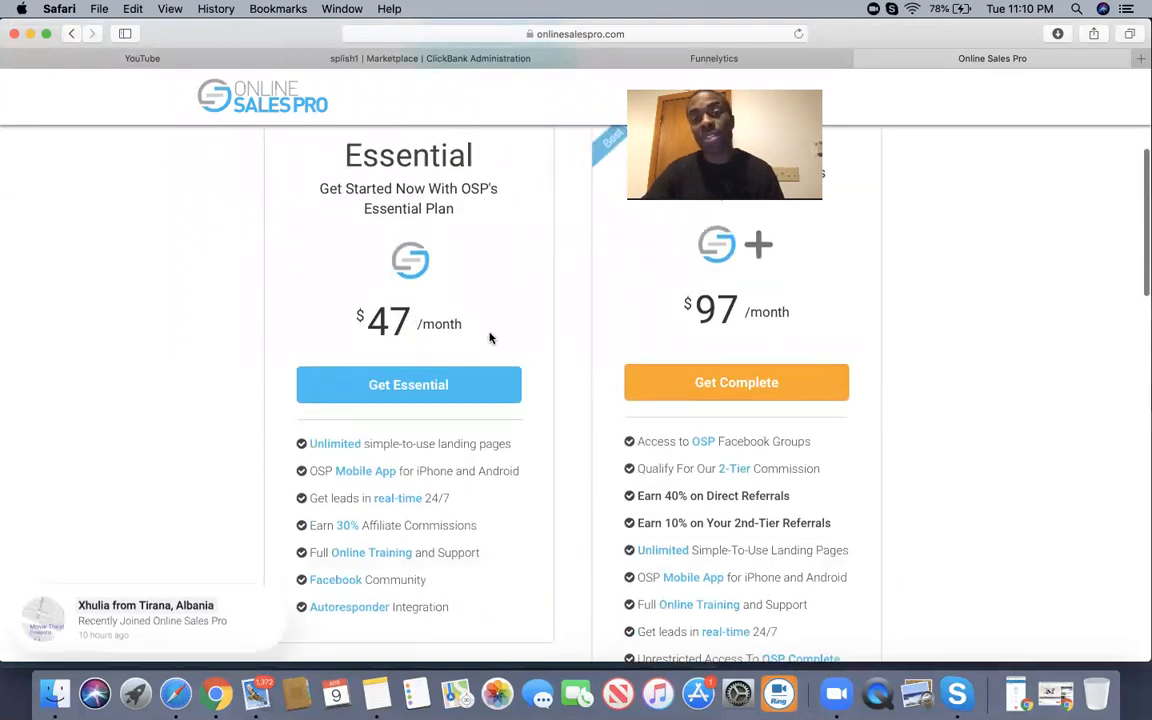
{"action": "scroll", "coordinate": [489, 338], "scroll_direction": "up", "scroll_amount": 5}
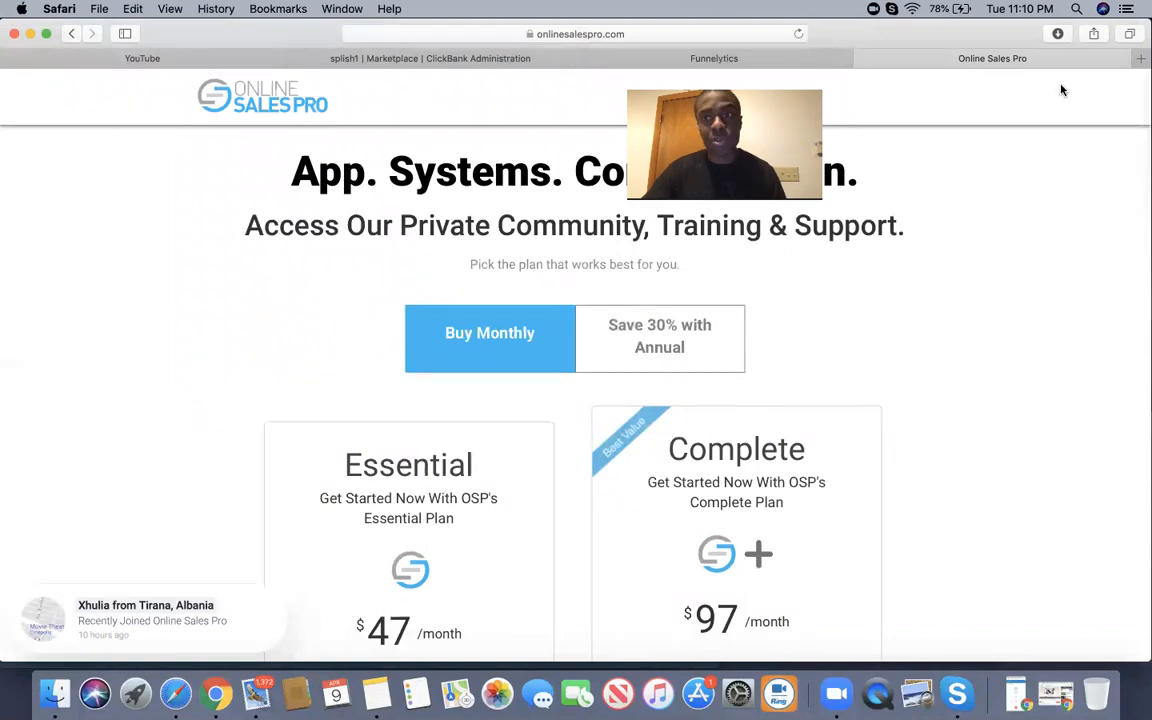
{"action": "left_click", "coordinate": [225, 90]}
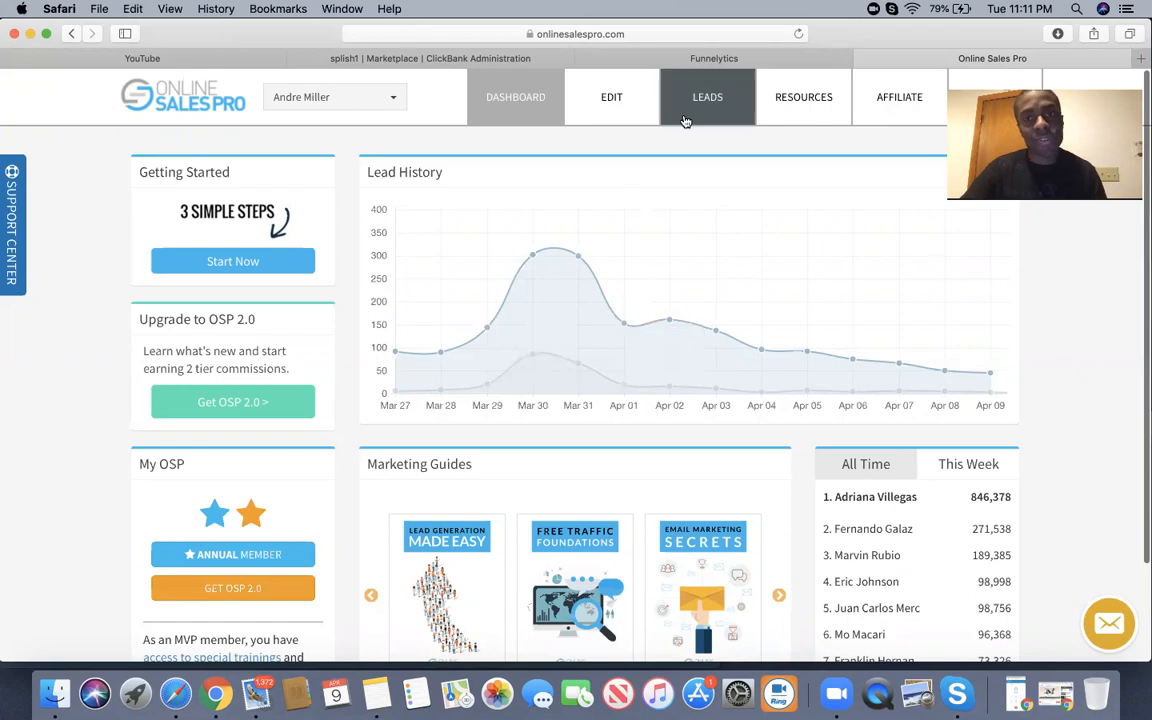
Open the Online Sales Pro page editor with its template gallery.
{"action": "left_click", "coordinate": [620, 115]}
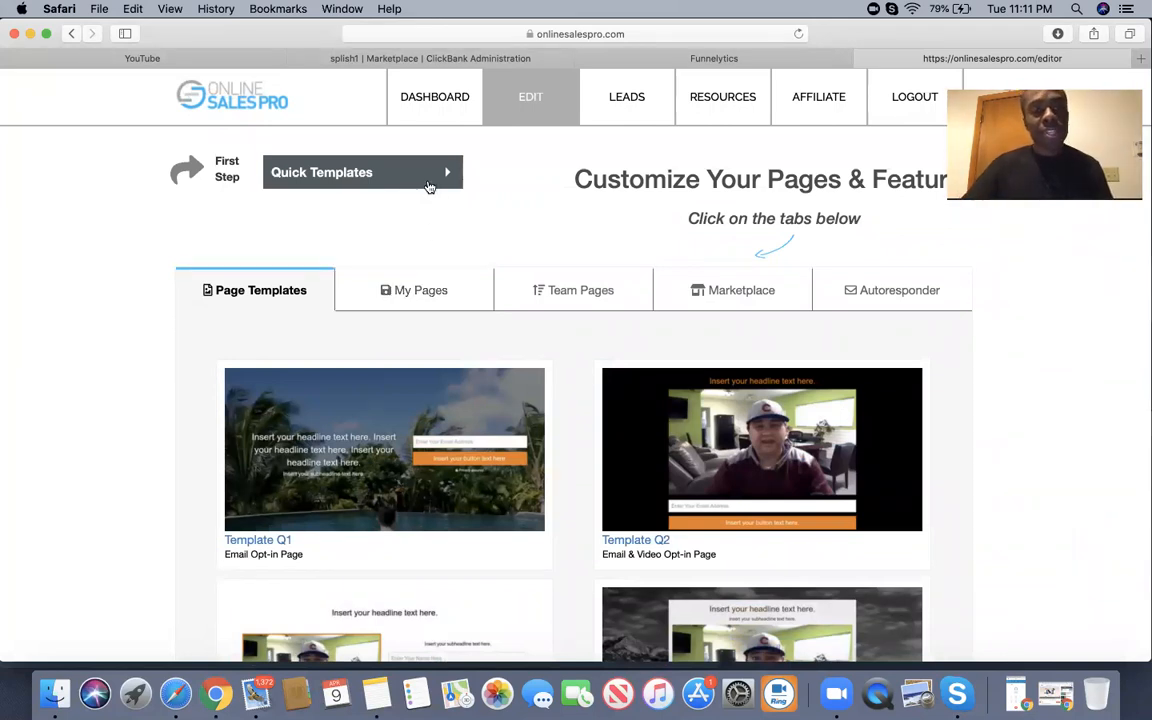
{"action": "scroll", "coordinate": [354, 435], "scroll_direction": "down", "scroll_amount": 5}
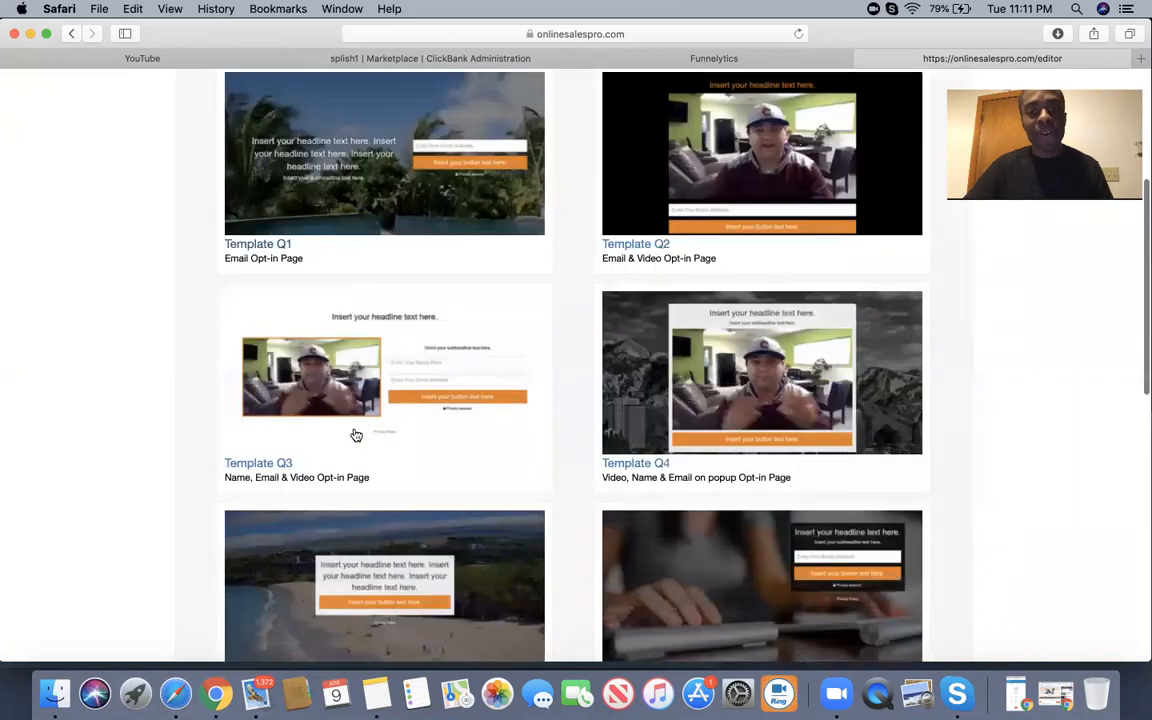
{"action": "scroll", "coordinate": [354, 435], "scroll_direction": "up", "scroll_amount": 5}
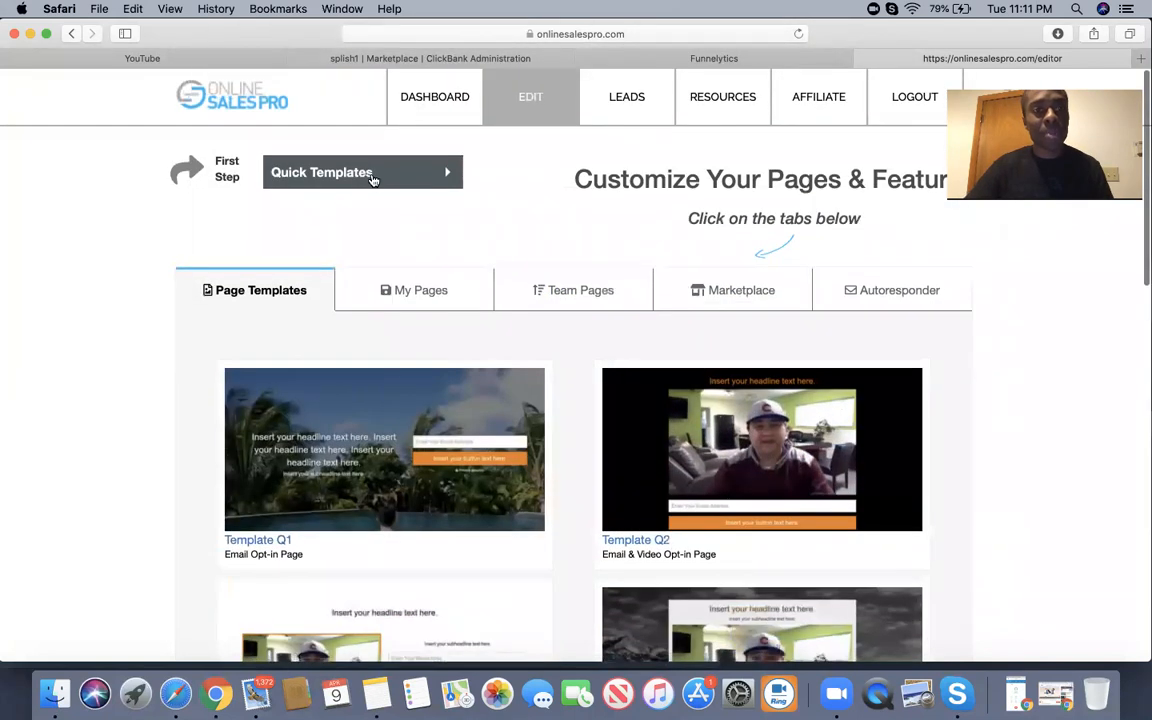
Switch Quick Templates to Weight Loss Templates and browse Weight Loss 1 through 6.
{"action": "left_click", "coordinate": [345, 177]}
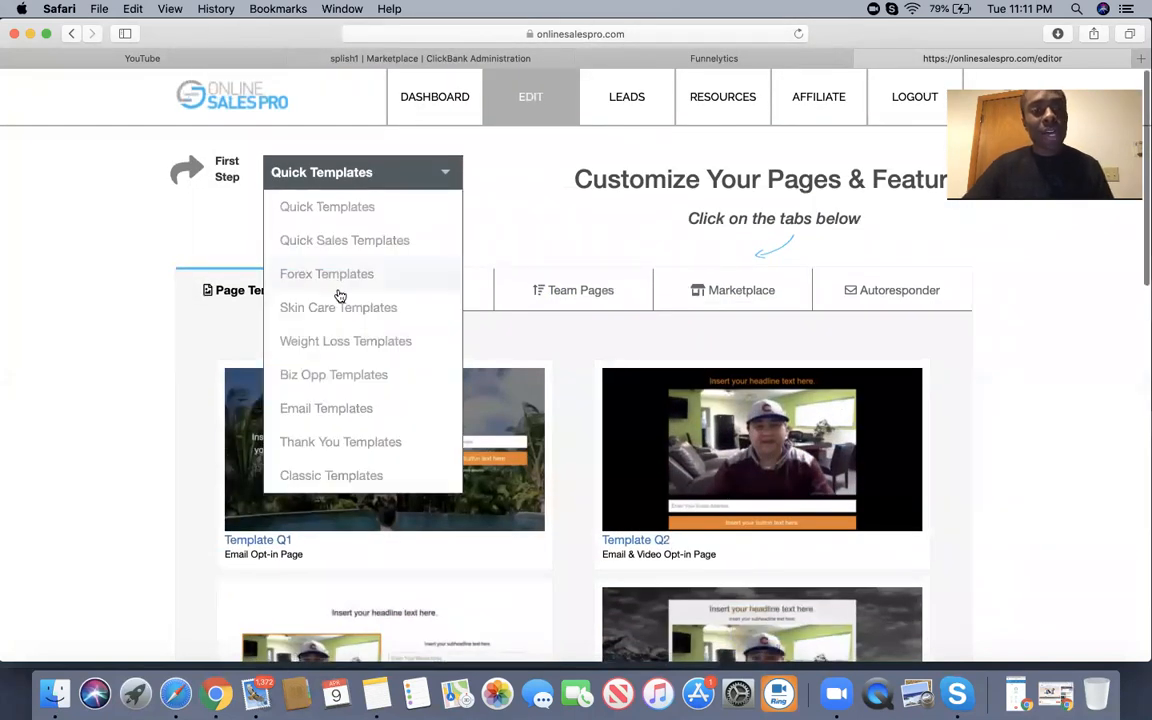
{"action": "scroll", "coordinate": [338, 297], "scroll_direction": "down", "scroll_amount": 1}
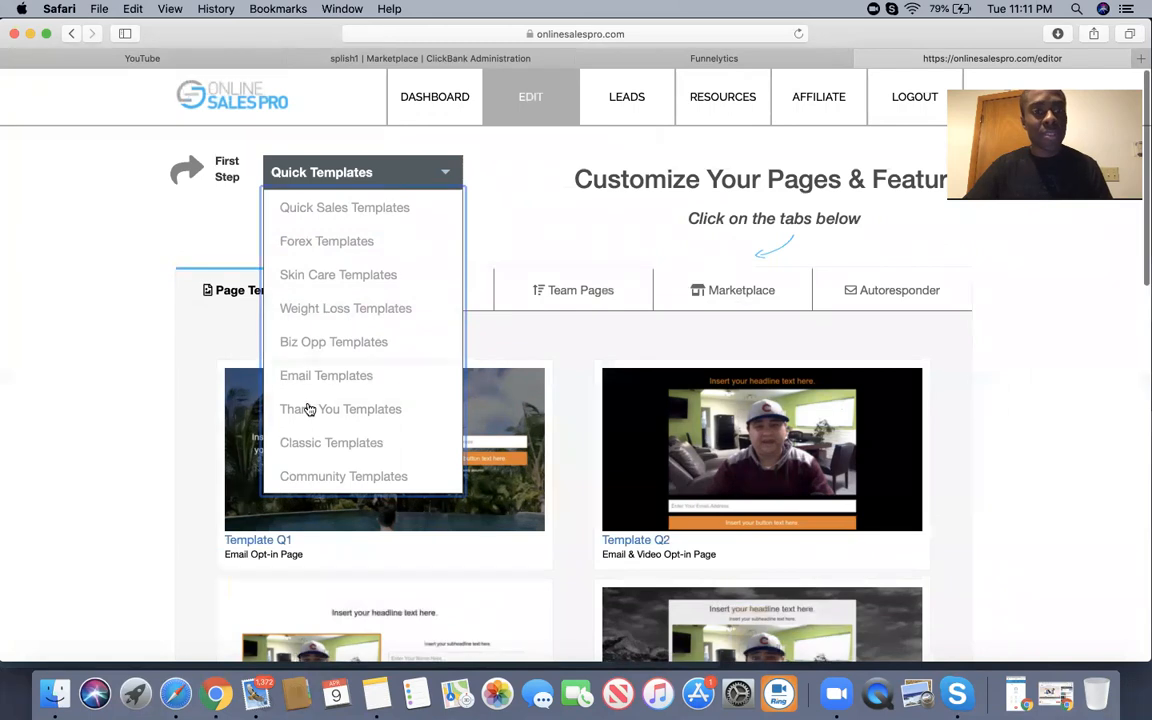
{"action": "left_click", "coordinate": [351, 305]}
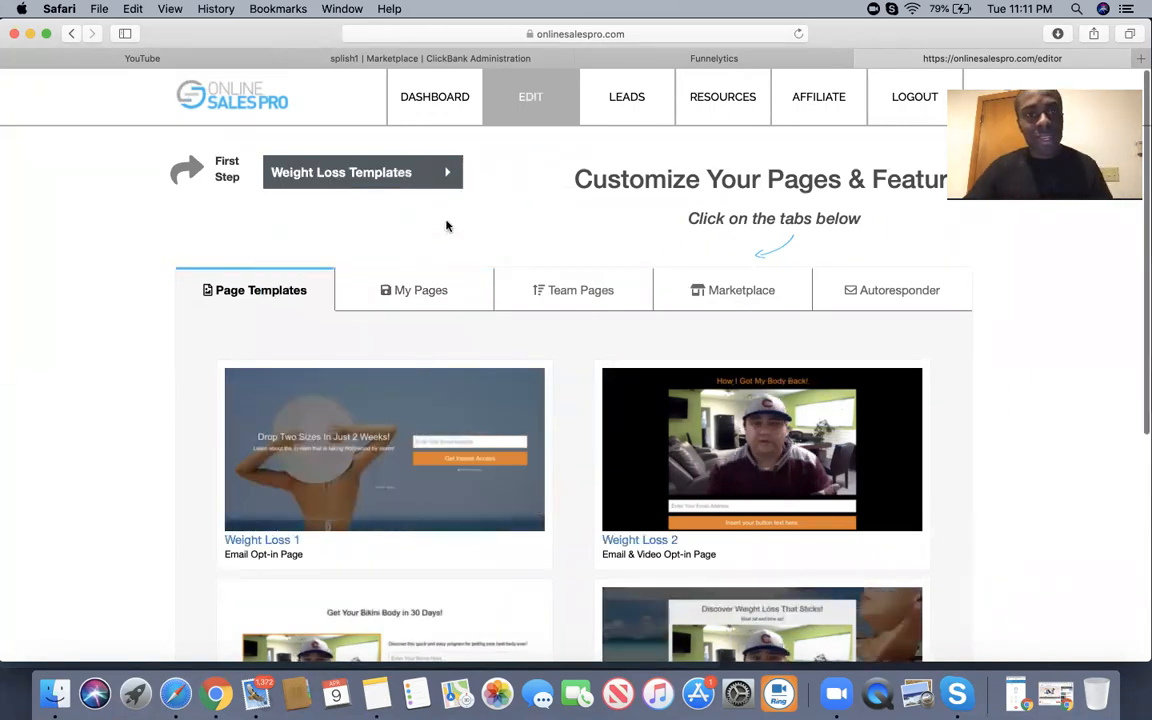
{"action": "scroll", "coordinate": [395, 435], "scroll_direction": "down", "scroll_amount": 5}
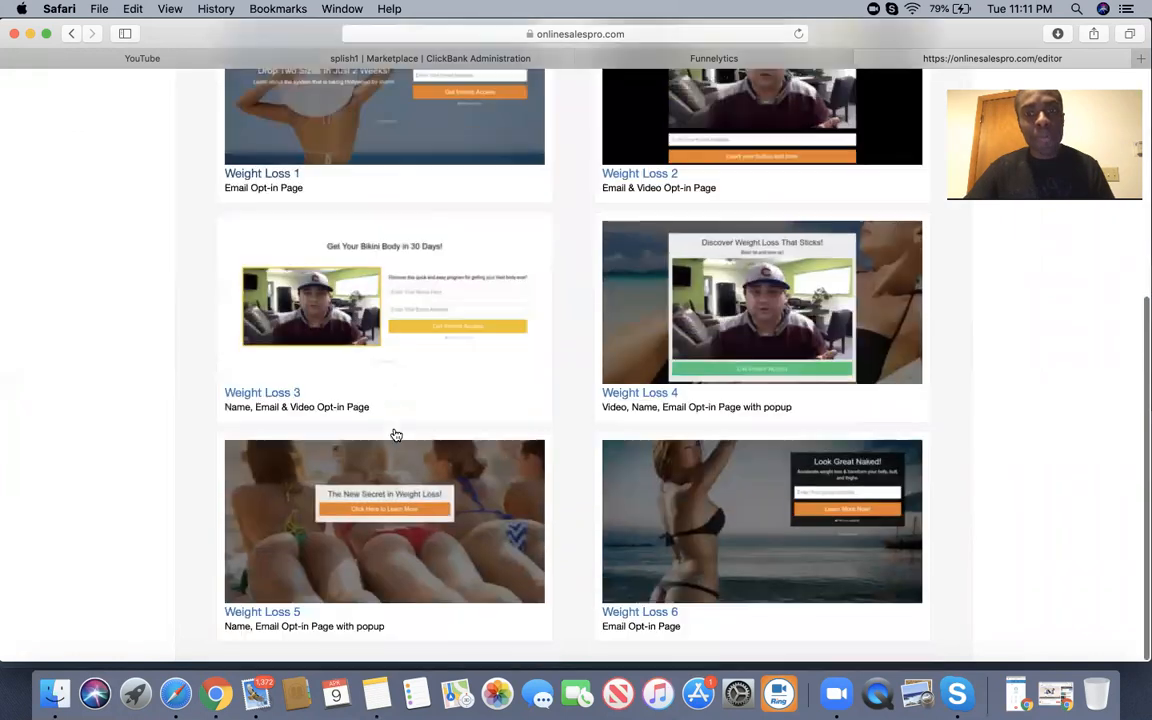
{"action": "scroll", "coordinate": [447, 368], "scroll_direction": "up", "scroll_amount": 1}
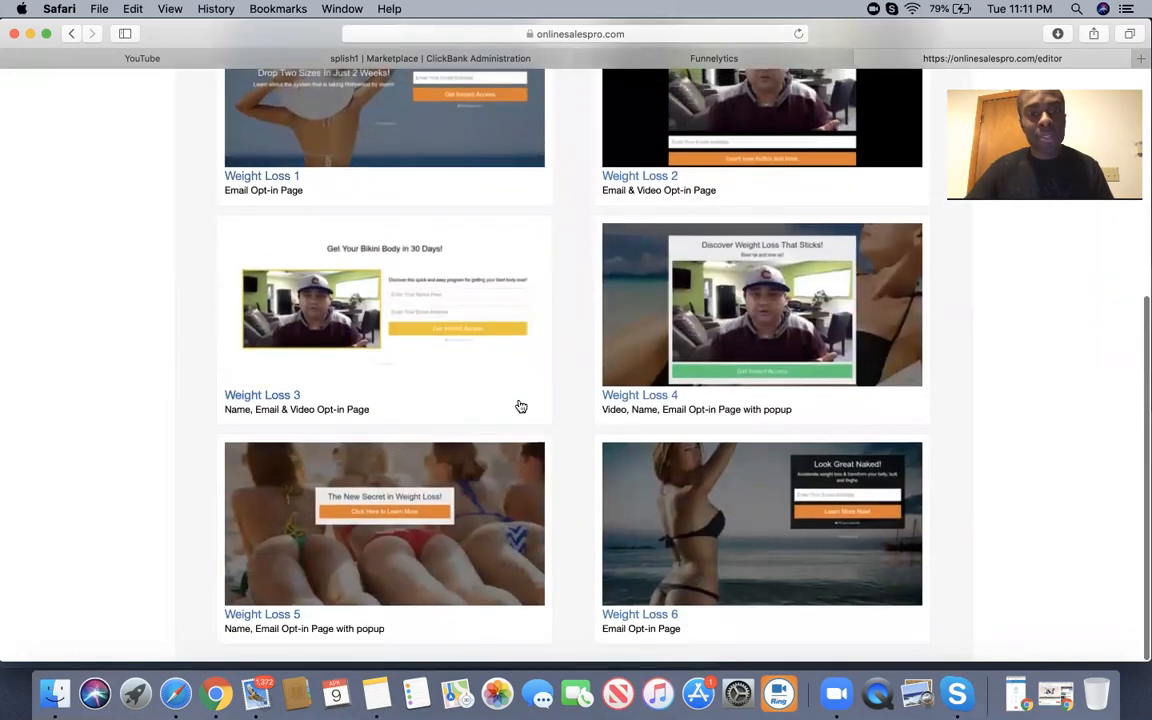
{"action": "scroll", "coordinate": [521, 406], "scroll_direction": "up", "scroll_amount": 5}
{"action": "scroll", "coordinate": [521, 406], "scroll_direction": "down", "scroll_amount": 5}
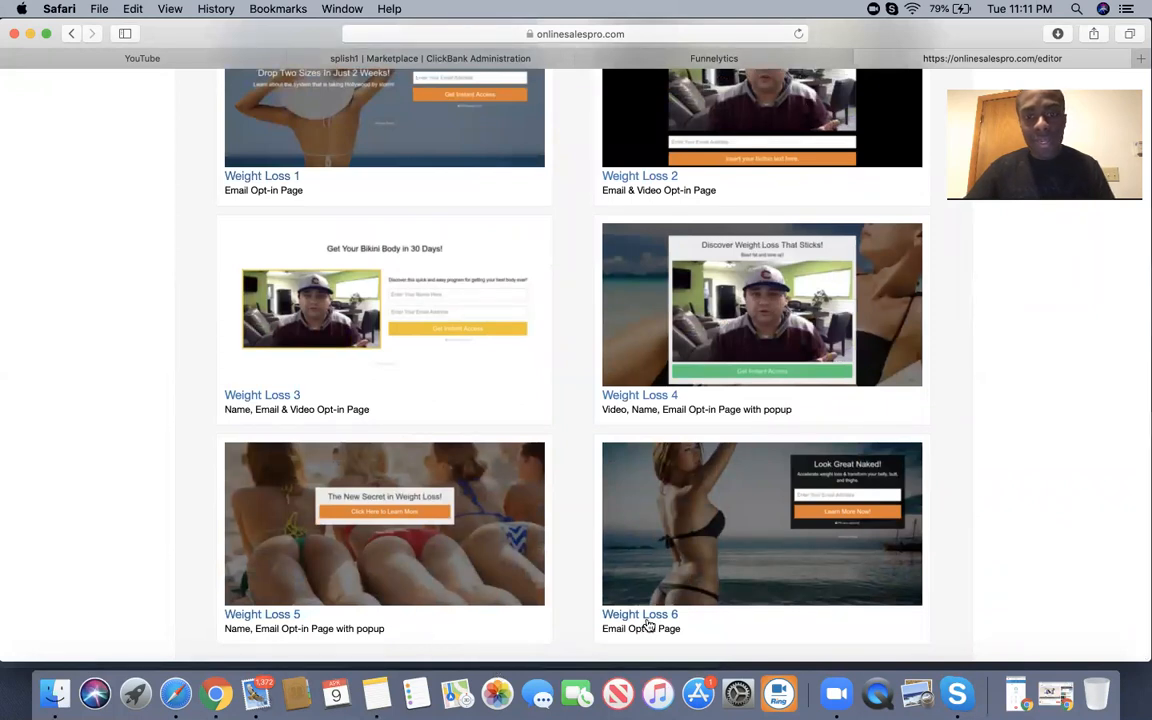
{"action": "scroll", "coordinate": [753, 555], "scroll_direction": "down", "scroll_amount": 1}
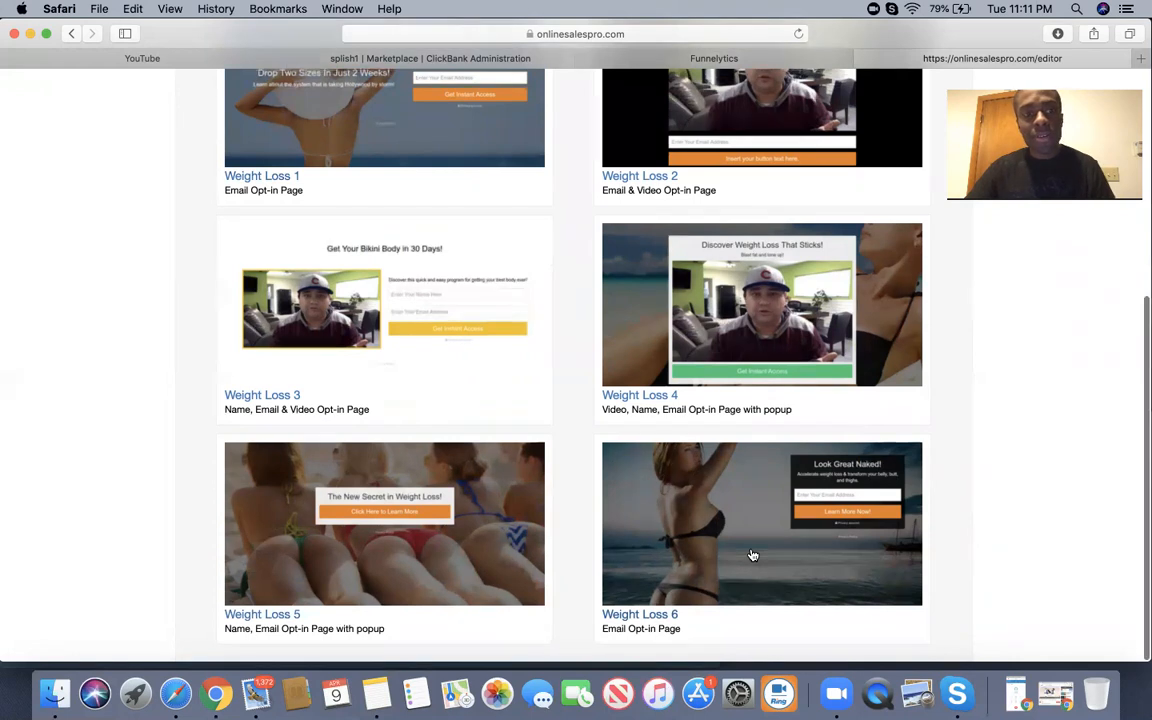
{"action": "scroll", "coordinate": [753, 555], "scroll_direction": "up", "scroll_amount": 1}
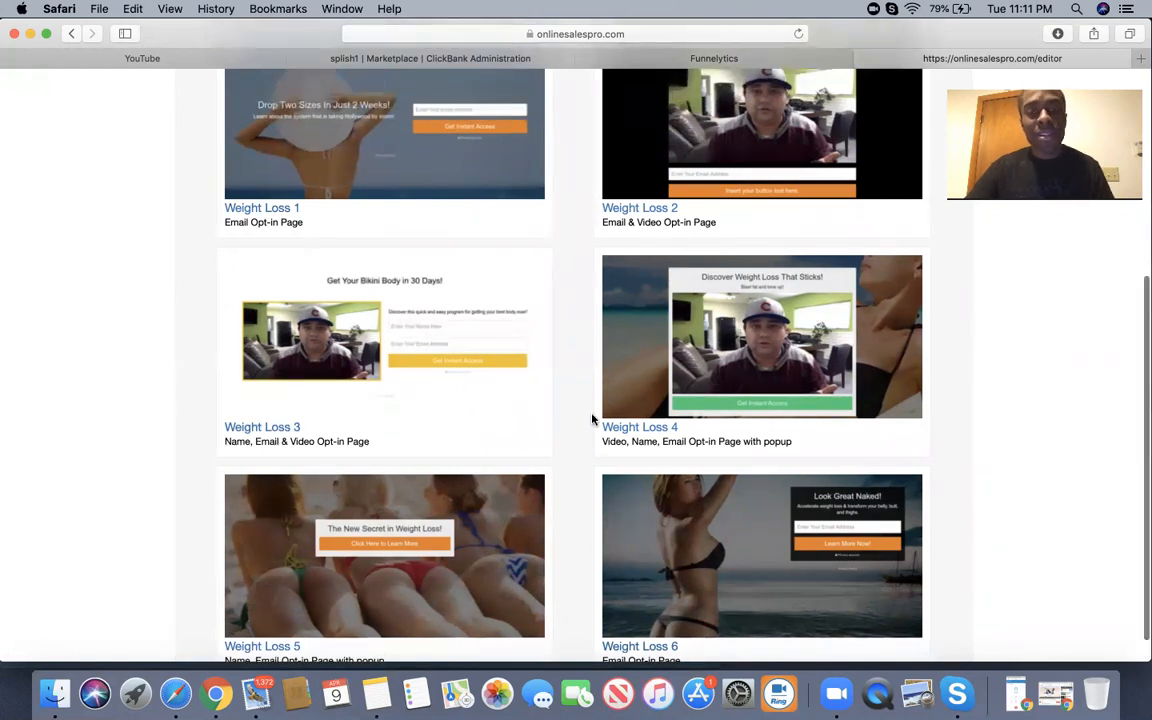
{"action": "scroll", "coordinate": [592, 419], "scroll_direction": "up", "scroll_amount": 3}
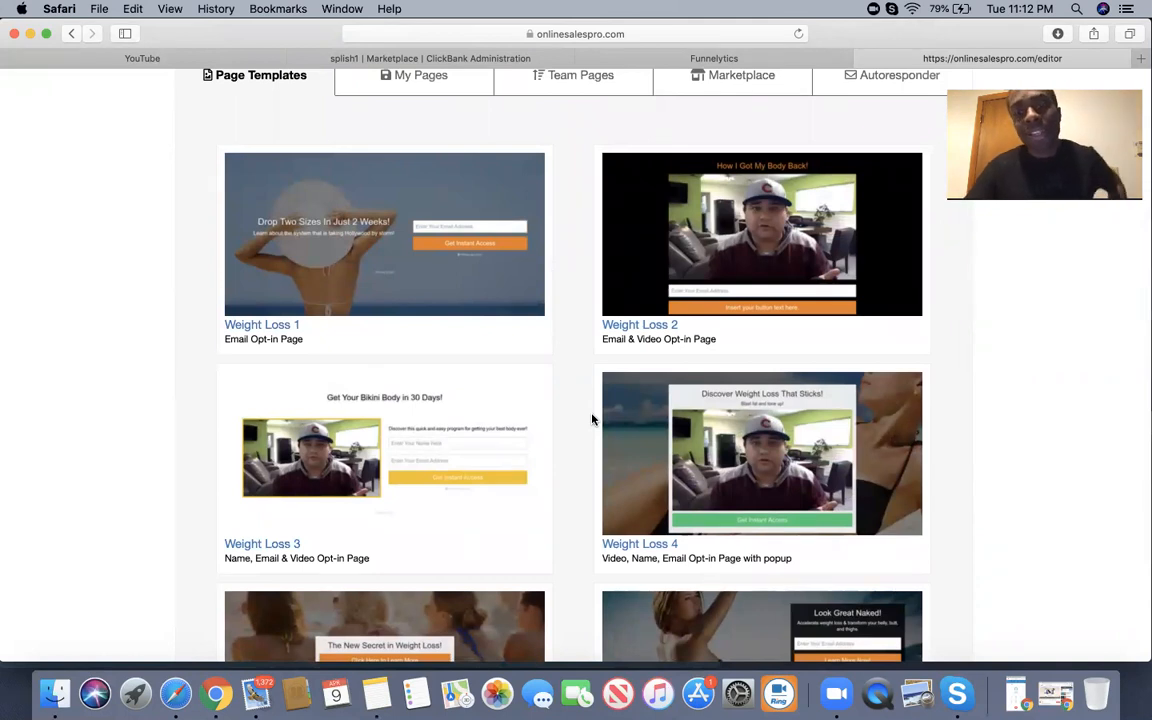
Start a page from the Weight Loss 3 template and load youtube.com in a new tab.
{"action": "left_click", "coordinate": [405, 447]}
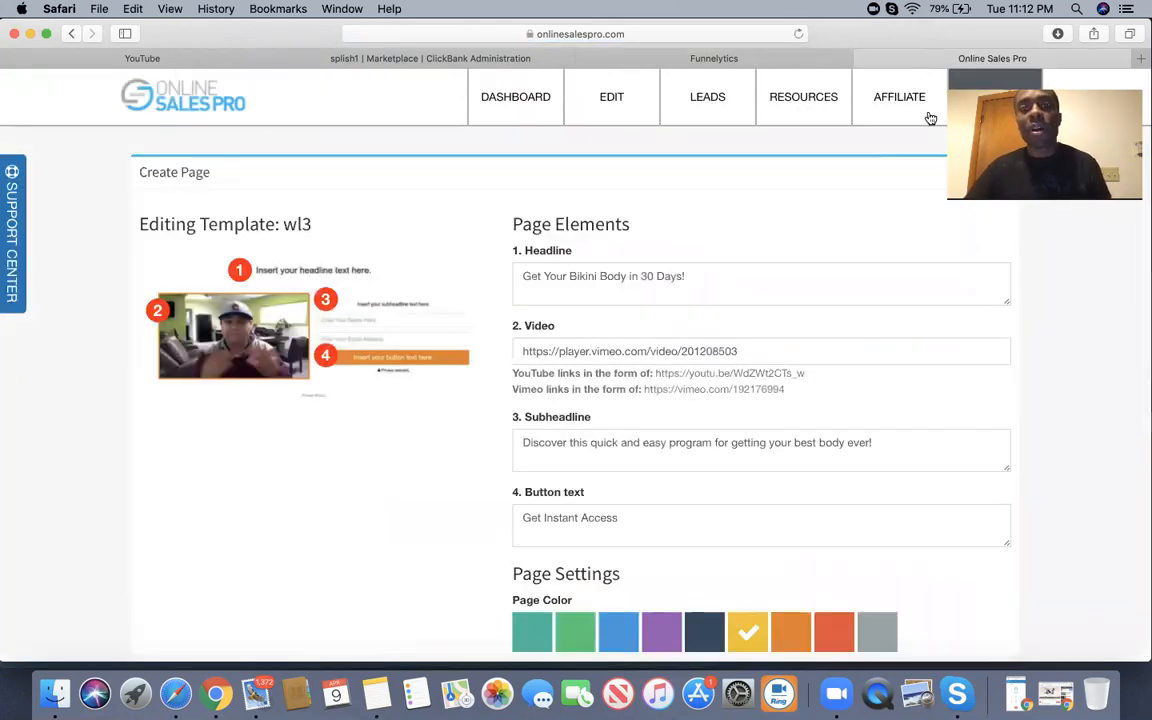
{"action": "left_click", "coordinate": [1141, 62]}
{"action": "type", "text": "you"}
{"action": "key", "text": "Return"}
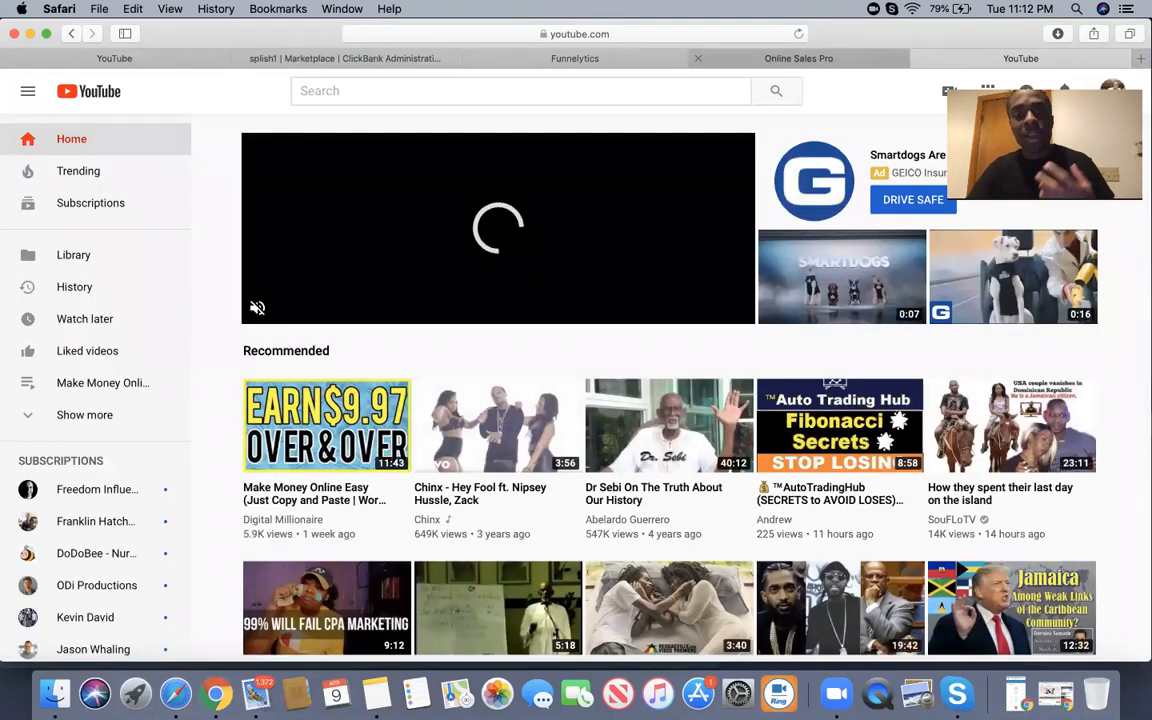
Search YouTube for 'flat belly fix'.
{"action": "left_click", "coordinate": [461, 93]}
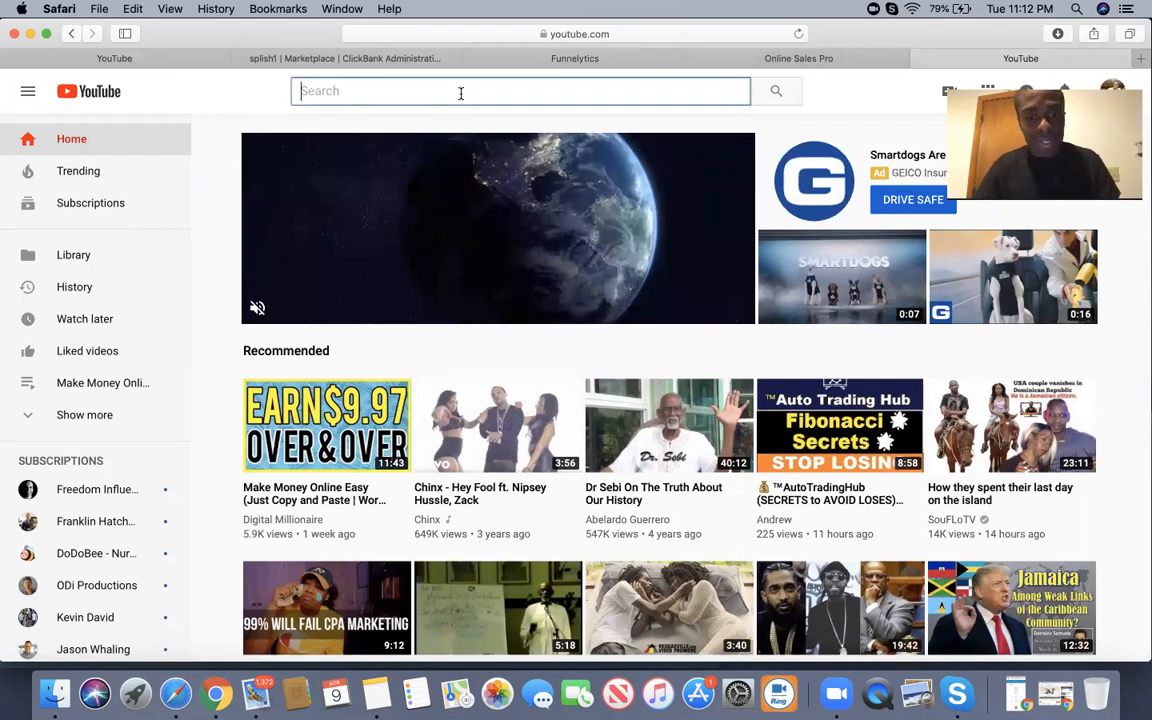
{"action": "type", "text": "f"}
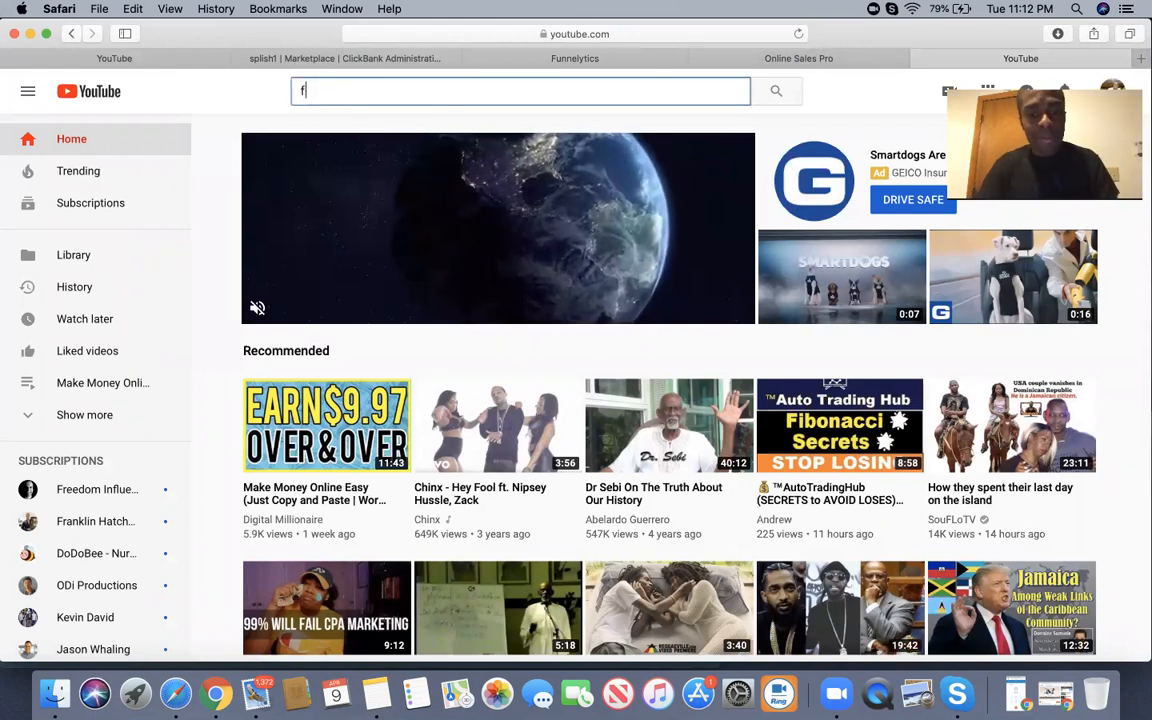
{"action": "type", "text": "lat belly"}
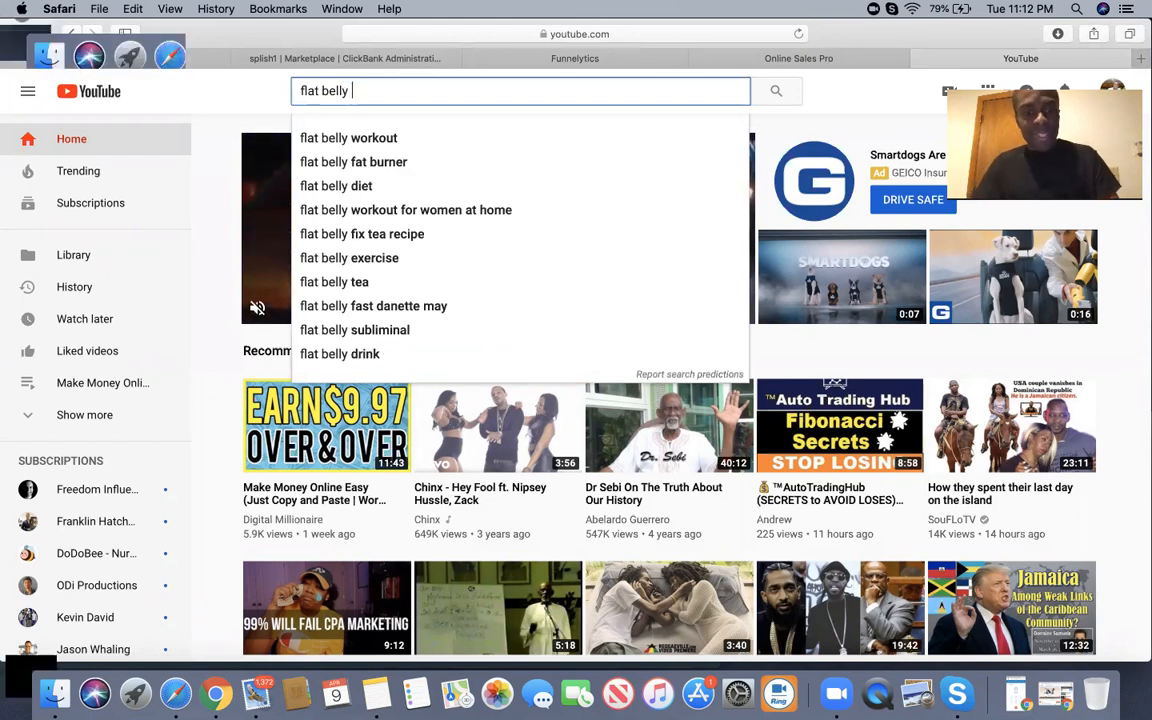
{"action": "type", "text": " de"}
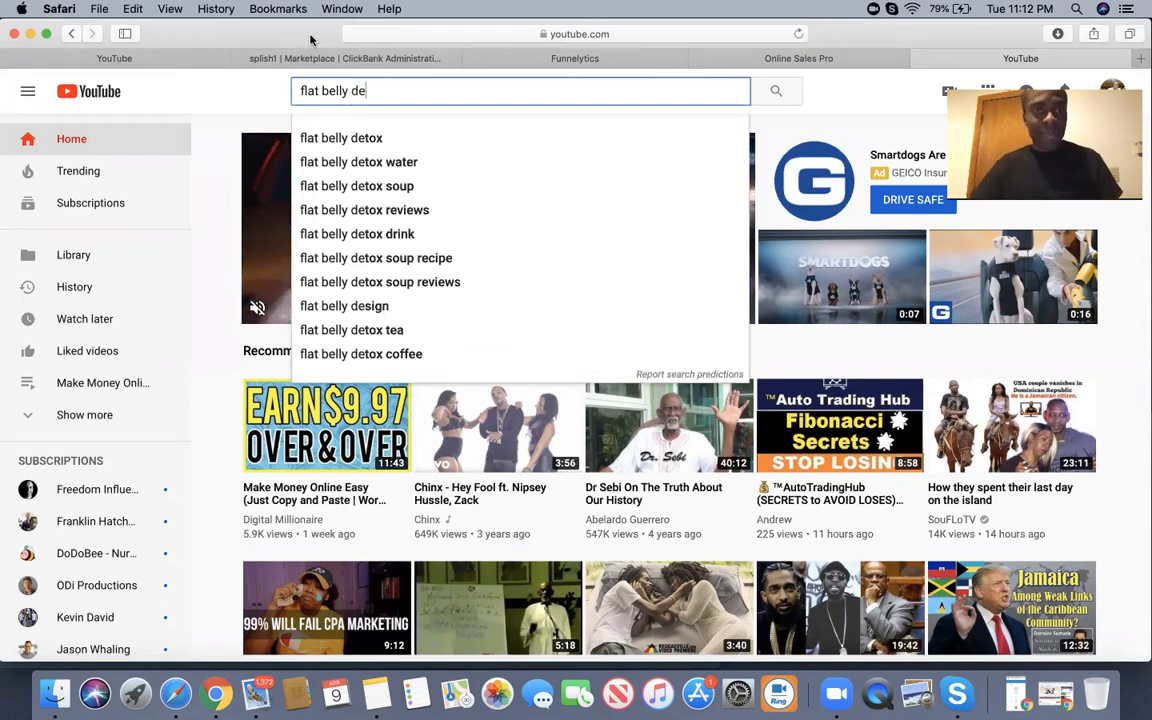
{"action": "left_click", "coordinate": [348, 58]}
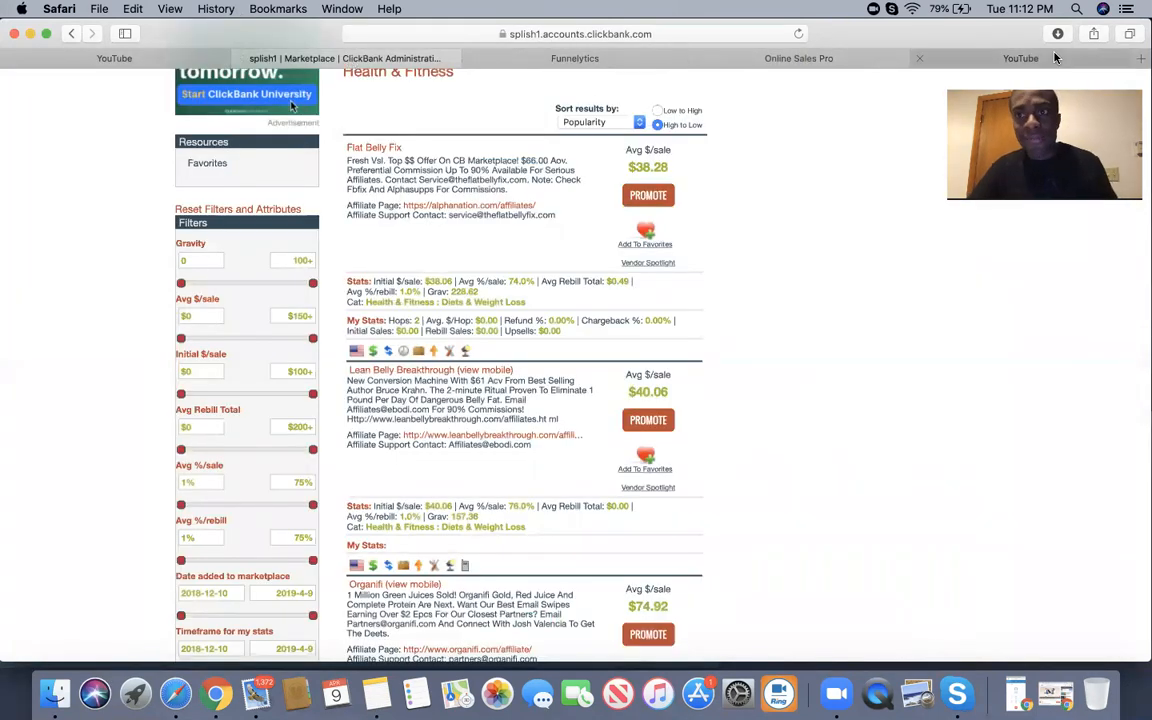
{"action": "left_click", "coordinate": [1020, 58]}
{"action": "key", "text": "BackSpace"}
{"action": "key", "text": "BackSpace"}
{"action": "type", "text": "fix"}
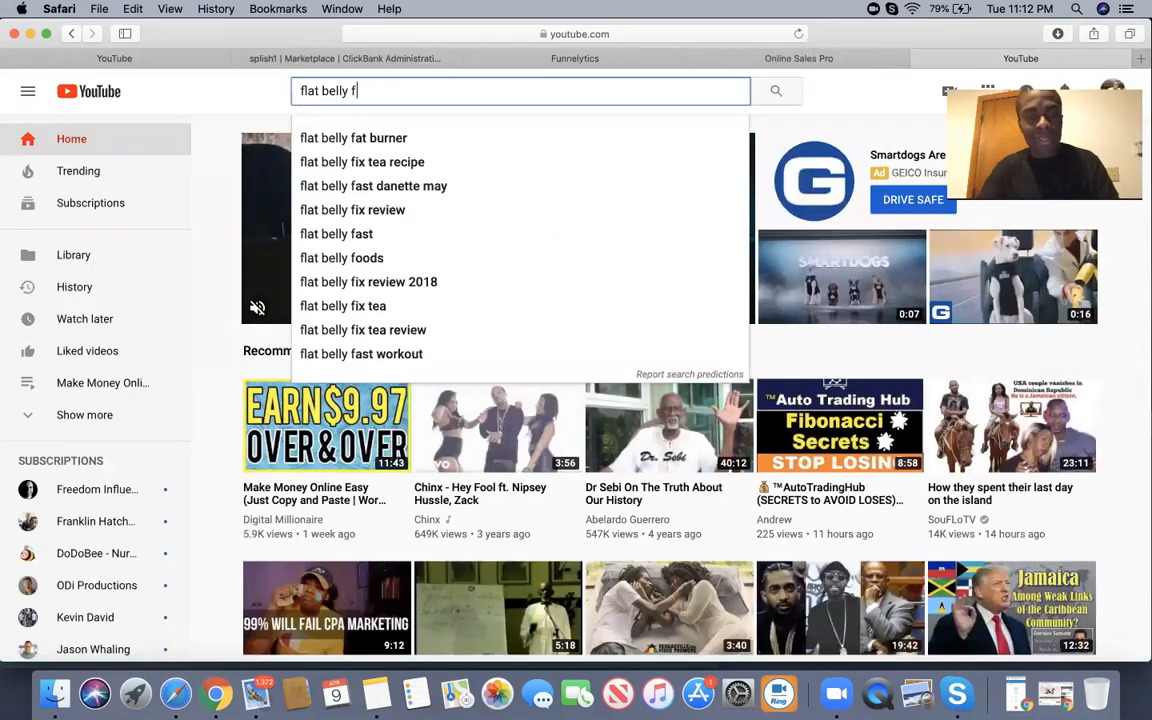
{"action": "key", "text": "Return"}
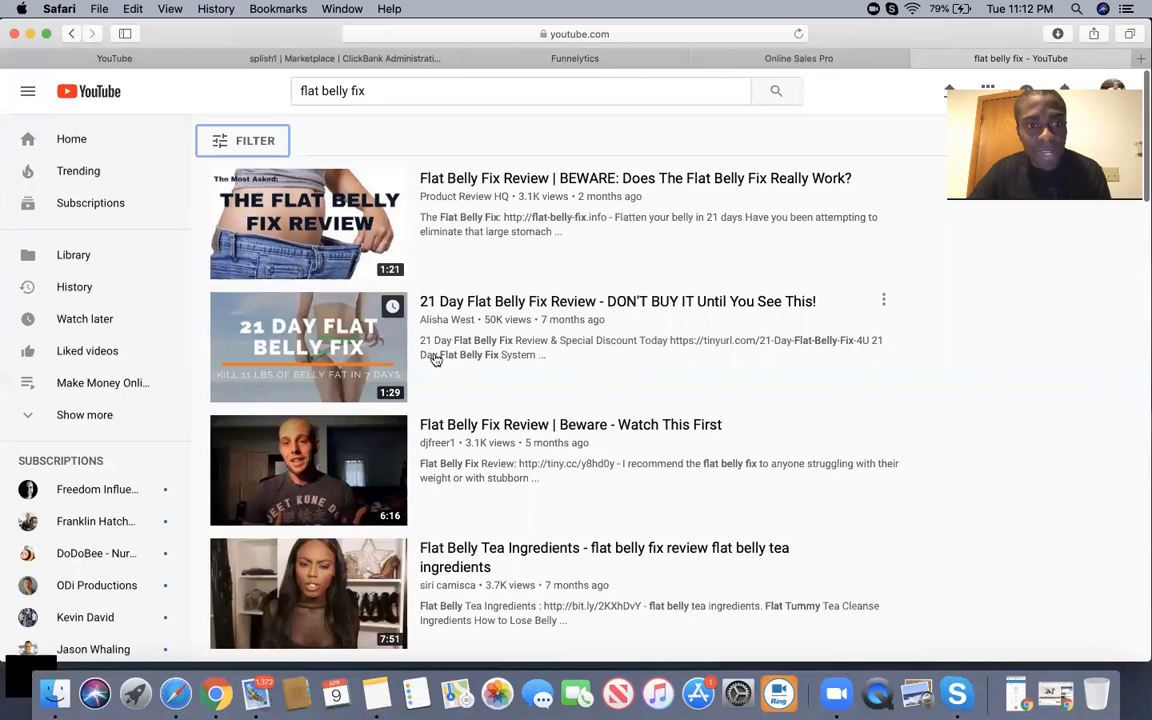
Scroll through the Flat Belly Fix review video results and back up.
{"action": "scroll", "coordinate": [430, 358], "scroll_direction": "down", "scroll_amount": 3}
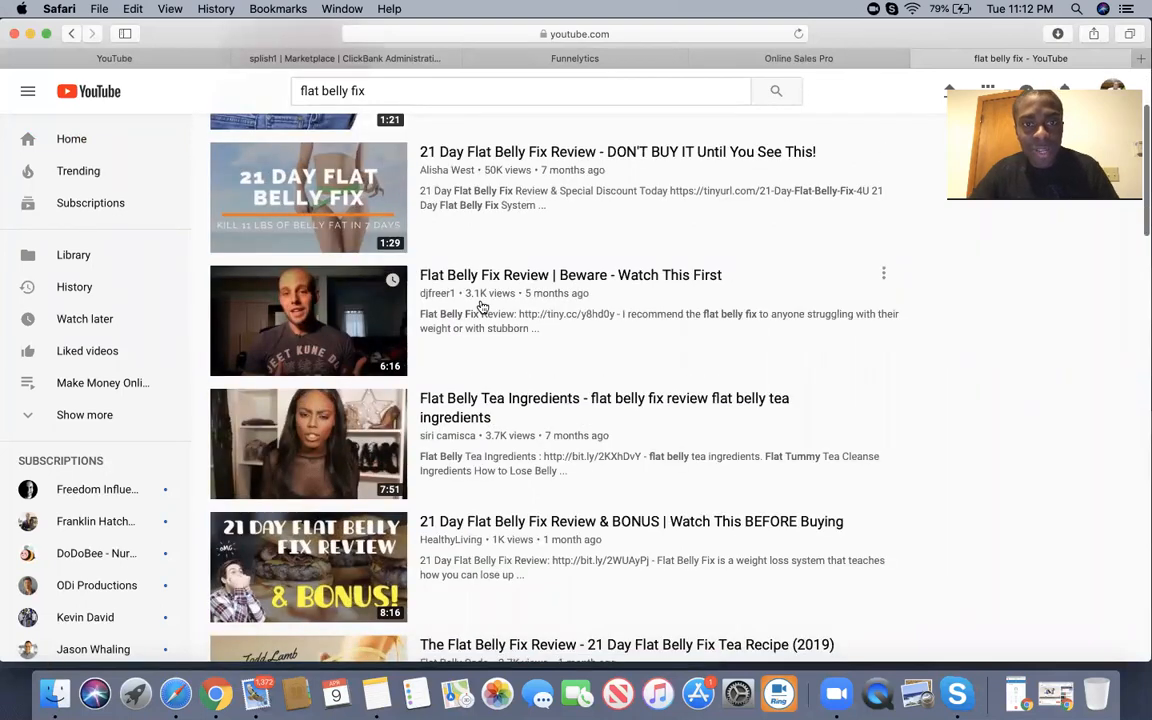
{"action": "scroll", "coordinate": [455, 342], "scroll_direction": "down", "scroll_amount": 2}
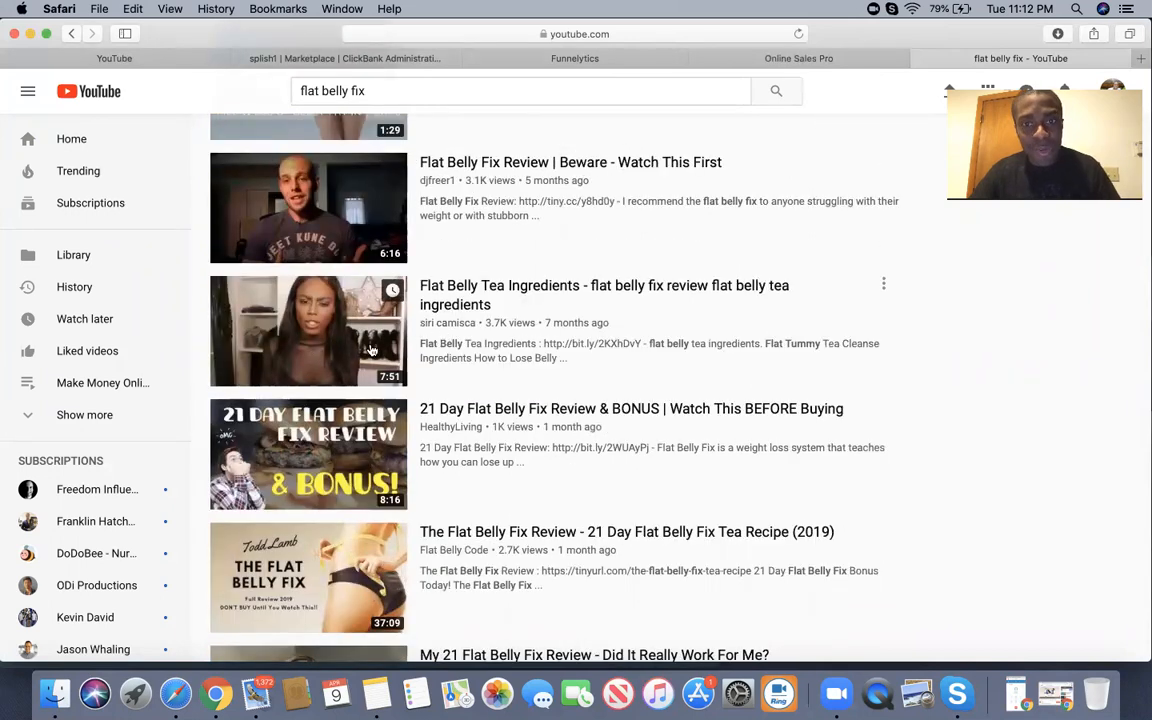
{"action": "scroll", "coordinate": [369, 330], "scroll_direction": "down", "scroll_amount": 1}
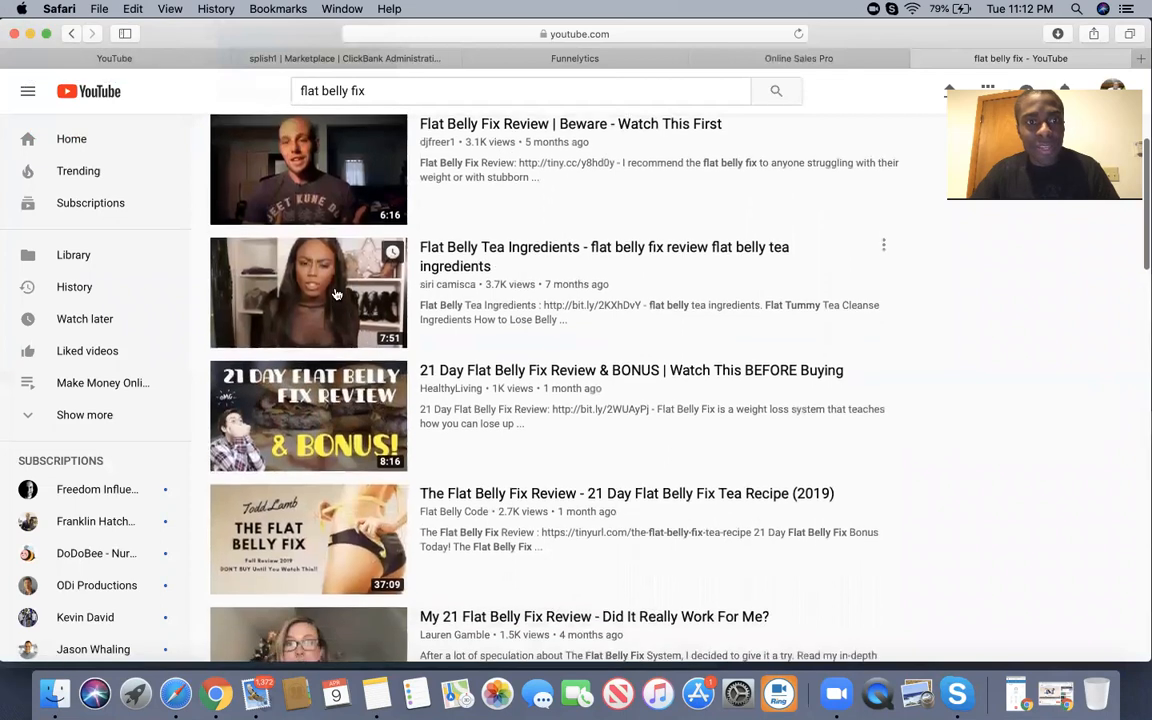
{"action": "scroll", "coordinate": [369, 303], "scroll_direction": "down", "scroll_amount": 3}
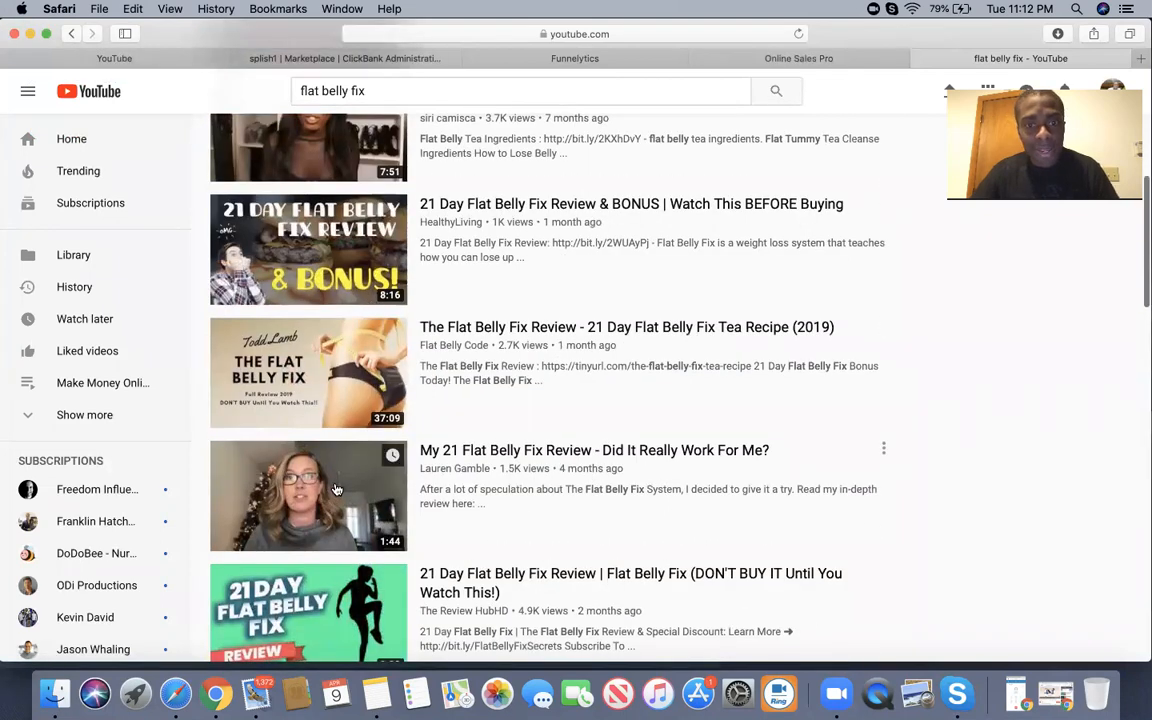
{"action": "scroll", "coordinate": [491, 147], "scroll_direction": "down", "scroll_amount": 5}
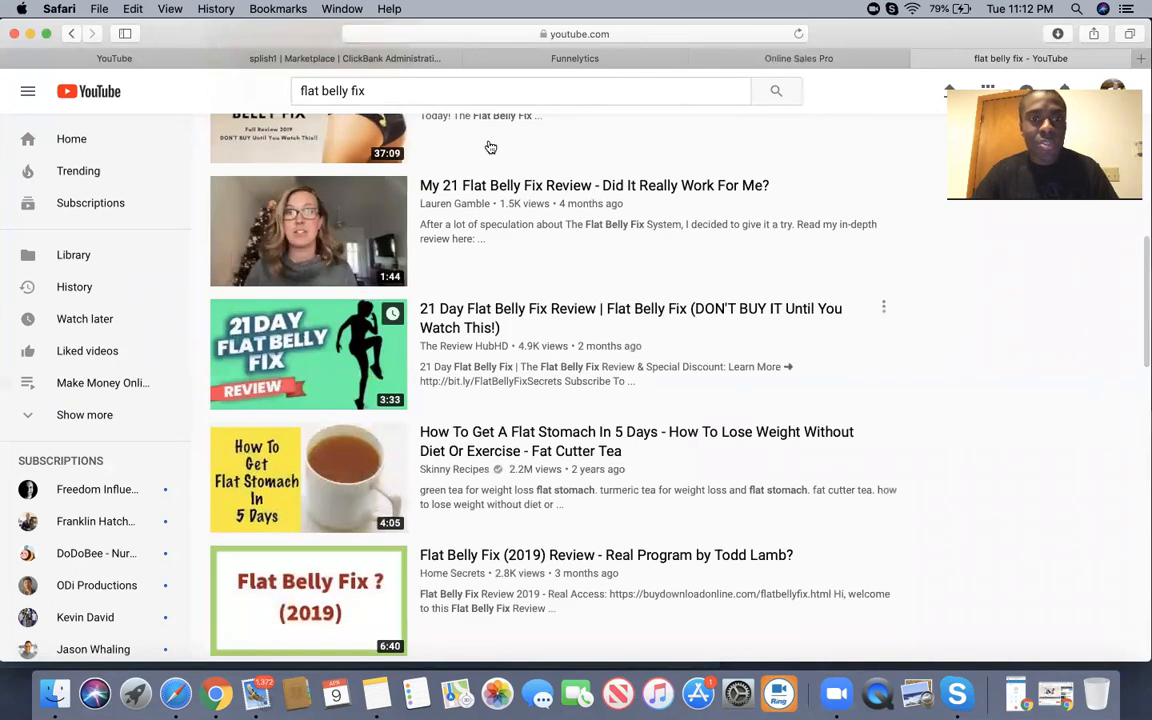
{"action": "scroll", "coordinate": [362, 400], "scroll_direction": "up", "scroll_amount": 10}
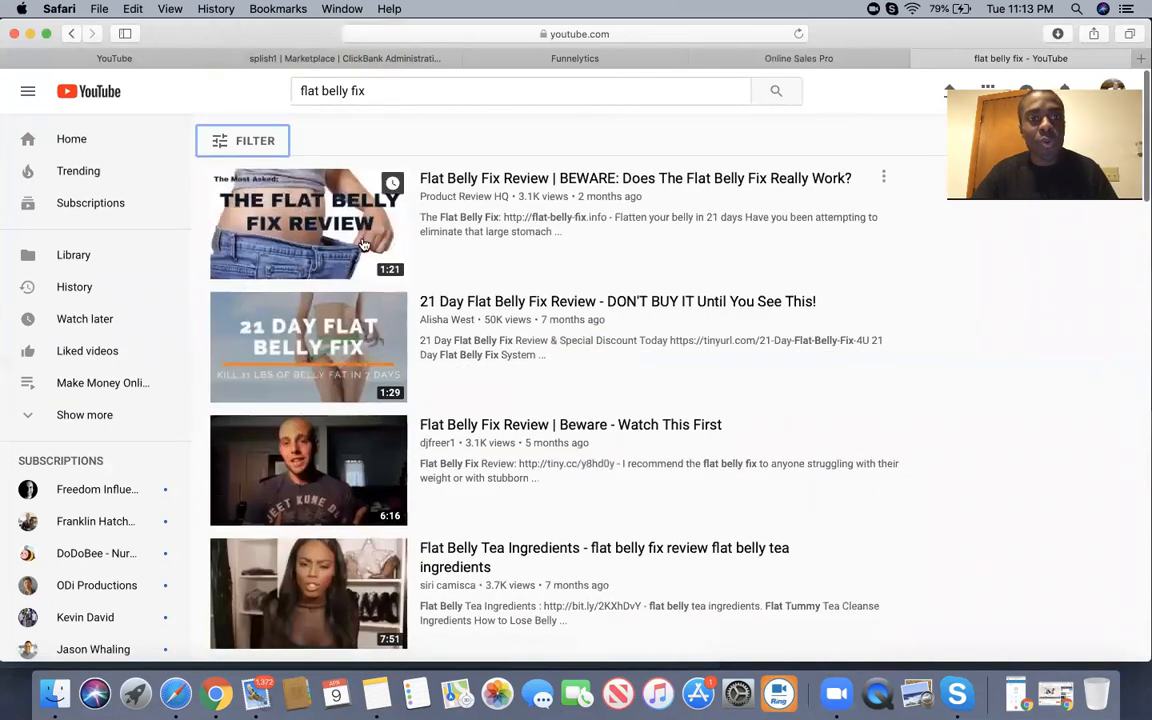
Preview and pause the 21 Day Flat Belly Fix Review video, then return to results.
{"action": "left_click", "coordinate": [316, 370]}
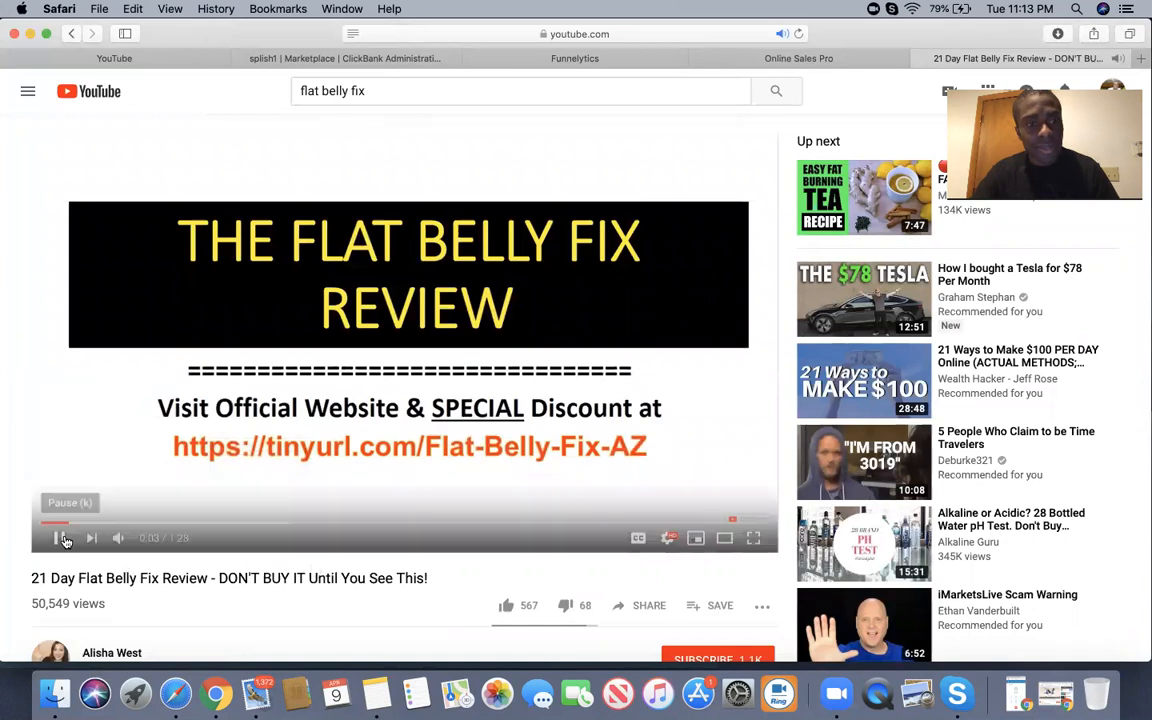
{"action": "left_click", "coordinate": [59, 538]}
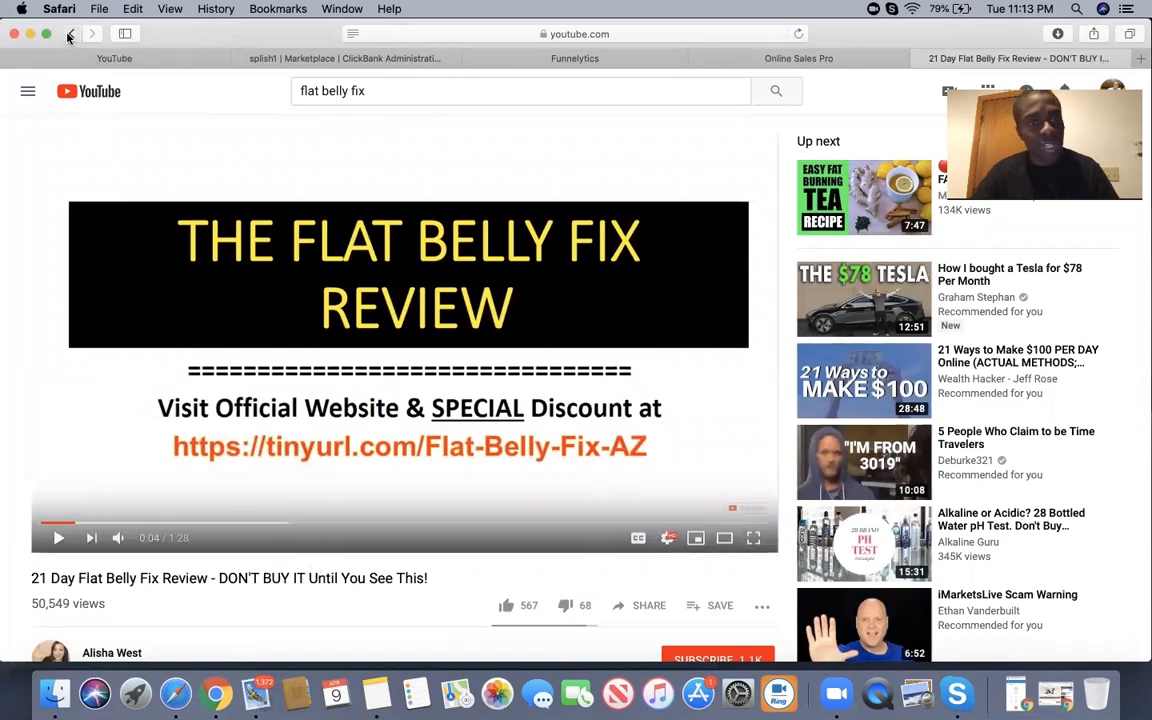
{"action": "left_click", "coordinate": [69, 35]}
{"action": "scroll", "coordinate": [490, 417], "scroll_direction": "down", "scroll_amount": 5}
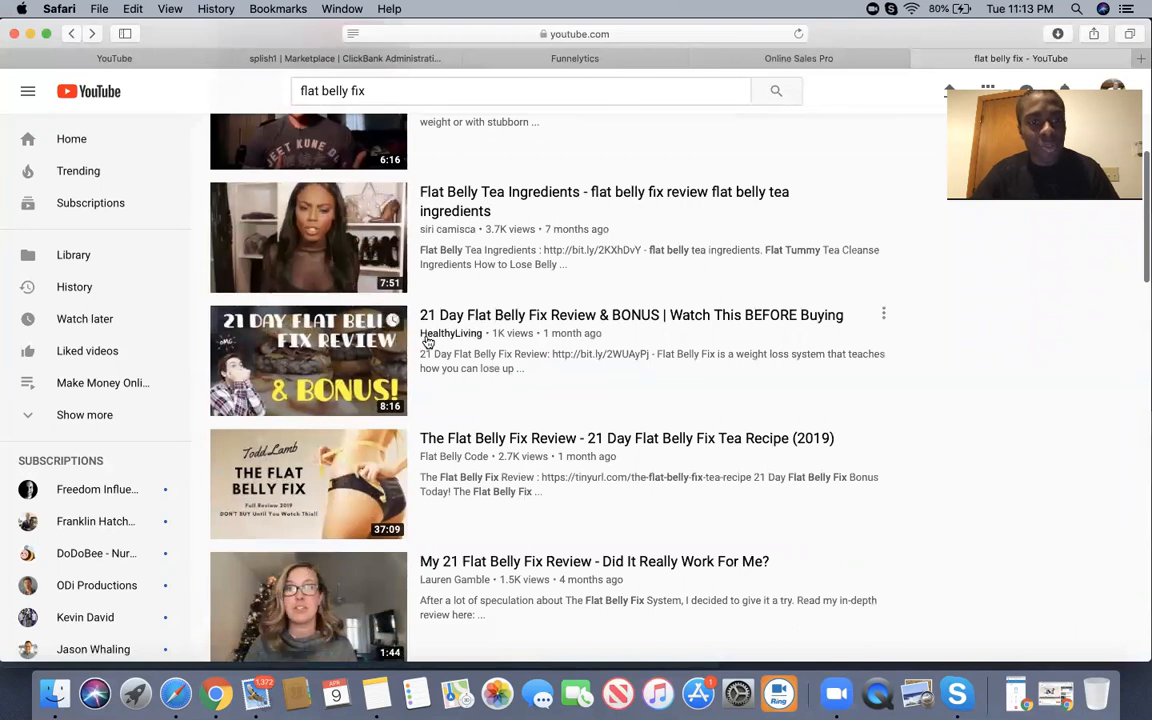
{"action": "scroll", "coordinate": [428, 338], "scroll_direction": "down", "scroll_amount": 2}
Open and pause 'My 21 Flat Belly Fix Review', then copy its short share link.
{"action": "left_click", "coordinate": [333, 428]}
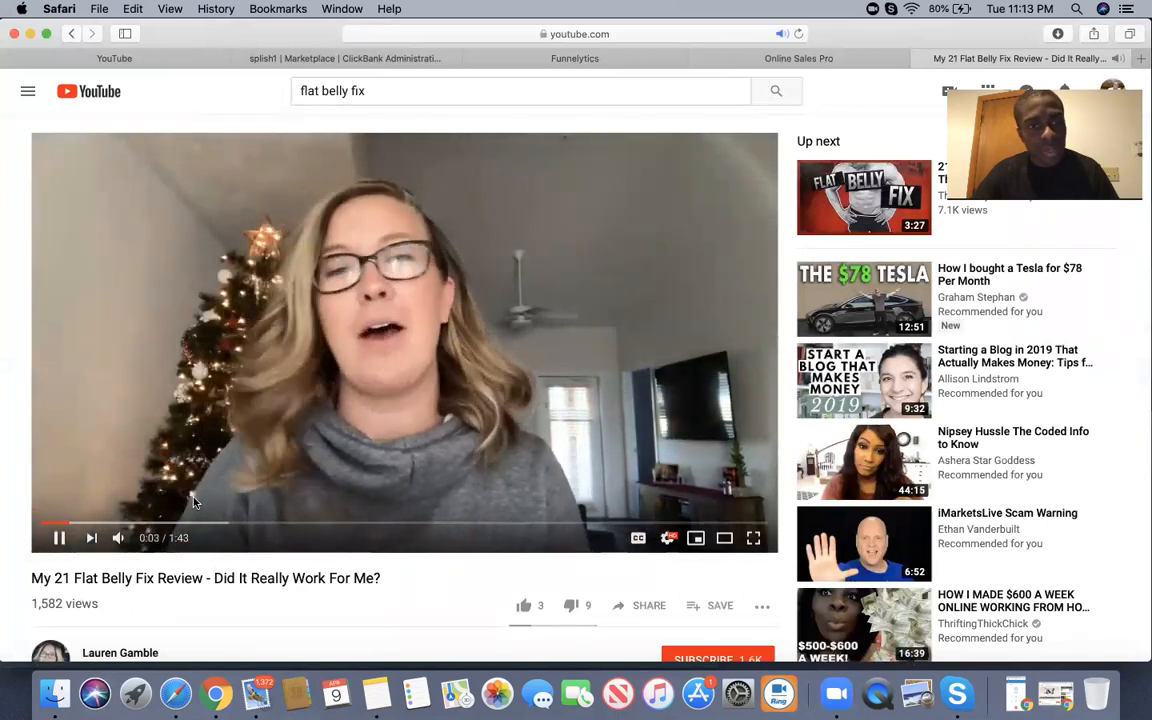
{"action": "left_click", "coordinate": [59, 538]}
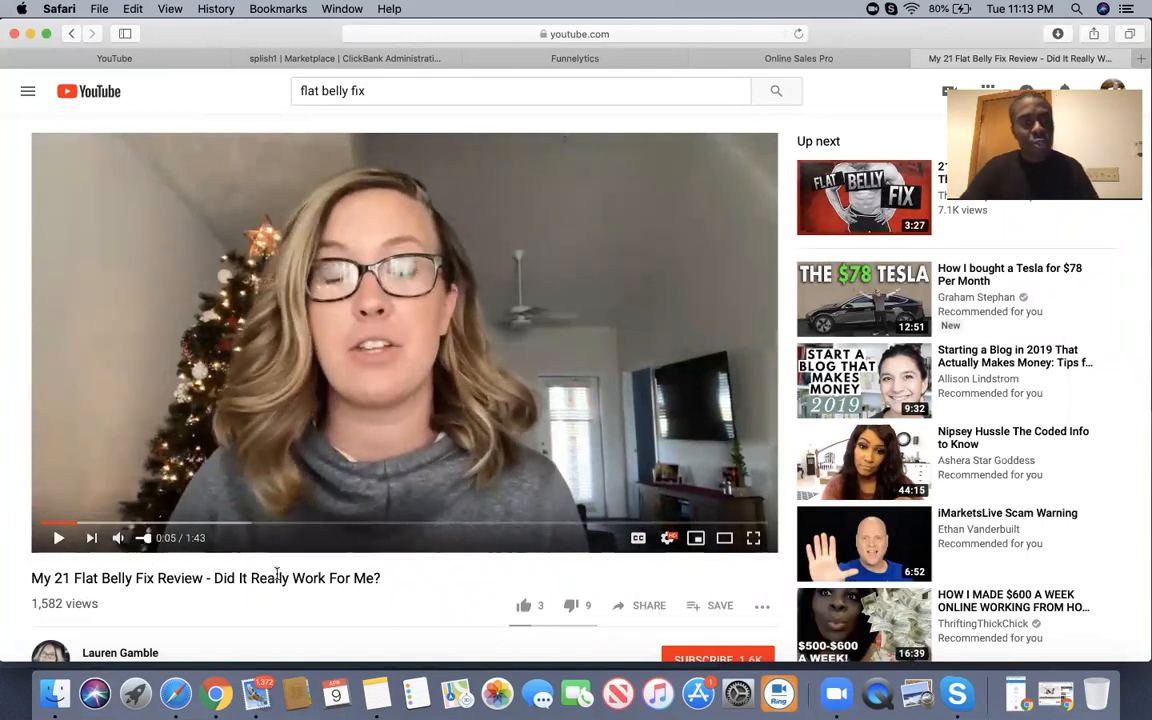
{"action": "scroll", "coordinate": [445, 404], "scroll_direction": "down", "scroll_amount": 5}
{"action": "left_click", "coordinate": [643, 344]}
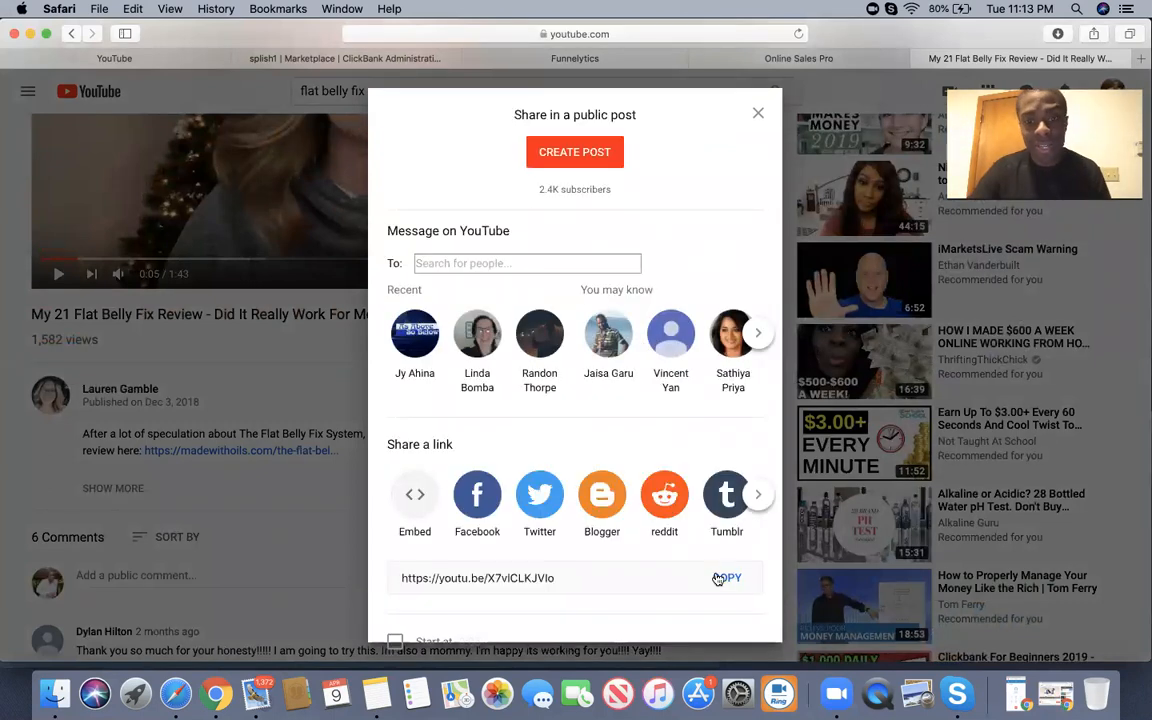
{"action": "left_click", "coordinate": [726, 578]}
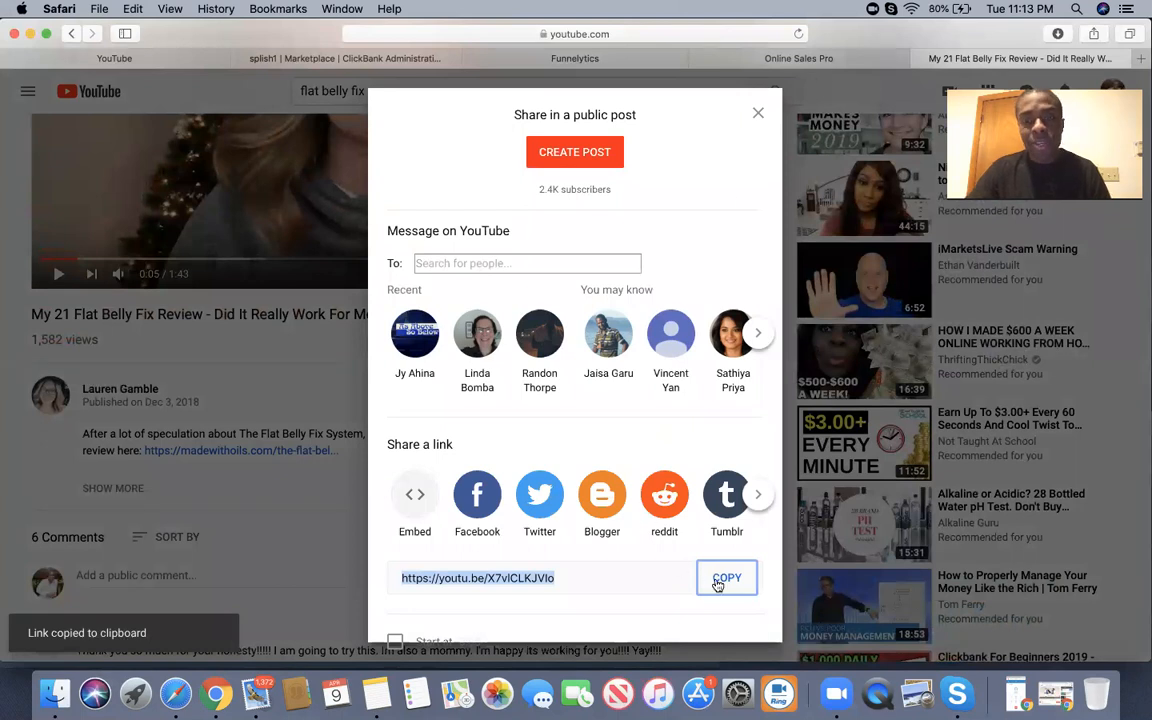
{"action": "left_click", "coordinate": [826, 158]}
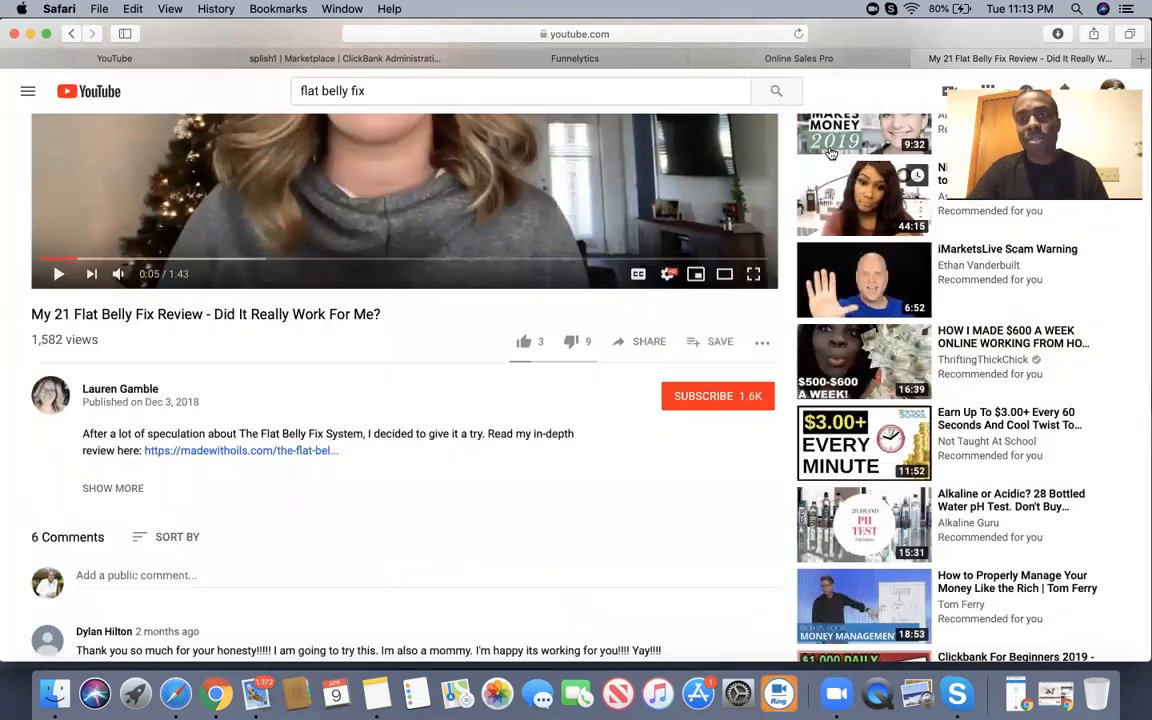
Open the Flat Belly Fix sales page from the ClickBank marketplace in a new tab.
{"action": "left_click", "coordinate": [798, 58]}
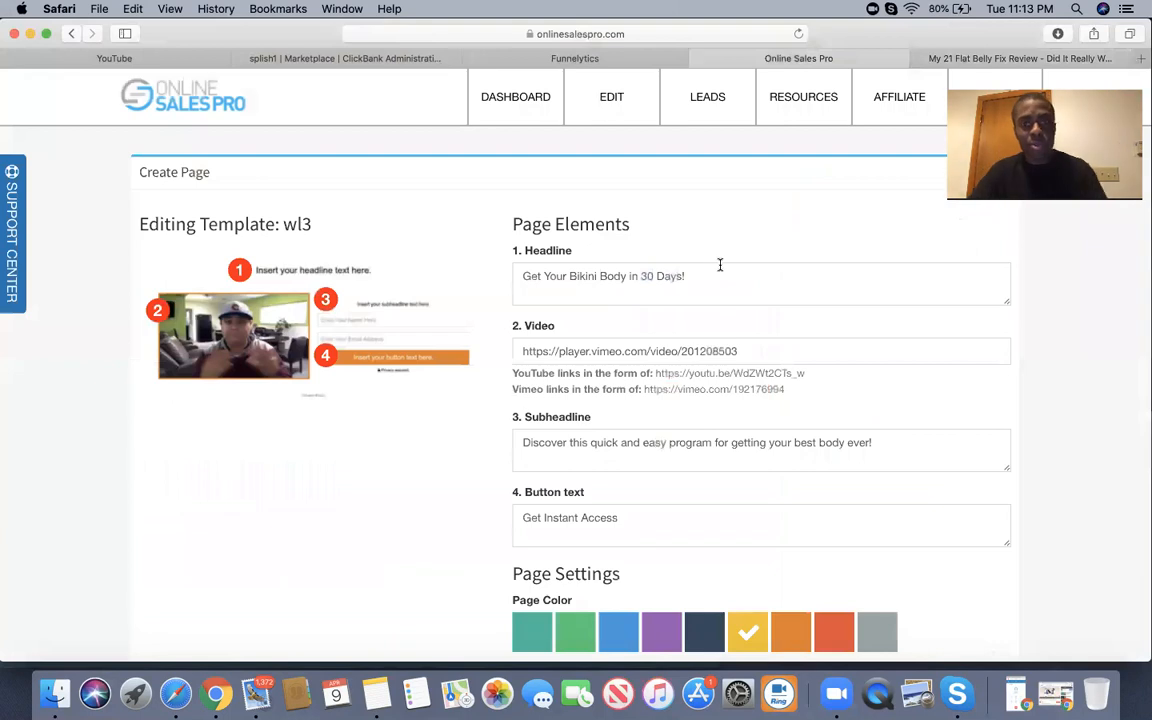
{"action": "left_click", "coordinate": [404, 60]}
{"action": "scroll", "coordinate": [533, 270], "scroll_direction": "up", "scroll_amount": 1}
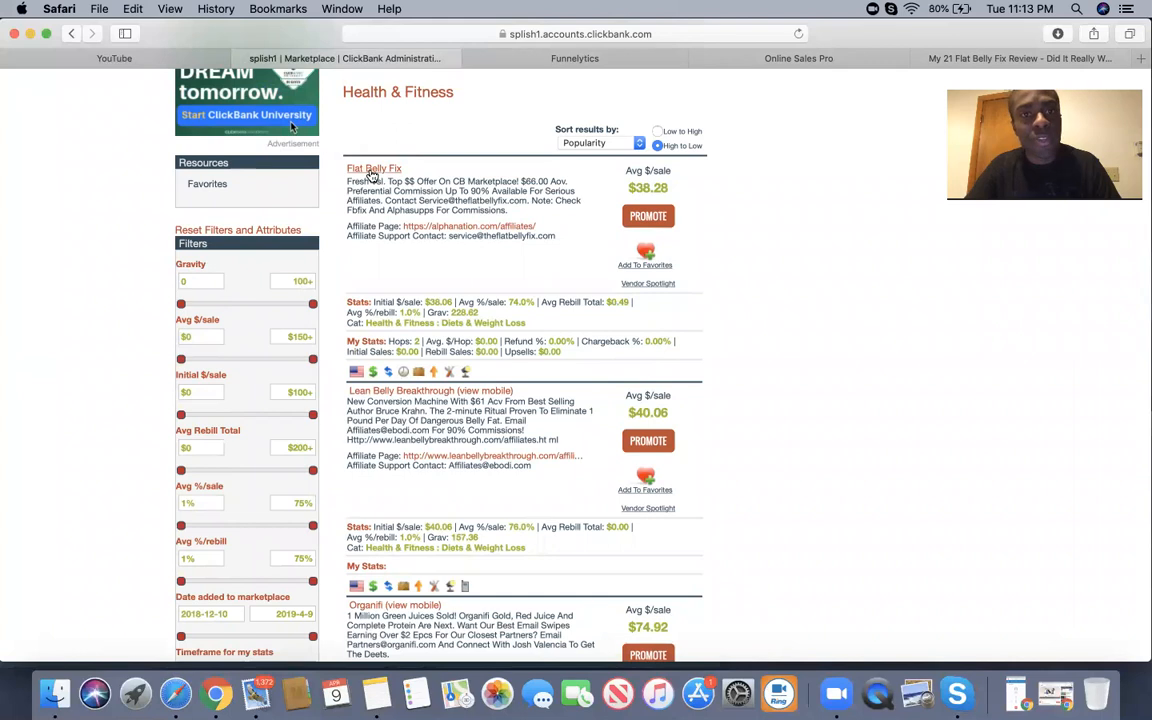
{"action": "left_click", "coordinate": [372, 175]}
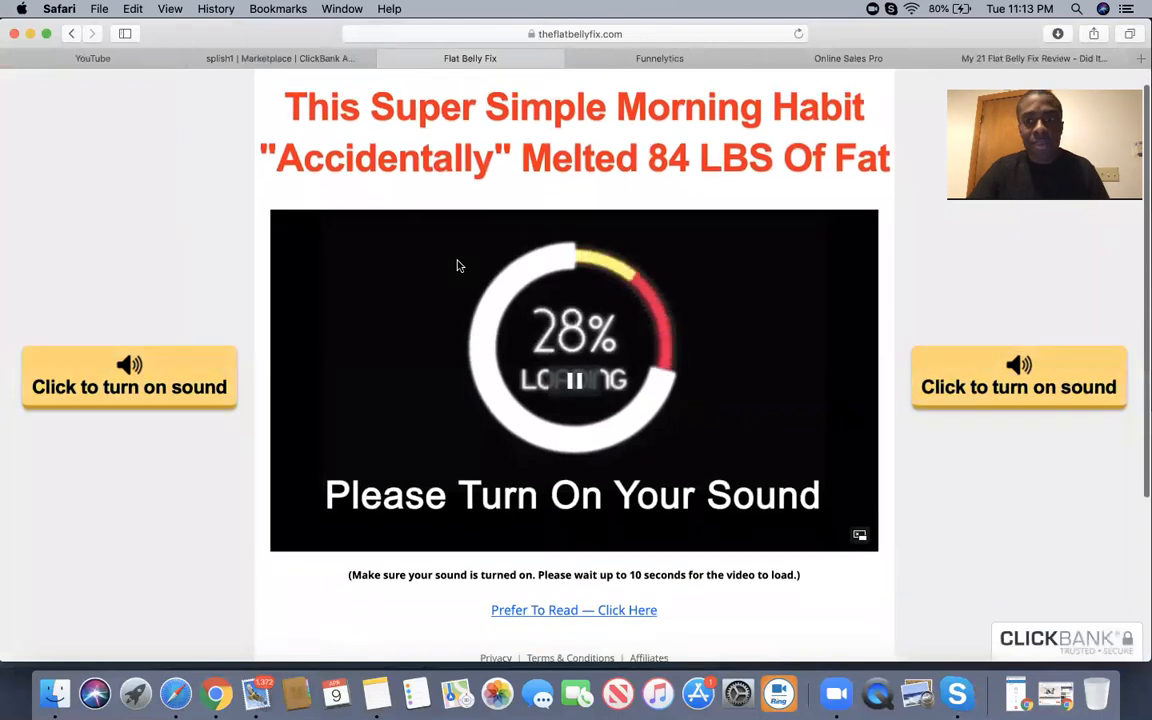
{"action": "scroll", "coordinate": [457, 265], "scroll_direction": "down", "scroll_amount": 3}
{"action": "scroll", "coordinate": [457, 265], "scroll_direction": "up", "scroll_amount": 1}
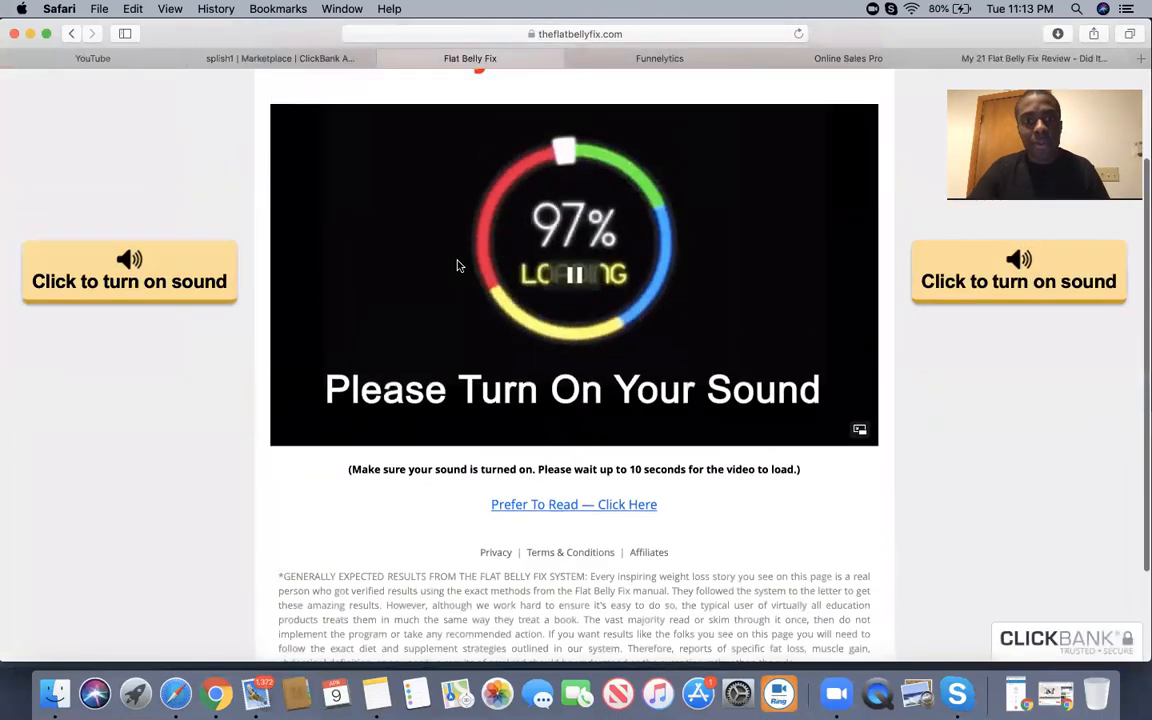
{"action": "scroll", "coordinate": [458, 262], "scroll_direction": "up", "scroll_amount": 3}
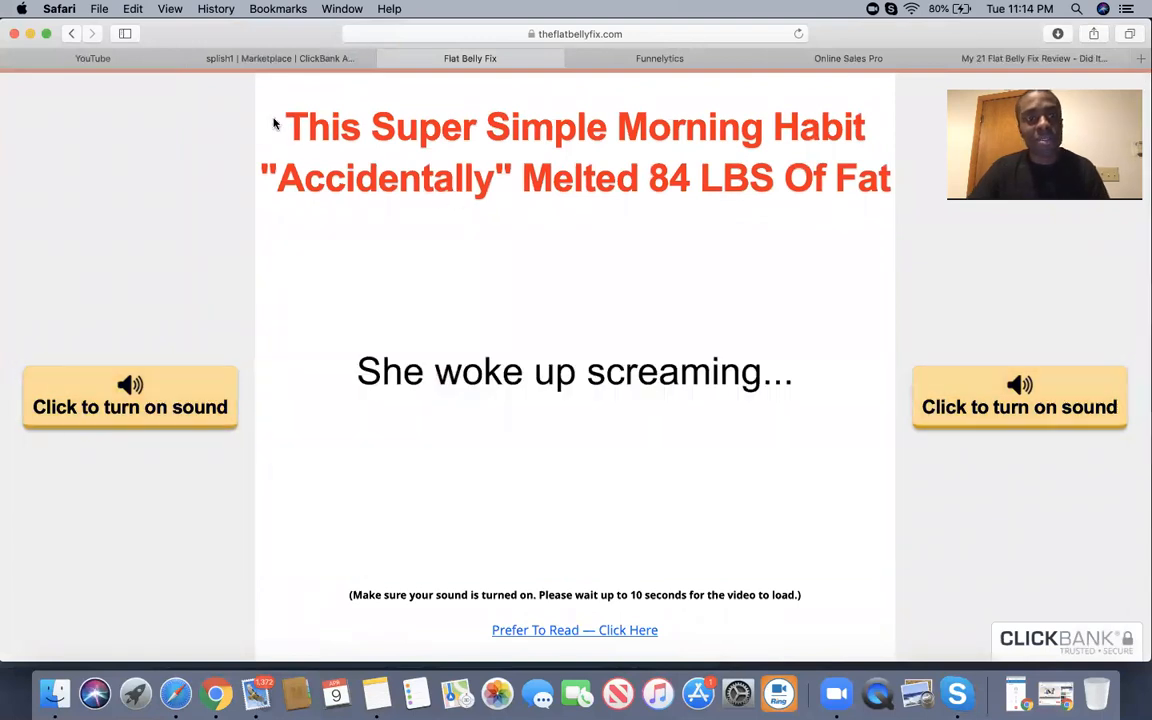
Copy the sales page headline and return to the editor's Headline field.
{"action": "left_click_drag", "start_coordinate": [274, 123], "coordinate": [906, 158]}
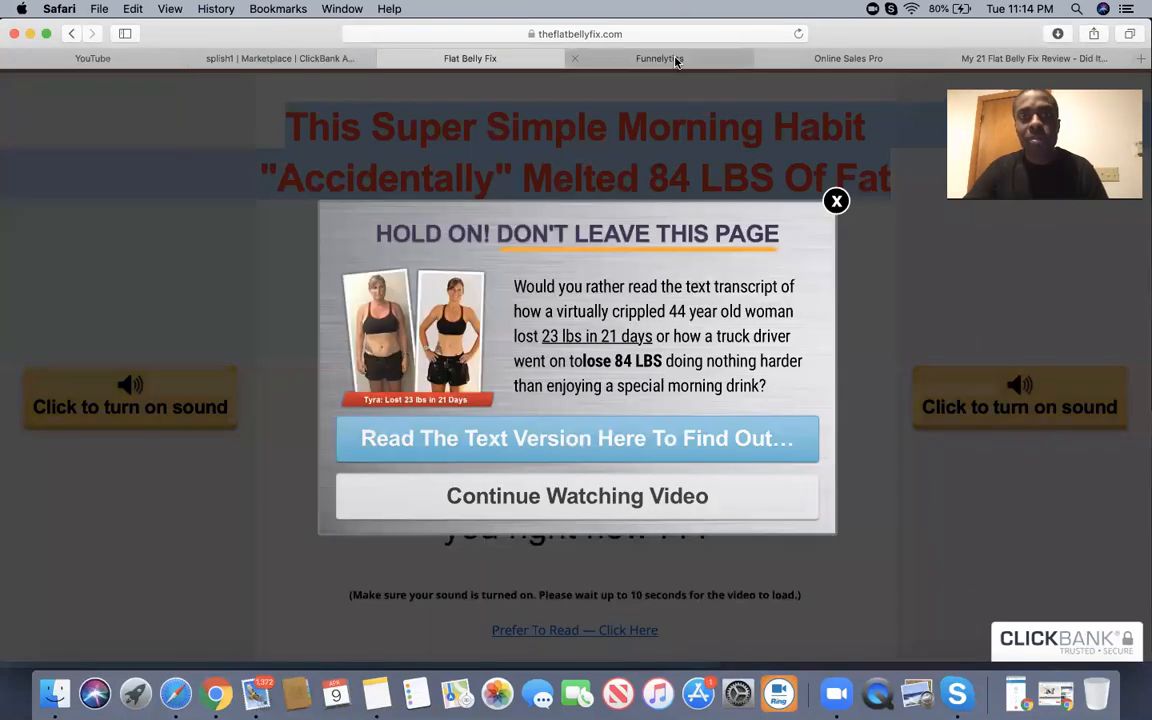
{"action": "left_click", "coordinate": [860, 61]}
{"action": "left_click_drag", "start_coordinate": [704, 279], "coordinate": [511, 269]}
{"action": "left_click", "coordinate": [577, 289]}
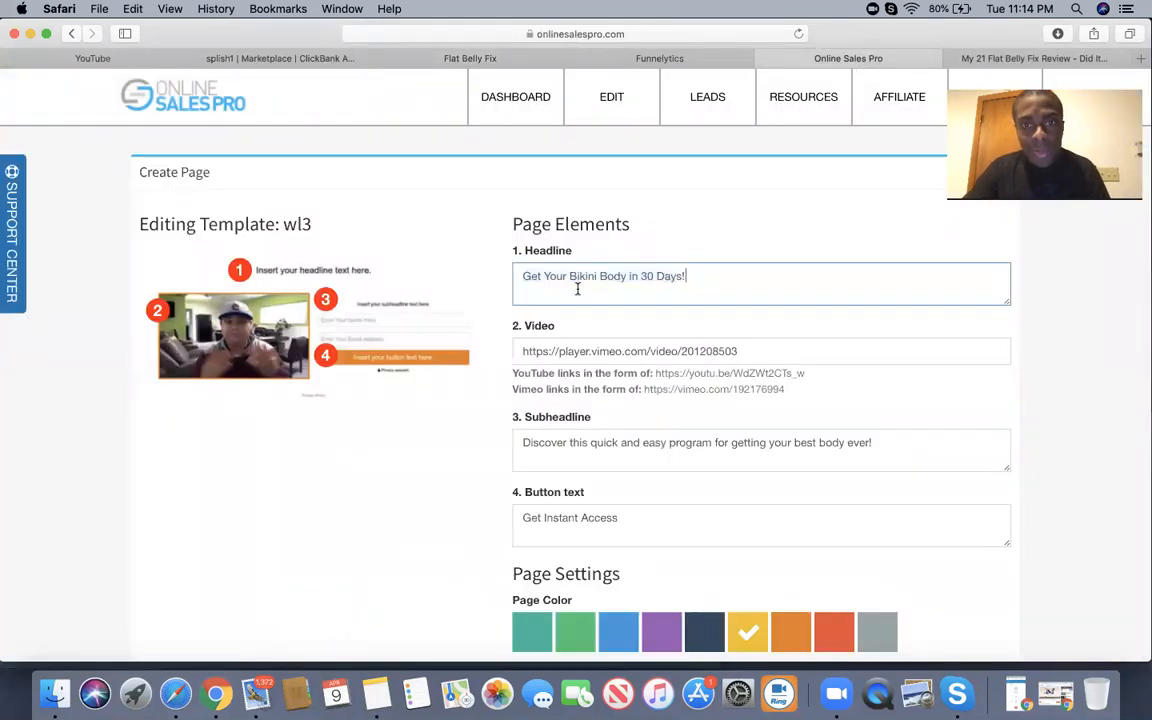
Replace the 'Get Your Bikini Body in 30 Days!' headline with the copied Flat Belly Fix headline.
{"action": "left_click", "coordinate": [524, 276]}
{"action": "key", "text": "super+v"}
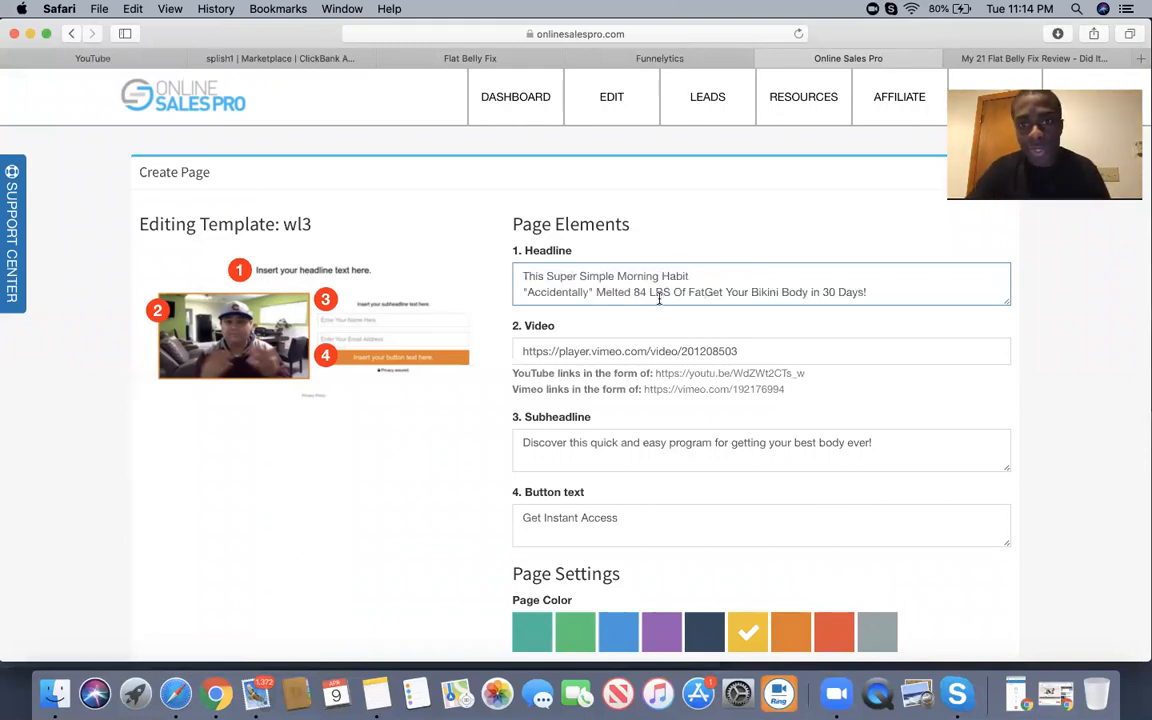
{"action": "left_click_drag", "start_coordinate": [704, 291], "coordinate": [867, 295]}
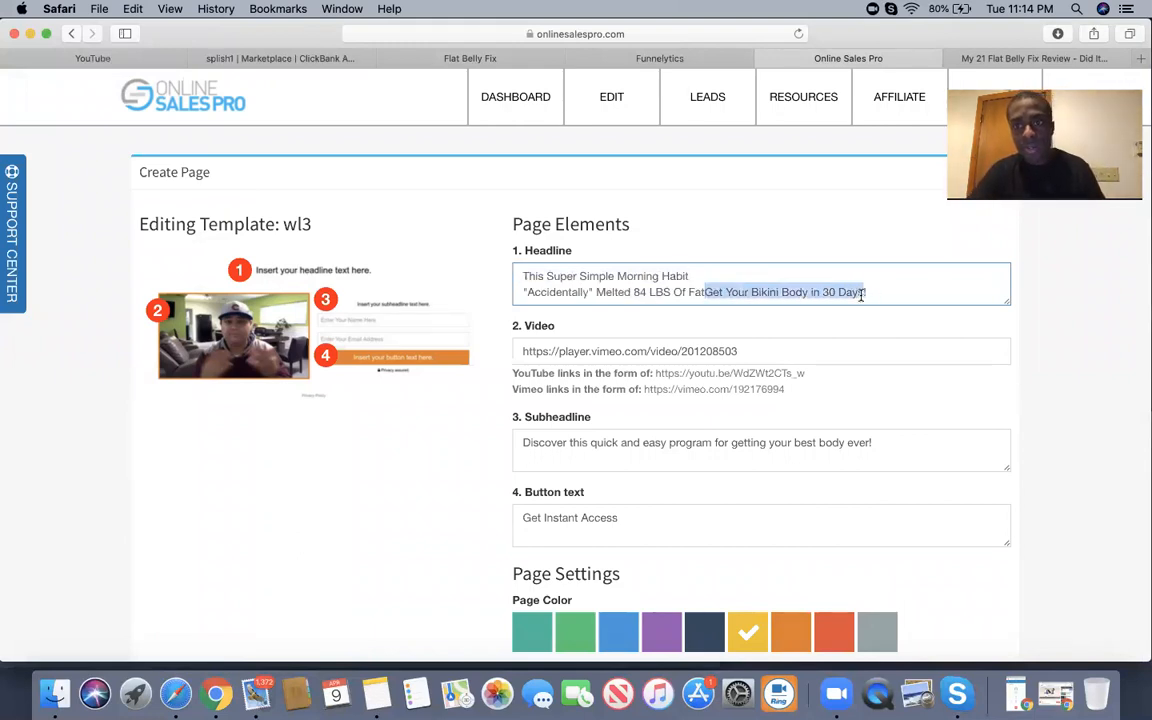
{"action": "key", "text": "BackSpace"}
{"action": "type", "text": "!"}
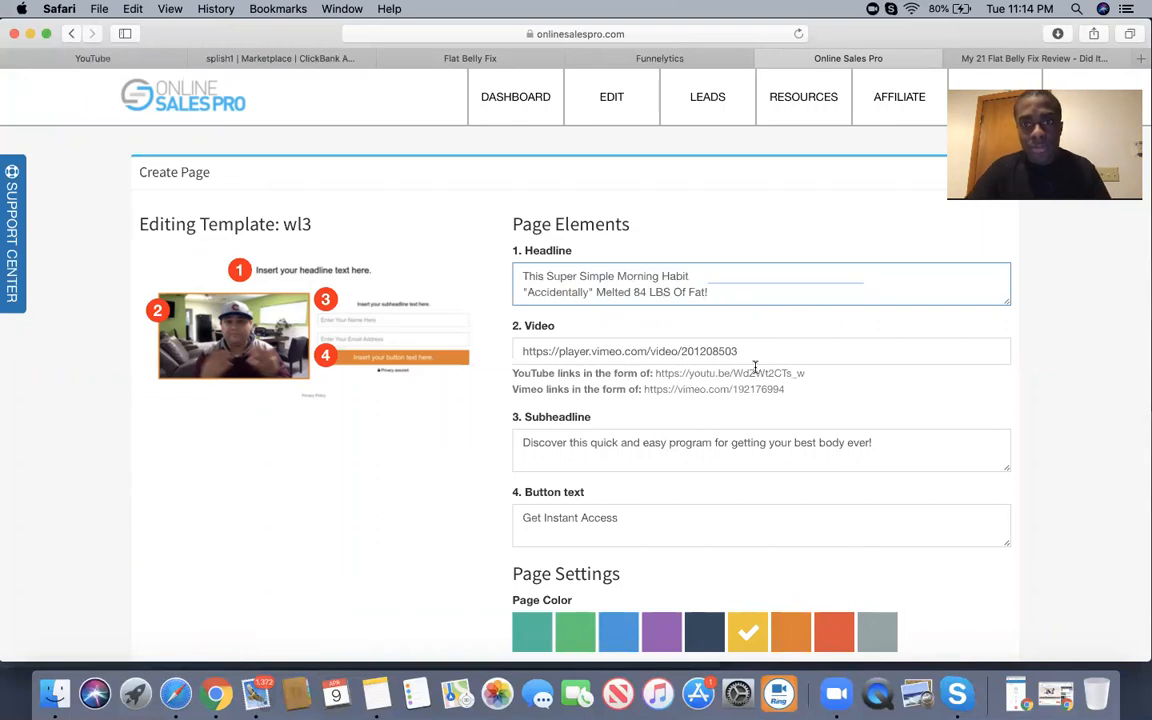
{"action": "left_click", "coordinate": [751, 321]}
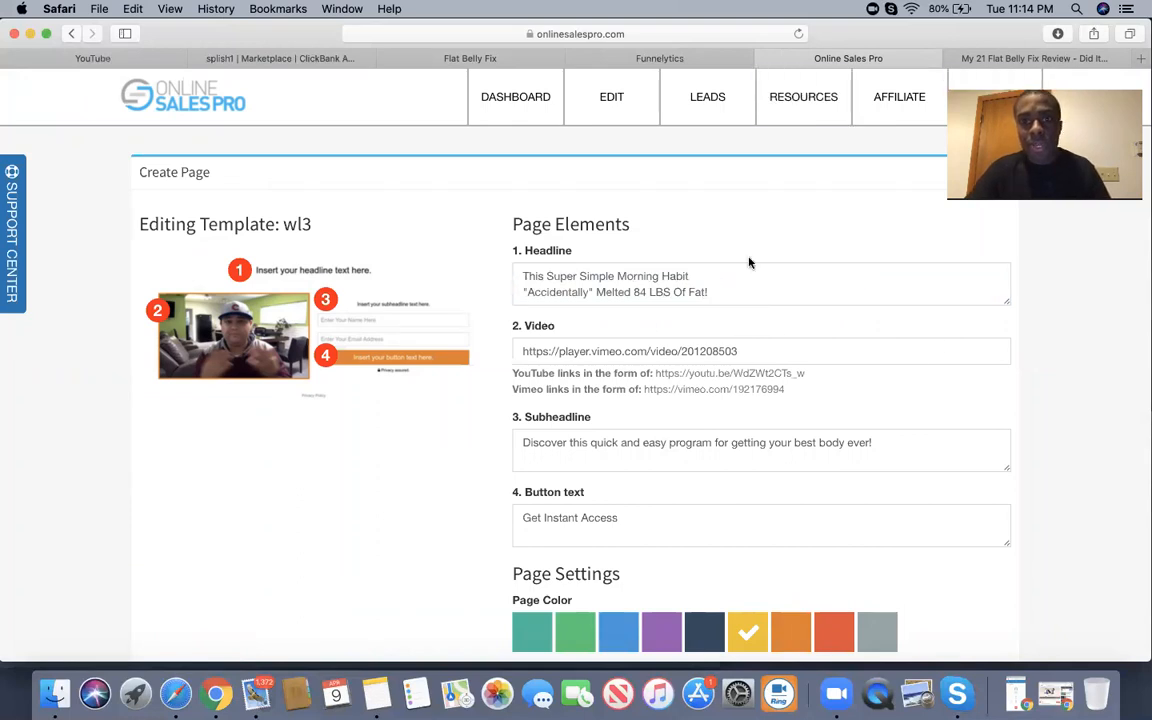
Replace the Vimeo link in the Video field with the YouTube review share link.
{"action": "left_click", "coordinate": [968, 58]}
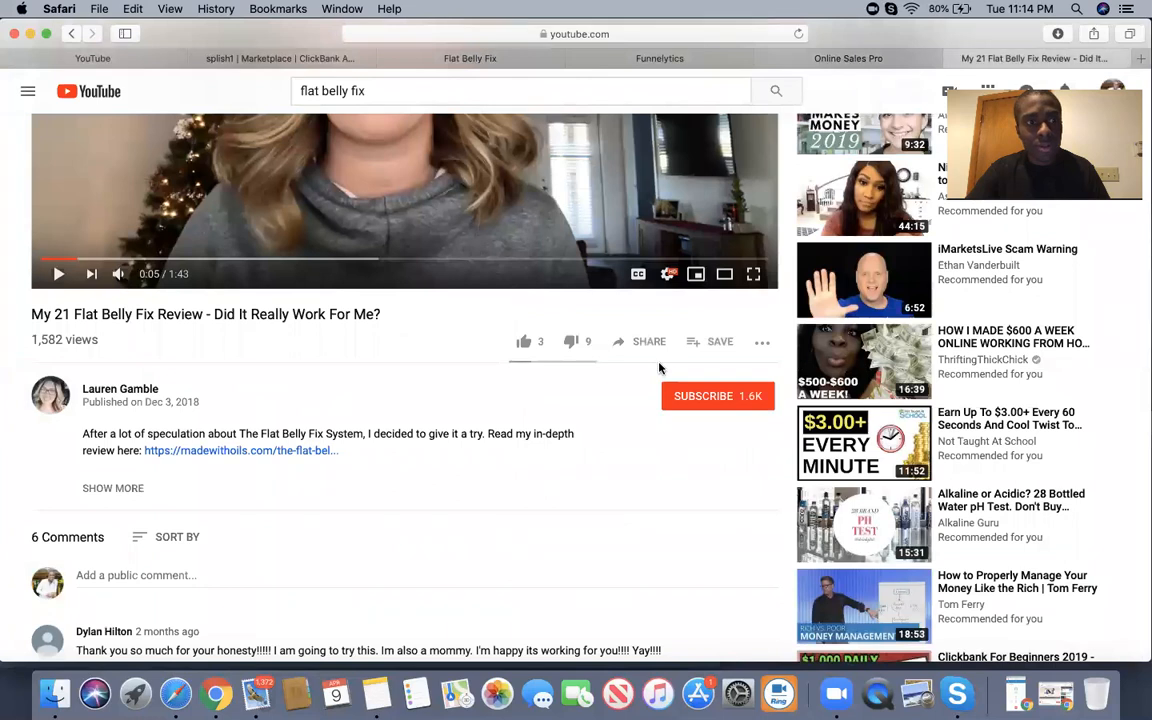
{"action": "left_click", "coordinate": [631, 347]}
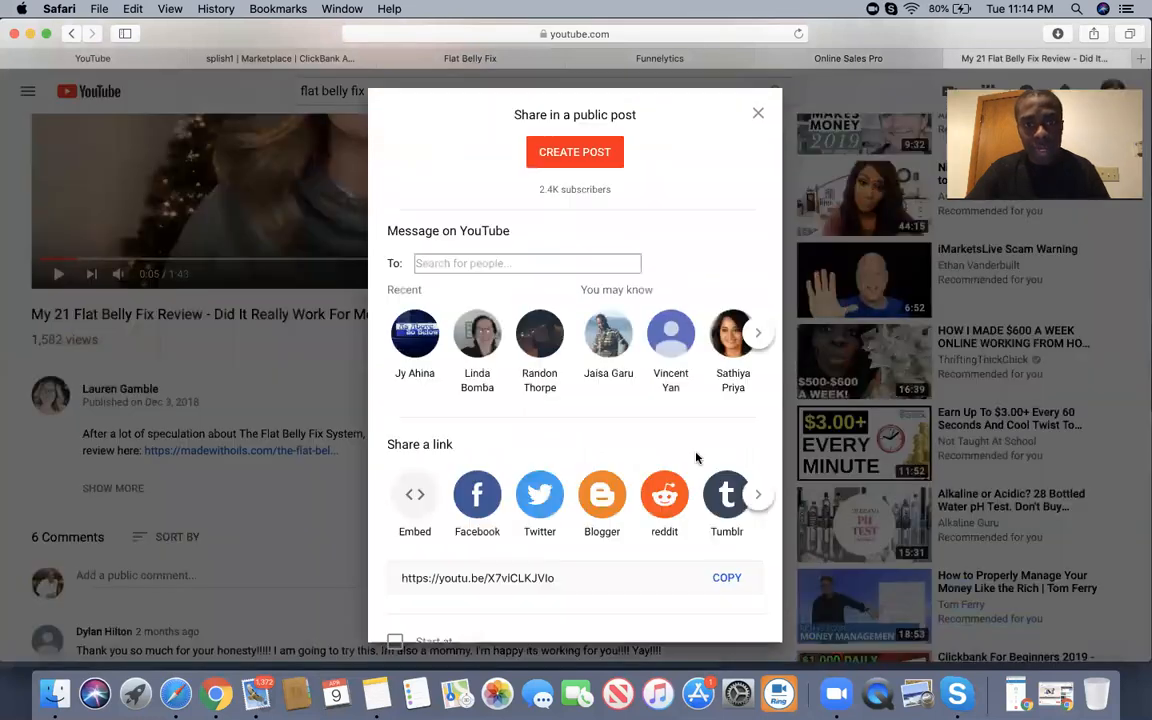
{"action": "left_click", "coordinate": [728, 579]}
{"action": "left_click", "coordinate": [873, 58]}
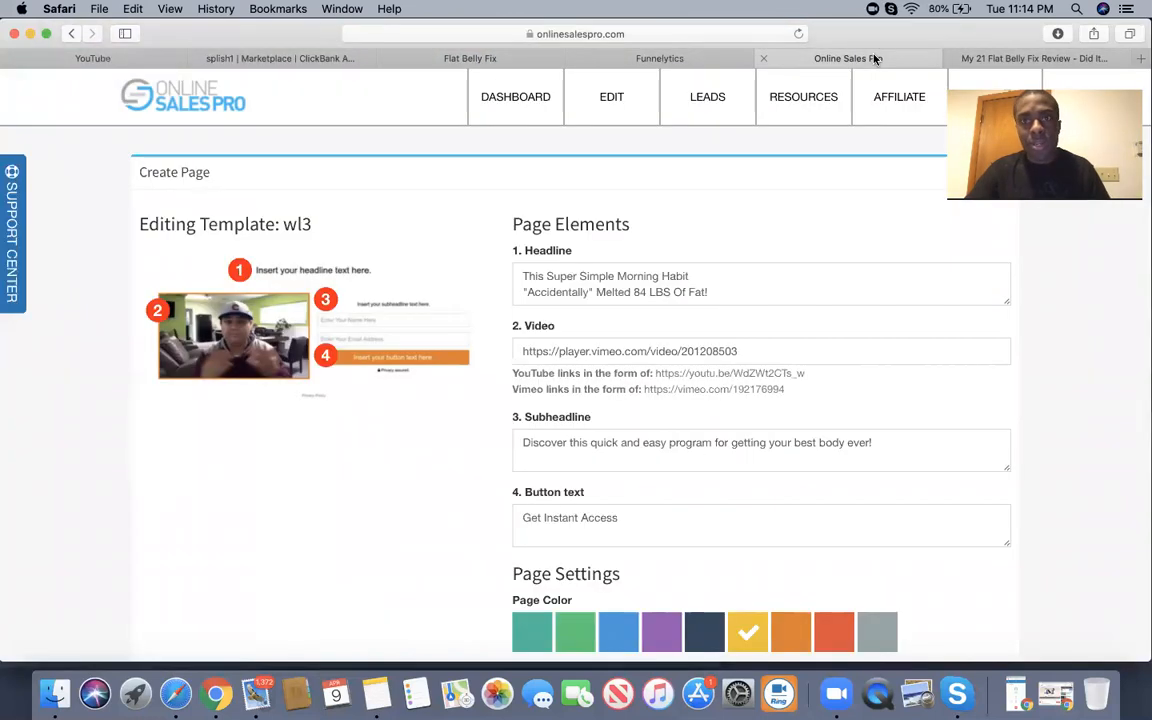
{"action": "left_click_drag", "start_coordinate": [760, 350], "coordinate": [501, 352]}
{"action": "key", "text": "super+v"}
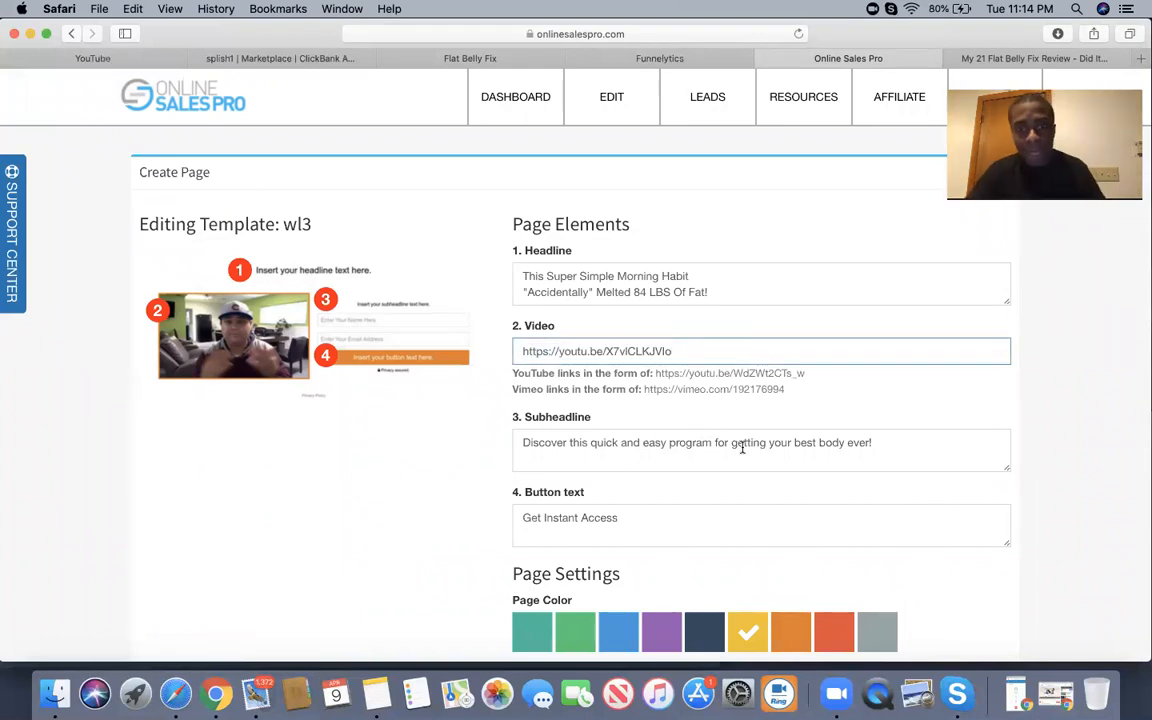
Keep the button text 'Get Instant Access' and set the page colour to red.
{"action": "scroll", "coordinate": [702, 466], "scroll_direction": "down", "scroll_amount": 2}
{"action": "scroll", "coordinate": [702, 468], "scroll_direction": "down", "scroll_amount": 1}
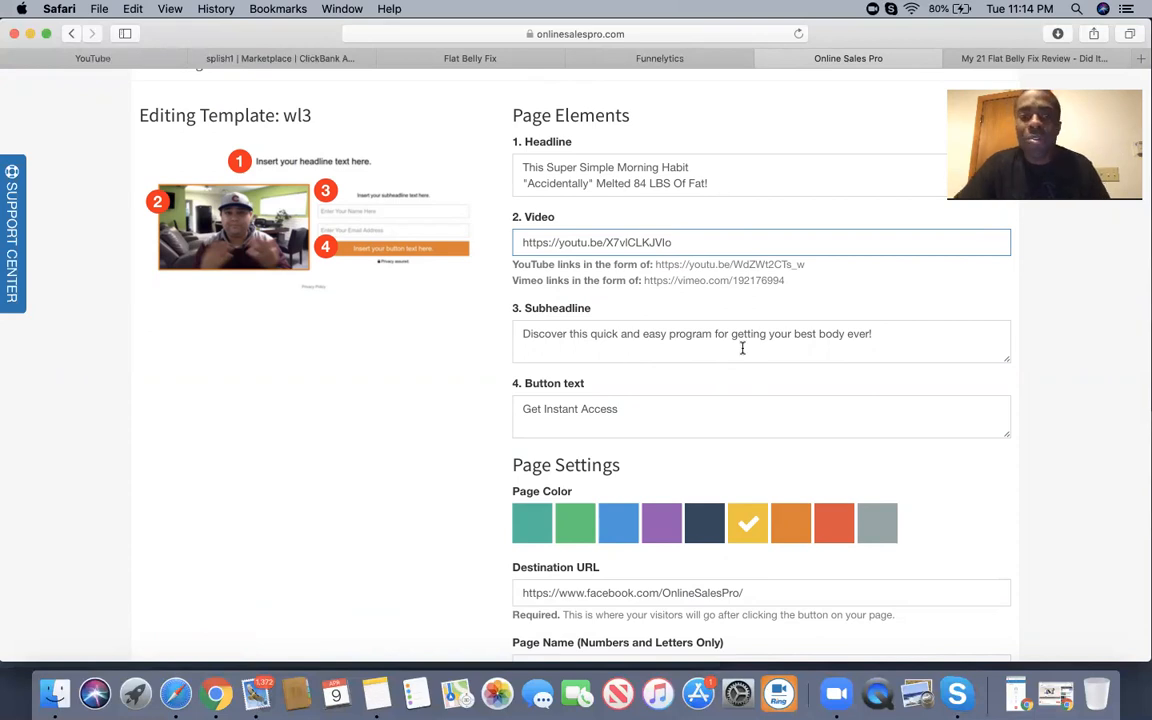
{"action": "left_click_drag", "start_coordinate": [615, 410], "coordinate": [499, 412]}
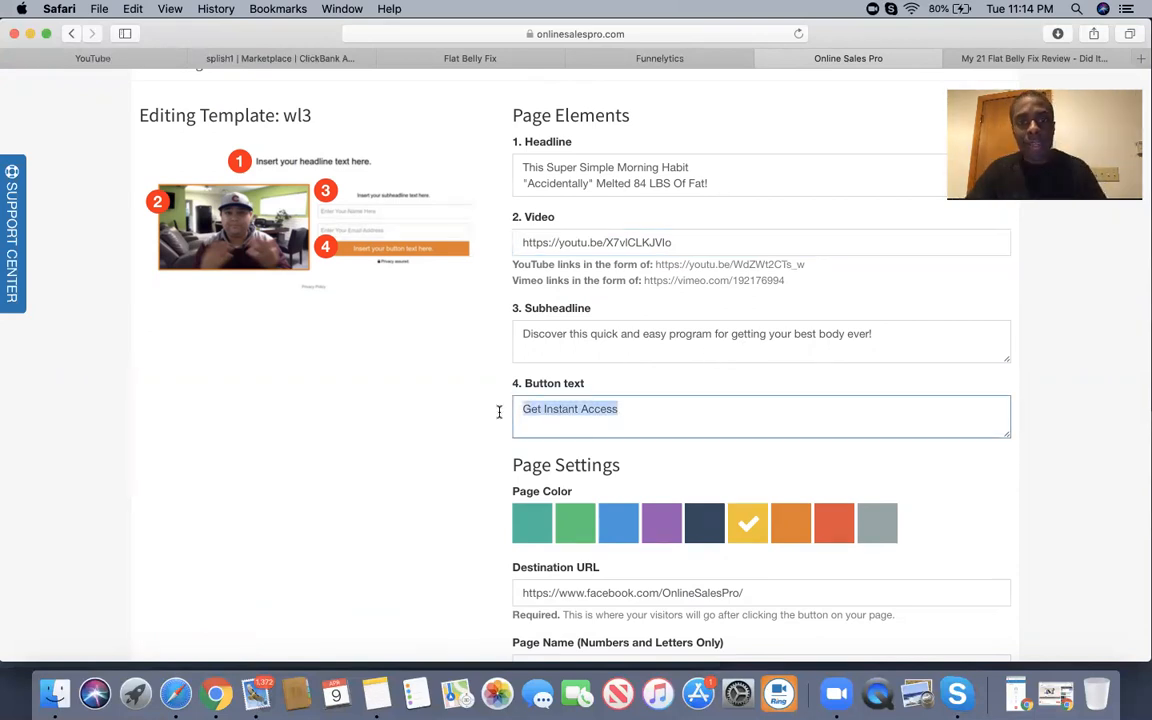
{"action": "left_click", "coordinate": [633, 410]}
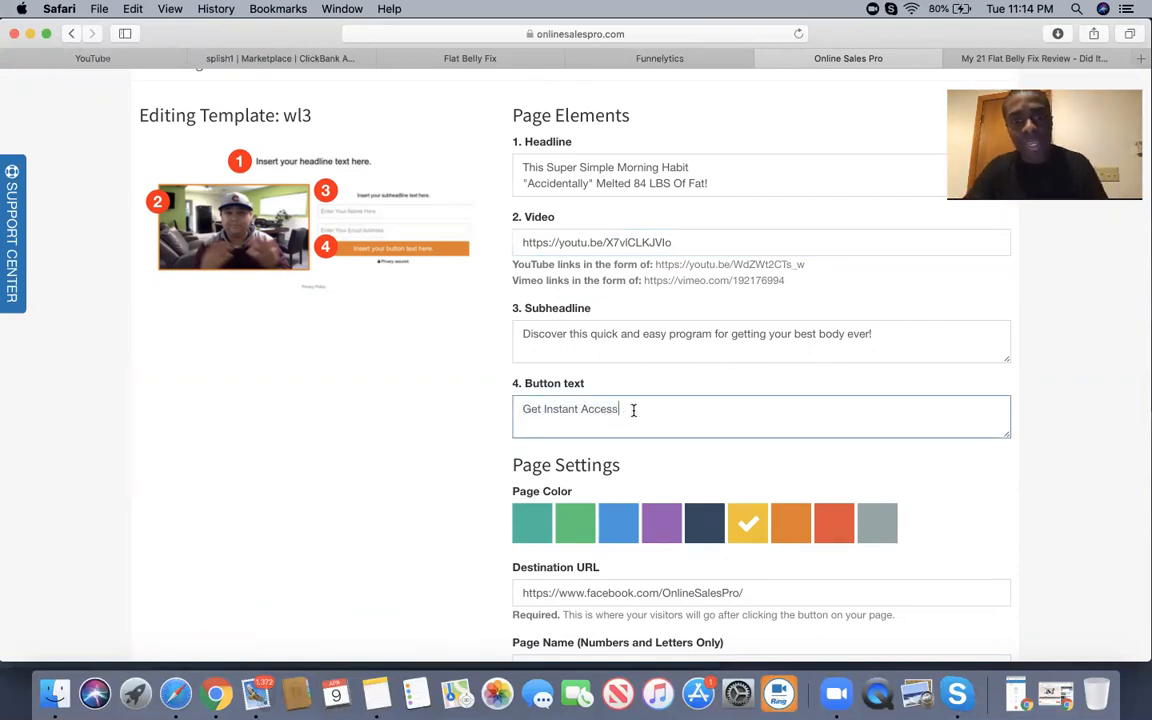
{"action": "scroll", "coordinate": [633, 410], "scroll_direction": "down", "scroll_amount": 3}
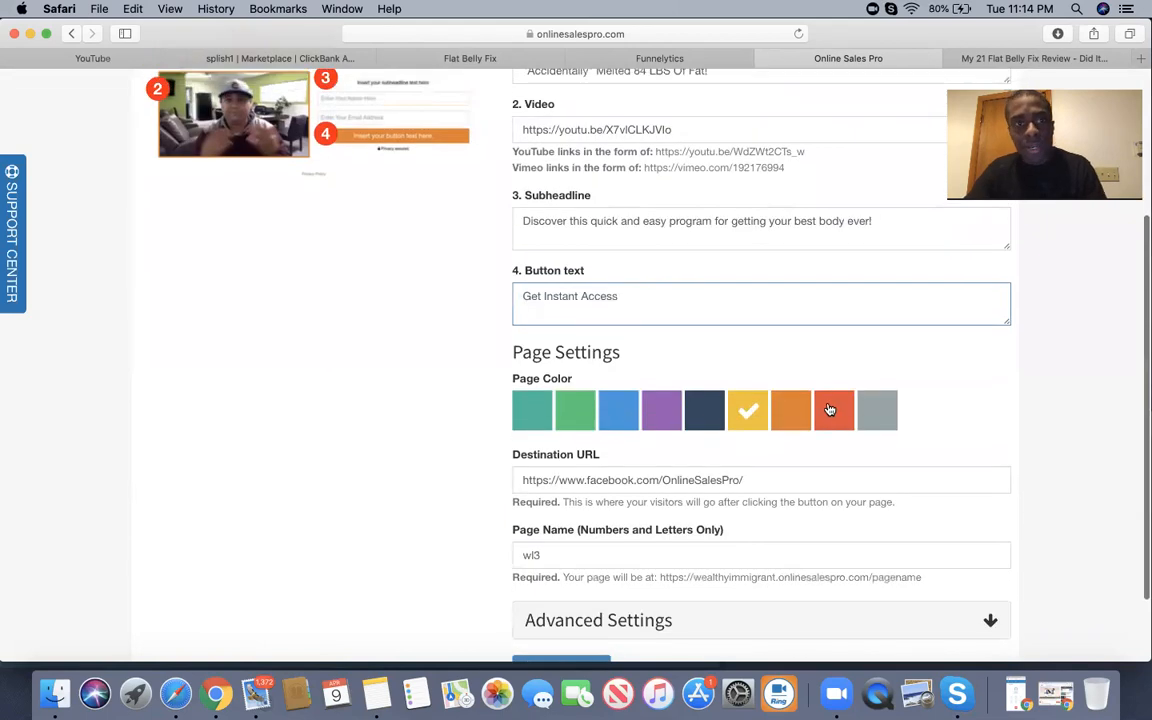
{"action": "left_click", "coordinate": [830, 410]}
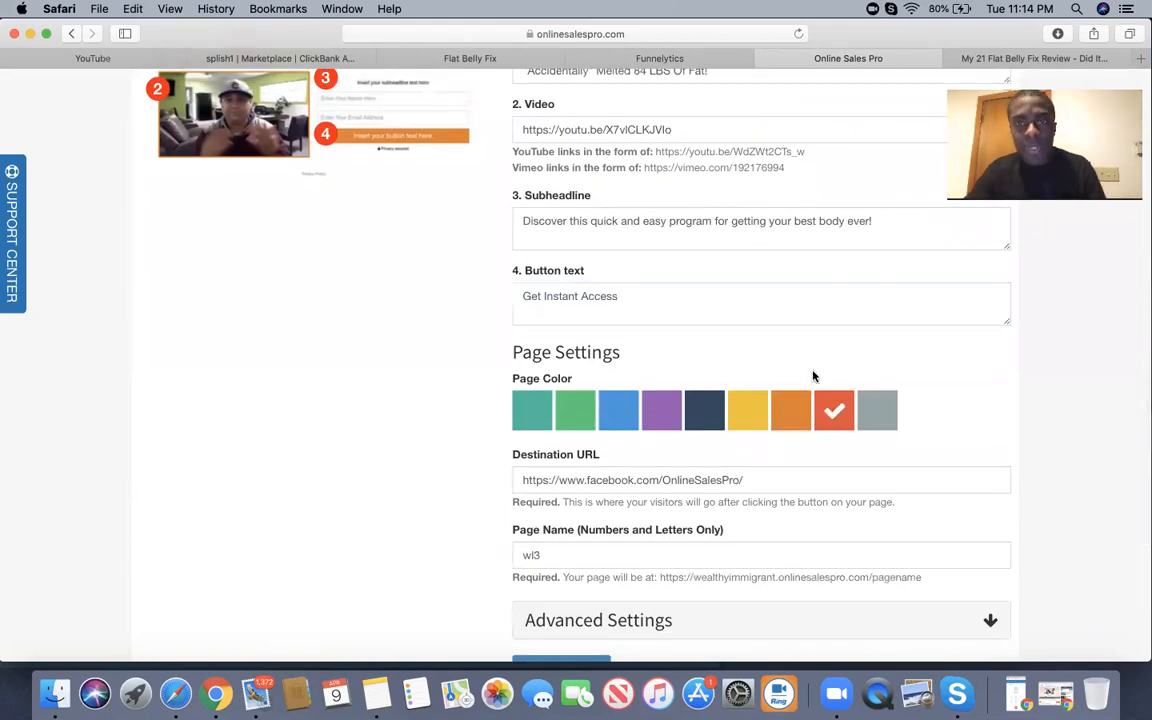
{"action": "left_click", "coordinate": [446, 60]}
Generate a Flat Belly Fix HopLink with a tracking ID, copy it, and close the generator.
{"action": "left_click", "coordinate": [294, 64]}
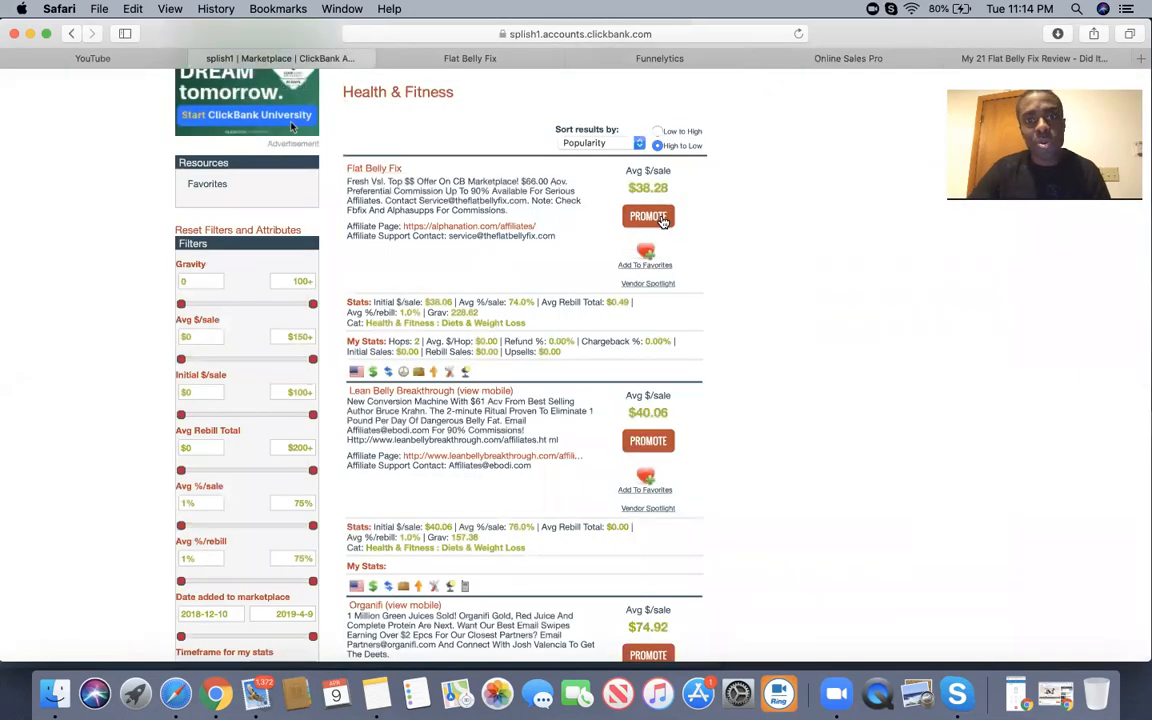
{"action": "left_click", "coordinate": [660, 218]}
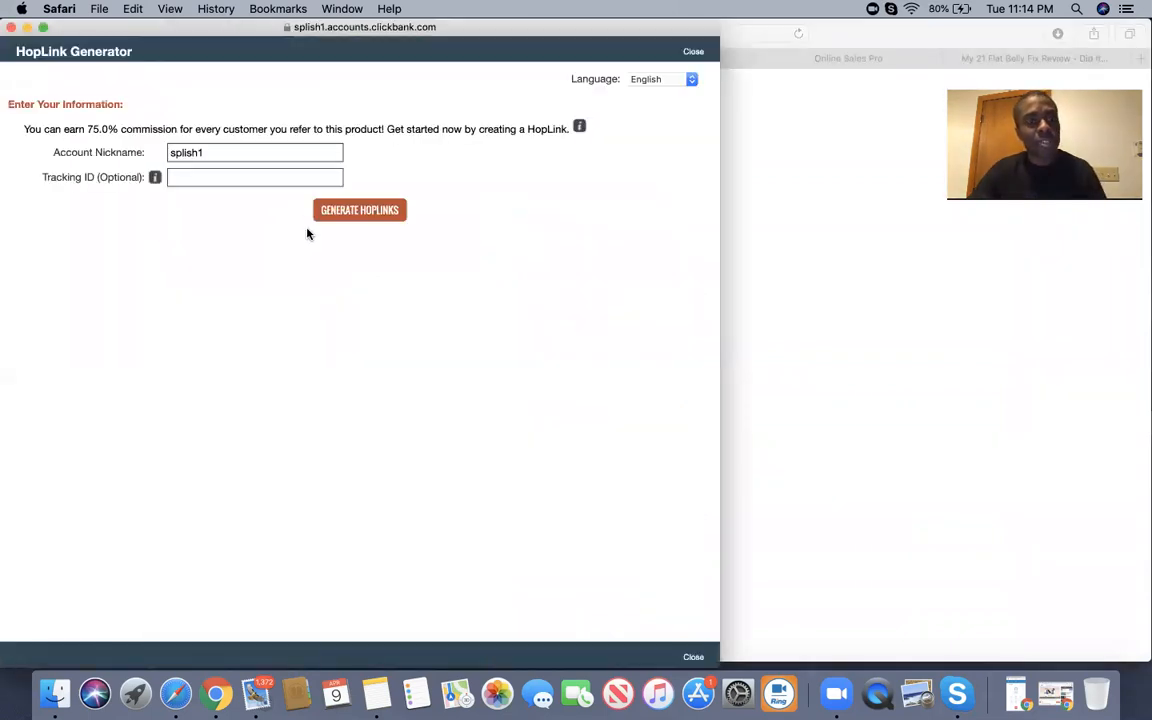
{"action": "left_click", "coordinate": [222, 176]}
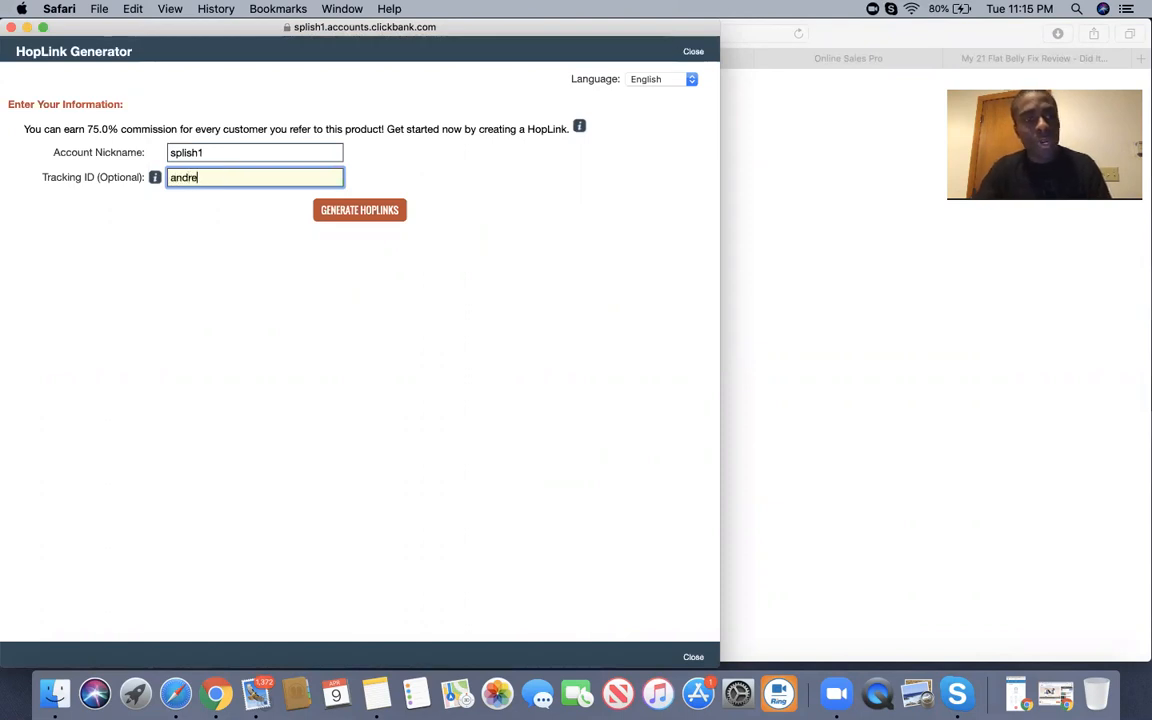
{"action": "left_click", "coordinate": [344, 209]}
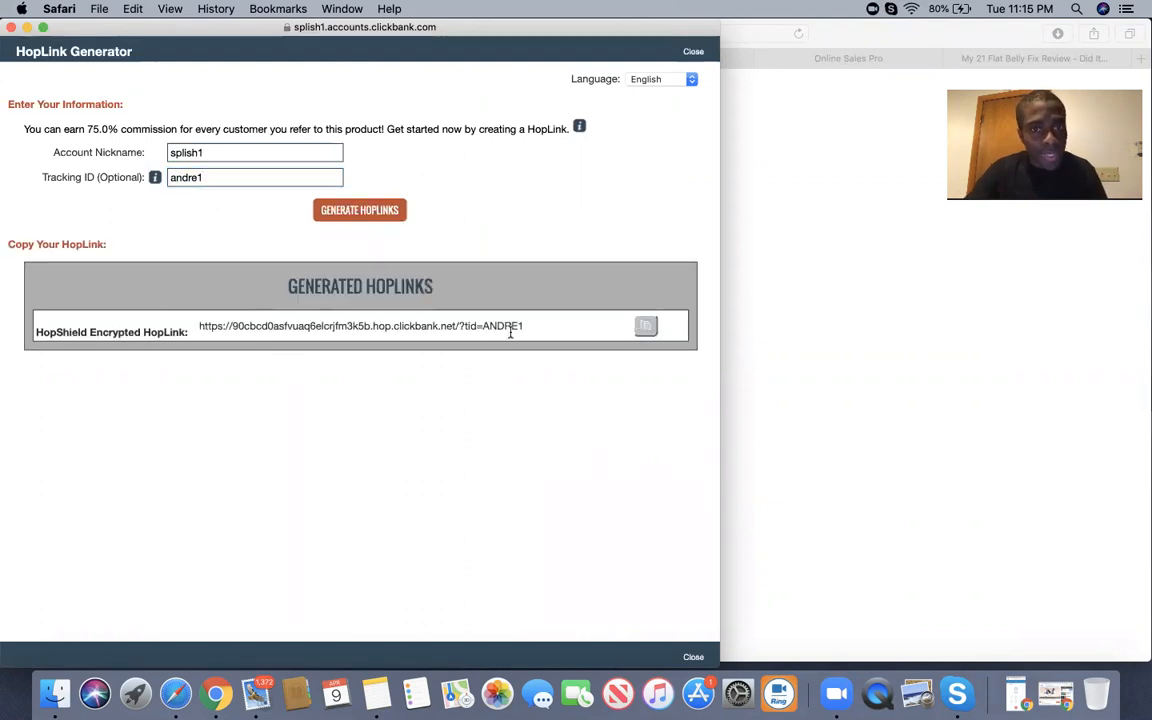
{"action": "left_click_drag", "start_coordinate": [530, 324], "coordinate": [199, 324]}
{"action": "key", "text": "super+c"}
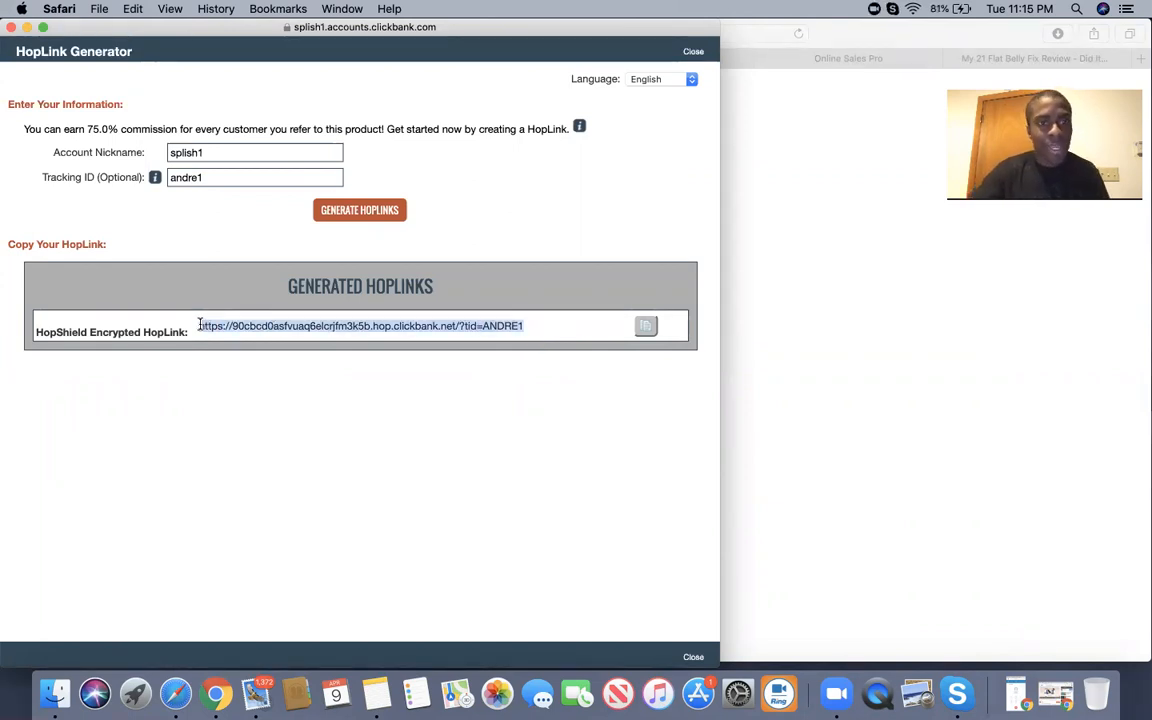
{"action": "left_click", "coordinate": [918, 138]}
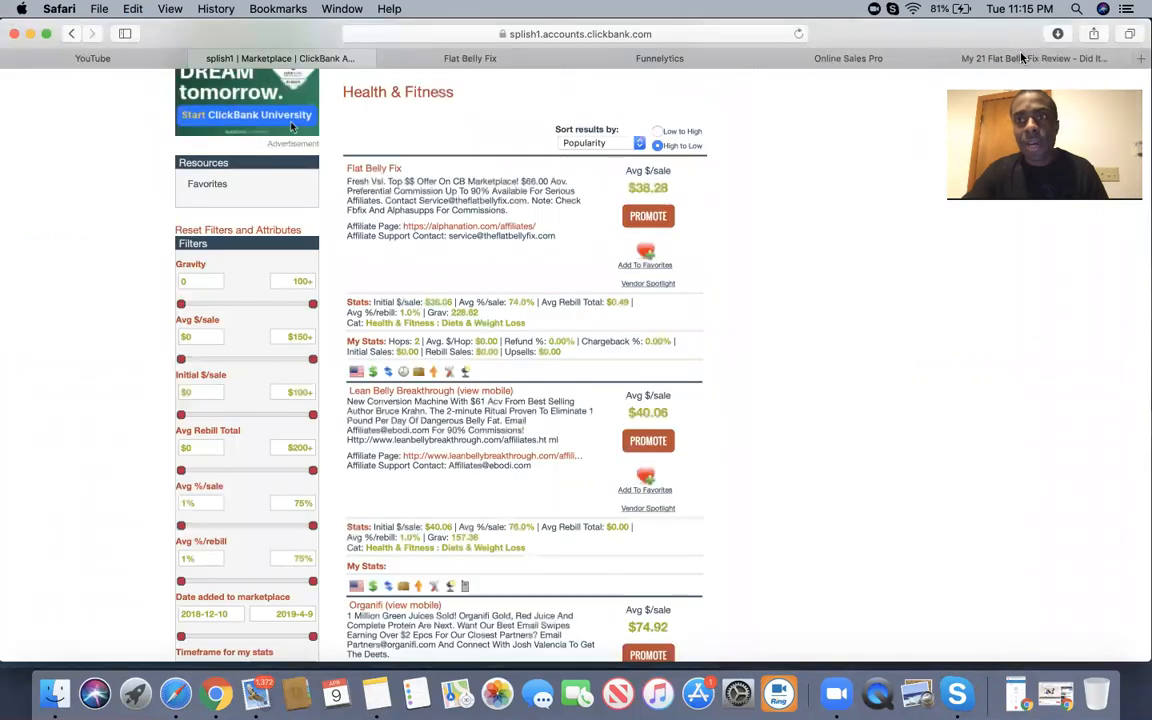
Paste the ClickBank HopLink into the page's Destination URL.
{"action": "left_click", "coordinate": [880, 57]}
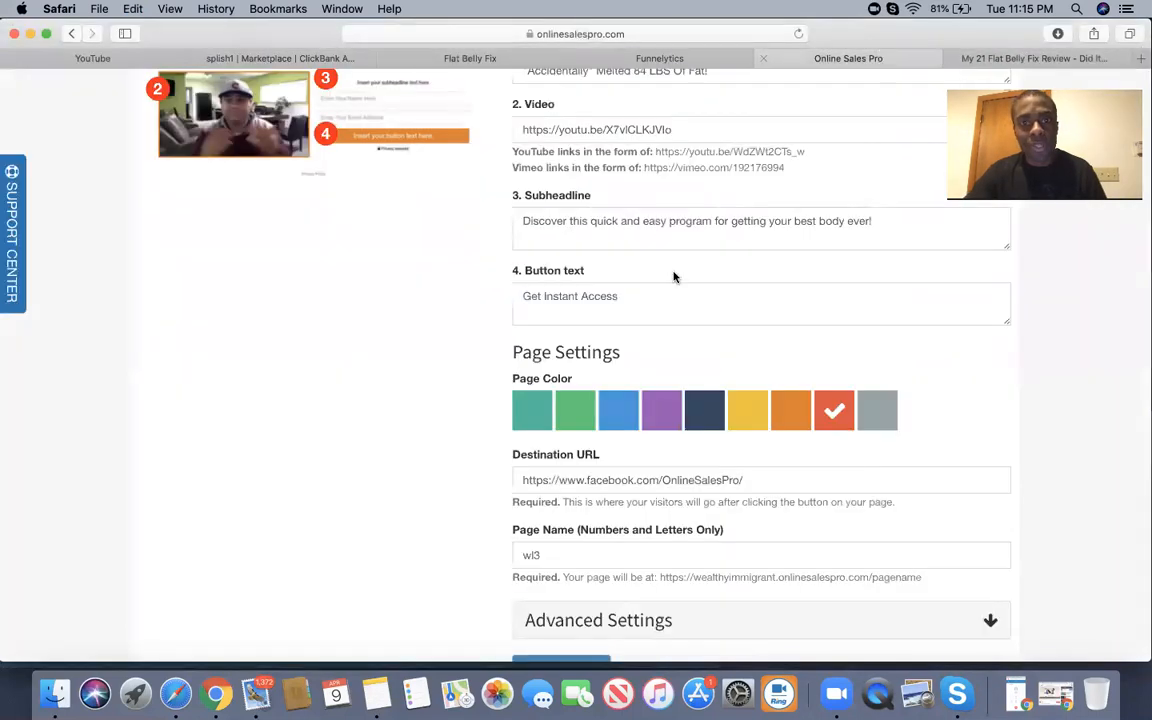
{"action": "left_click_drag", "start_coordinate": [740, 480], "coordinate": [562, 467]}
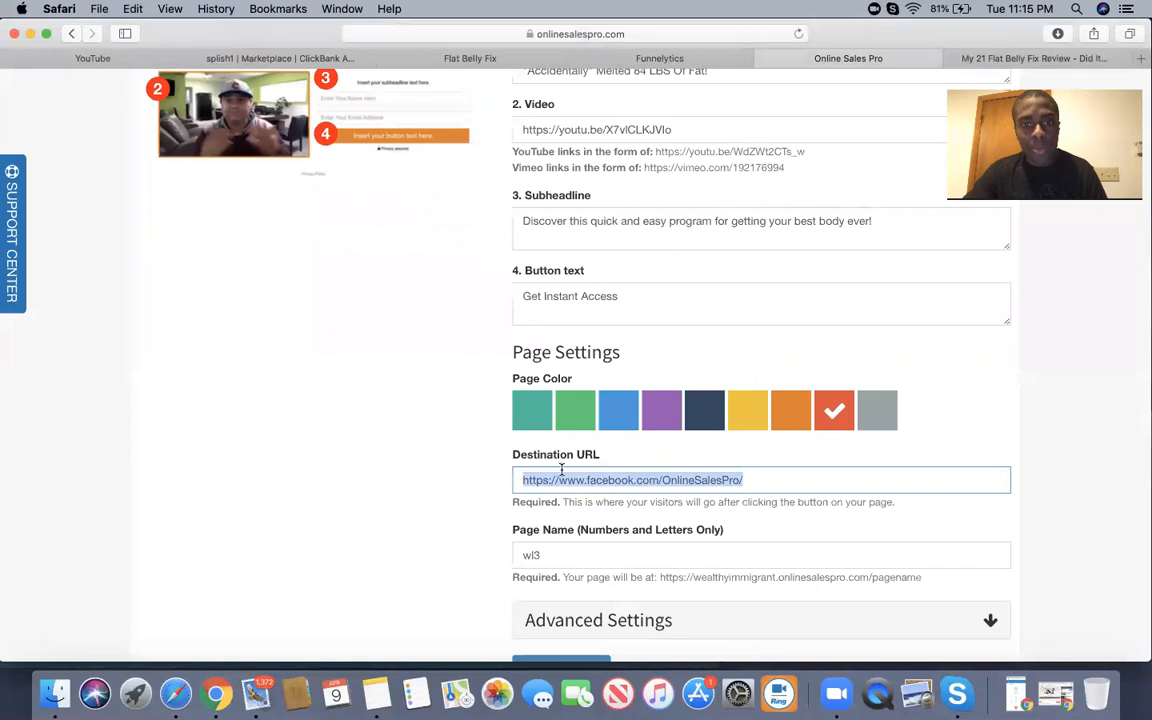
{"action": "key", "text": "super+v"}
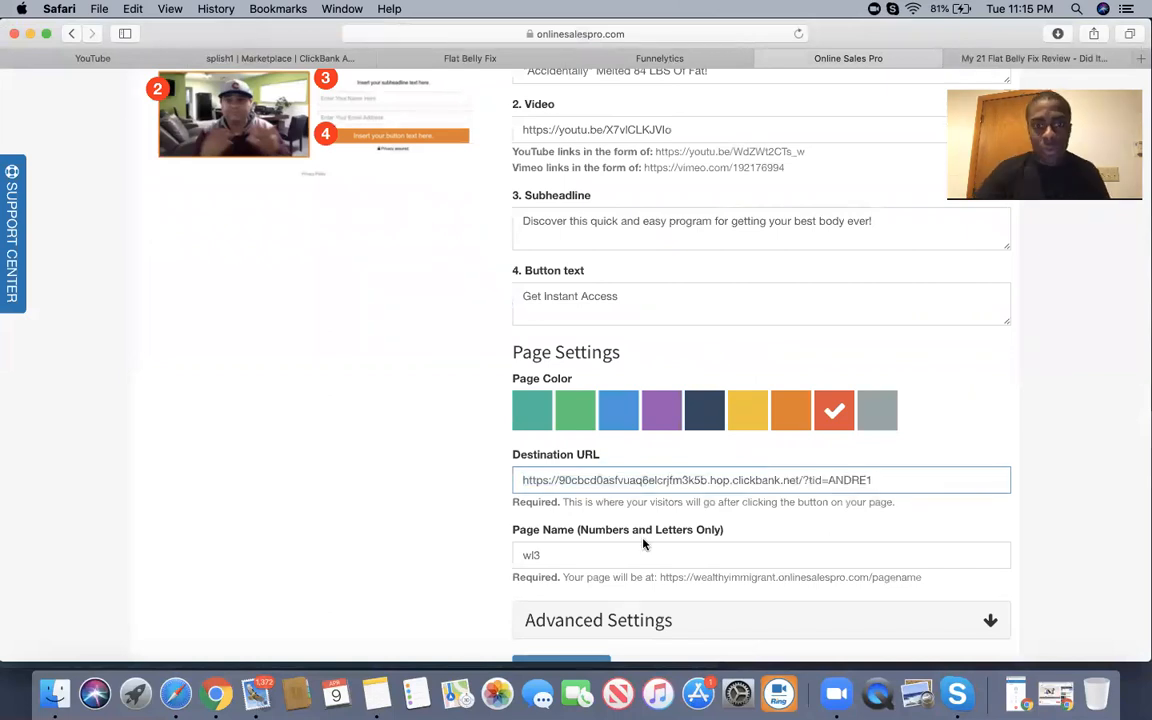
Rename the page from wl3 to weightloss and expand Advanced Settings.
{"action": "left_click_drag", "start_coordinate": [566, 555], "coordinate": [484, 549]}
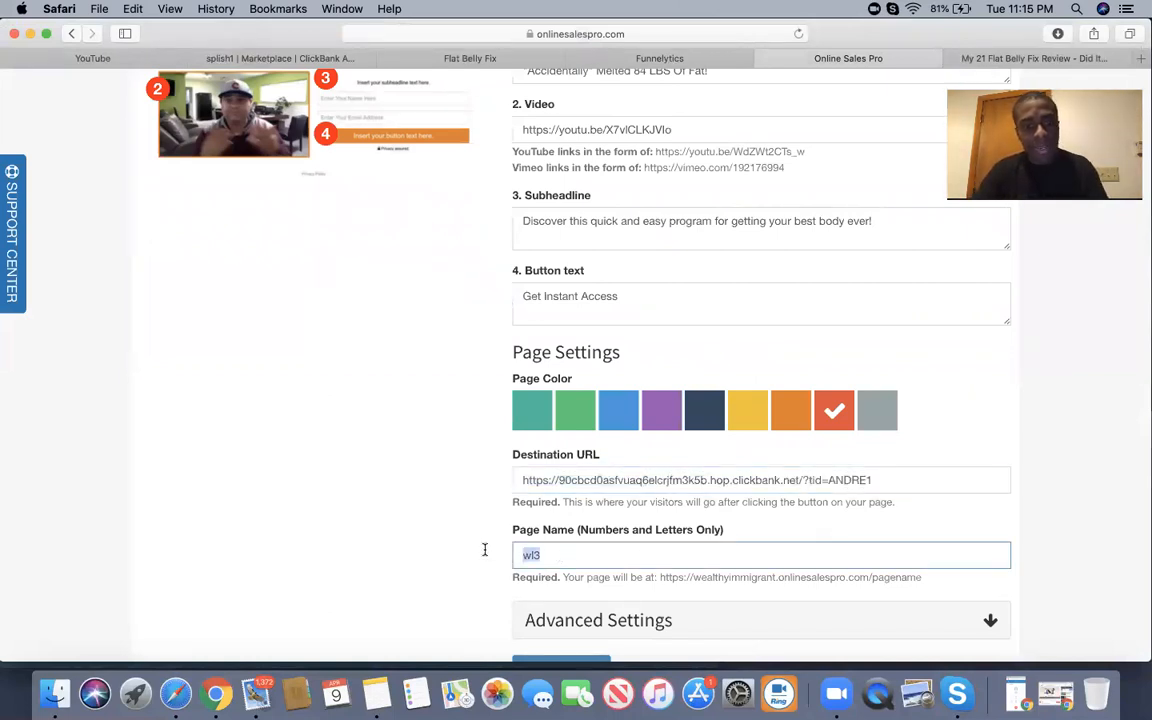
{"action": "type", "text": "weightlost"}
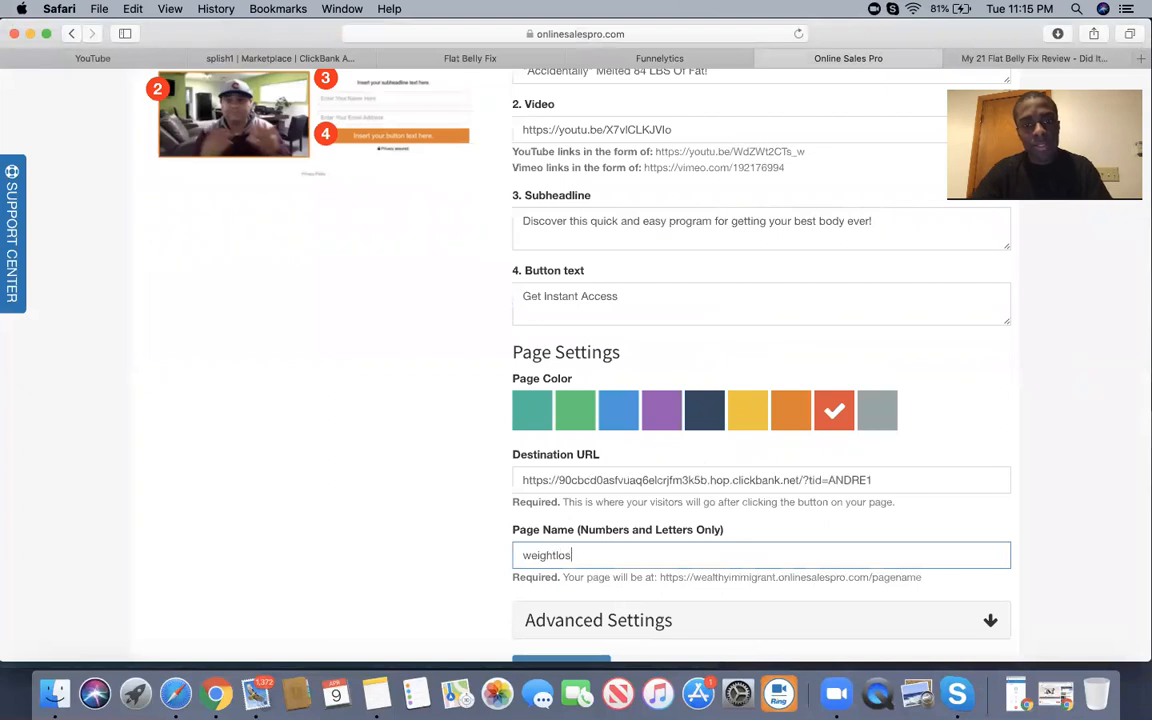
{"action": "key", "text": "BackSpace"}
{"action": "type", "text": "s"}
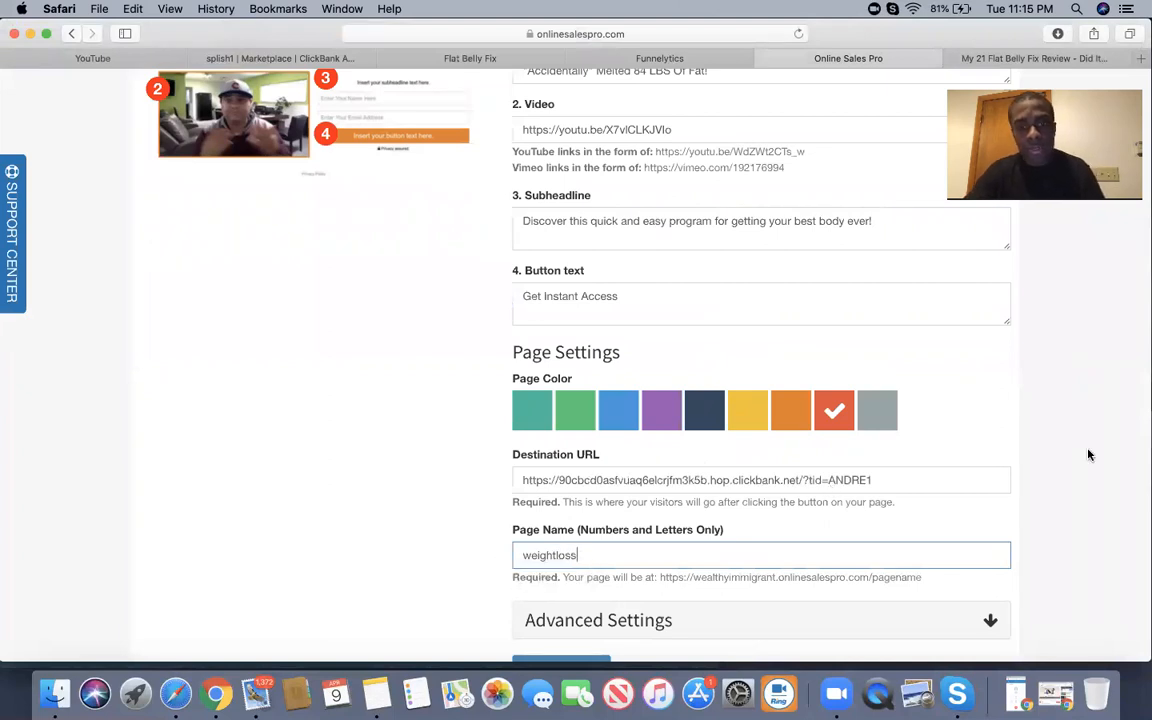
{"action": "scroll", "coordinate": [1088, 453], "scroll_direction": "down", "scroll_amount": 3}
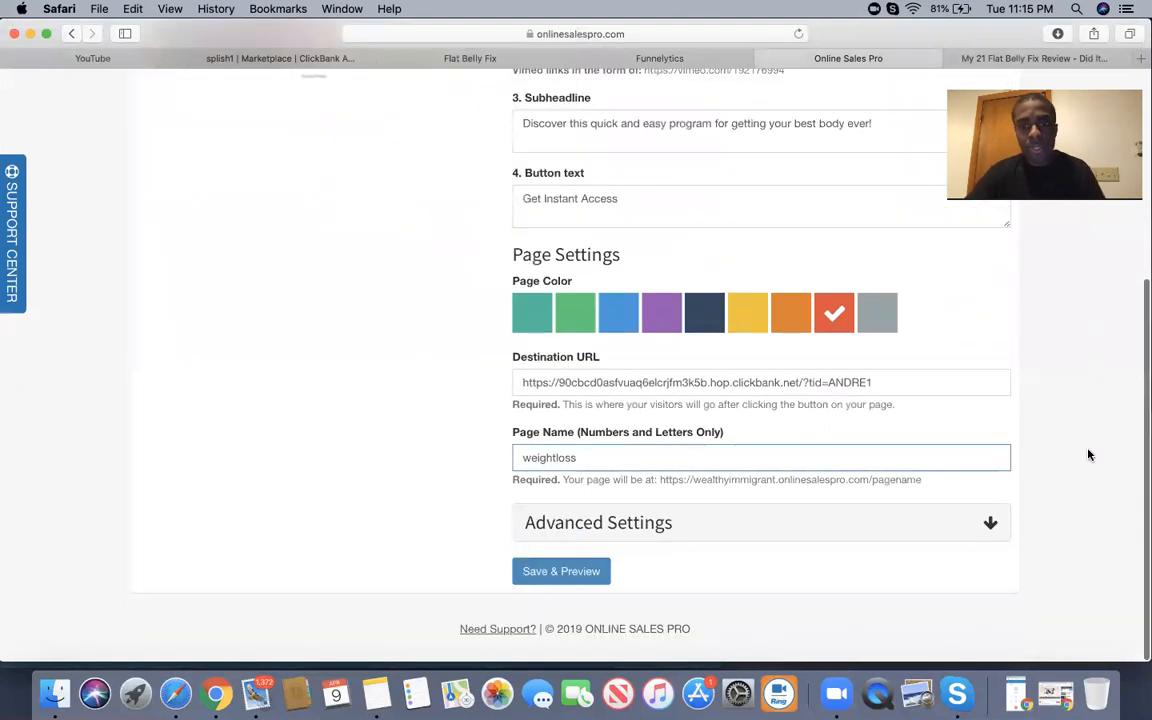
{"action": "left_click", "coordinate": [903, 525]}
{"action": "scroll", "coordinate": [900, 522], "scroll_direction": "down", "scroll_amount": 3}
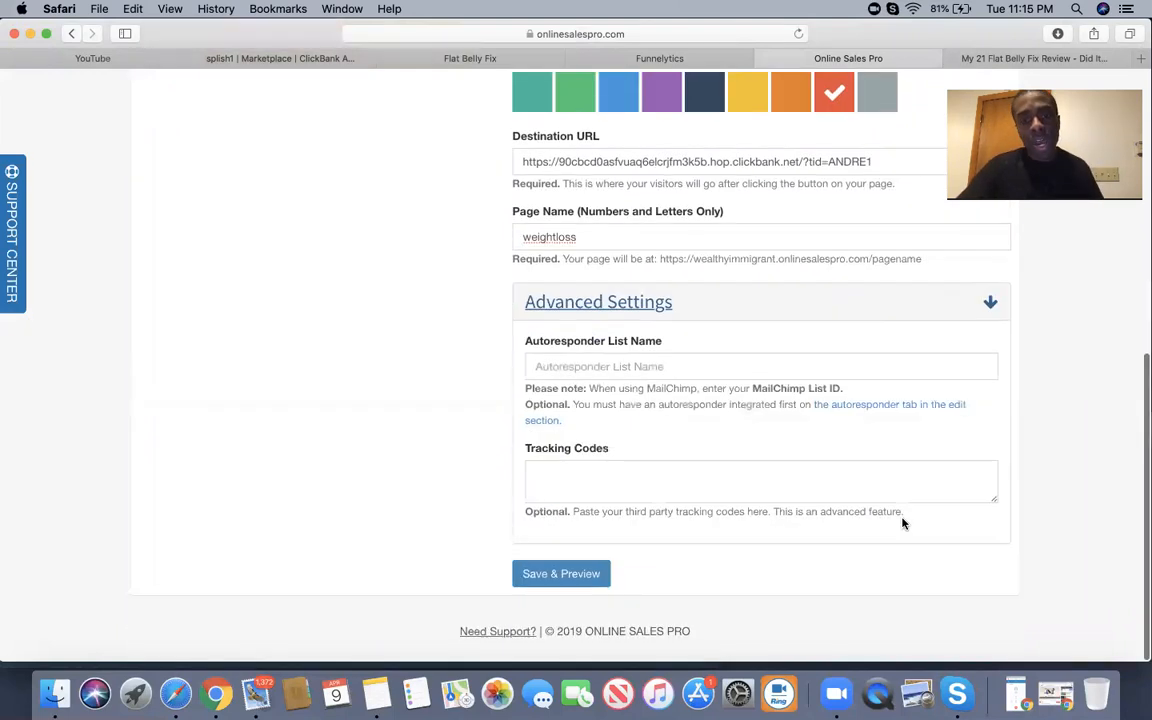
{"action": "left_click", "coordinate": [643, 366]}
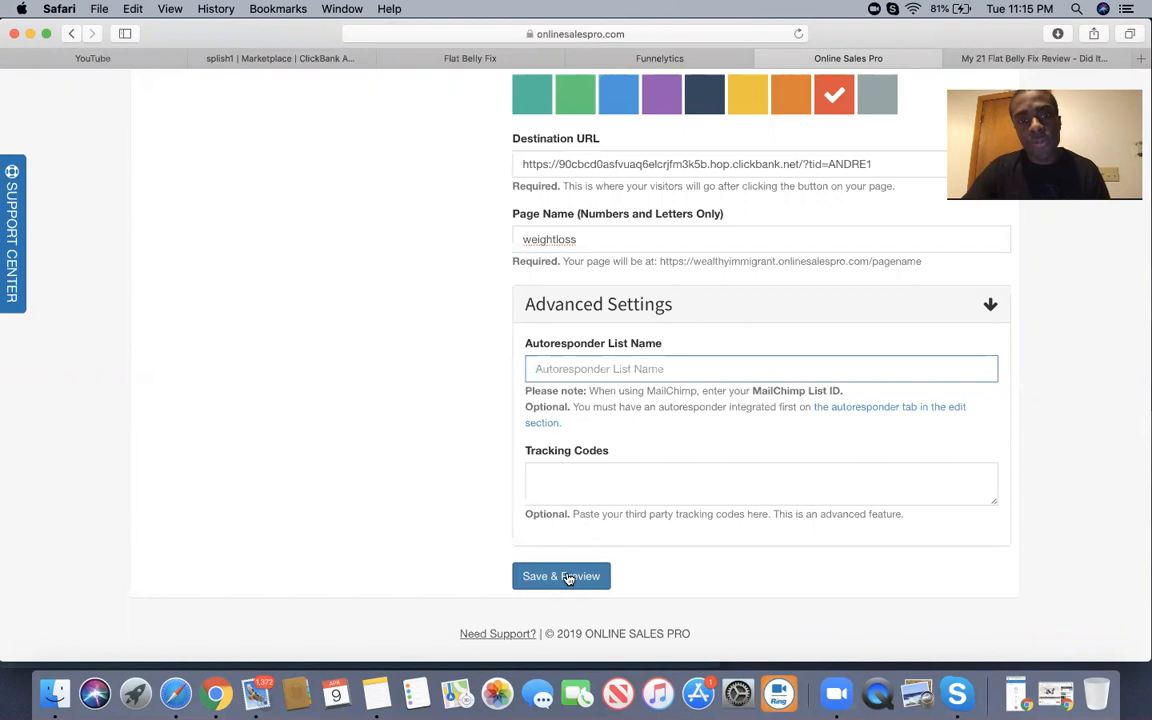
Save and preview the page, renaming it 'weight' after the duplicate-name error.
{"action": "left_click", "coordinate": [567, 578]}
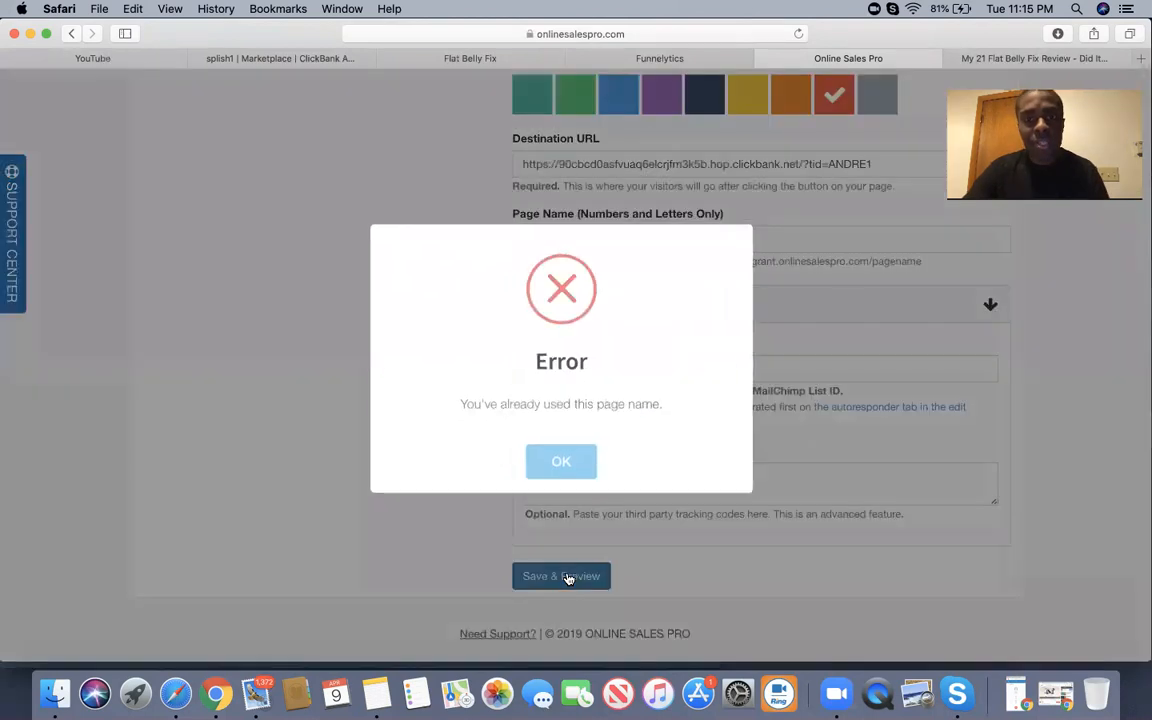
{"action": "left_click", "coordinate": [556, 460]}
{"action": "left_click_drag", "start_coordinate": [584, 240], "coordinate": [520, 239]}
{"action": "type", "text": "weight"}
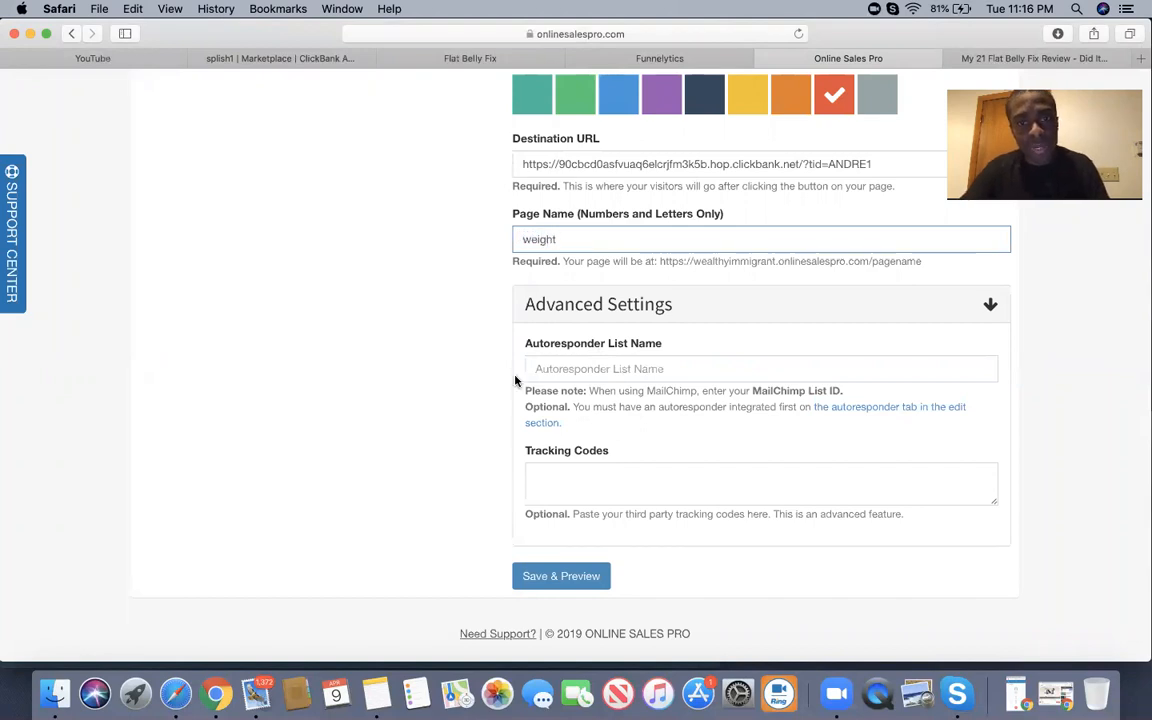
{"action": "left_click", "coordinate": [553, 576]}
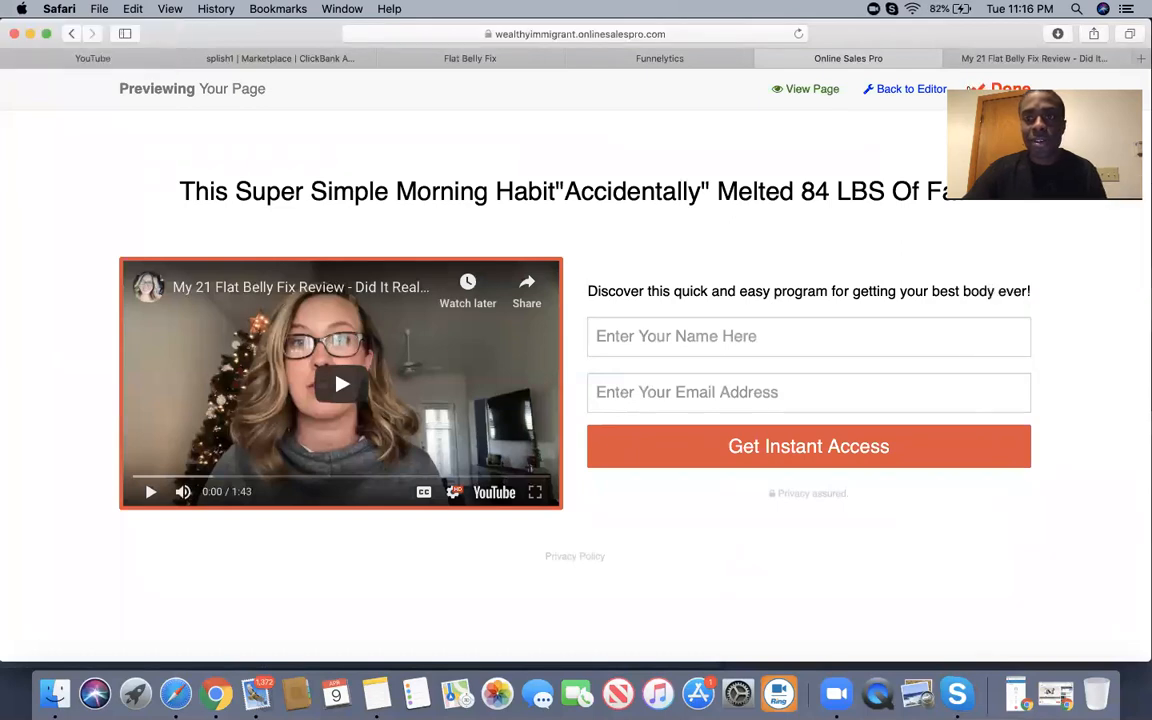
Close the preview and select the /weight page's URL in the My Pages list.
{"action": "left_click", "coordinate": [974, 90]}
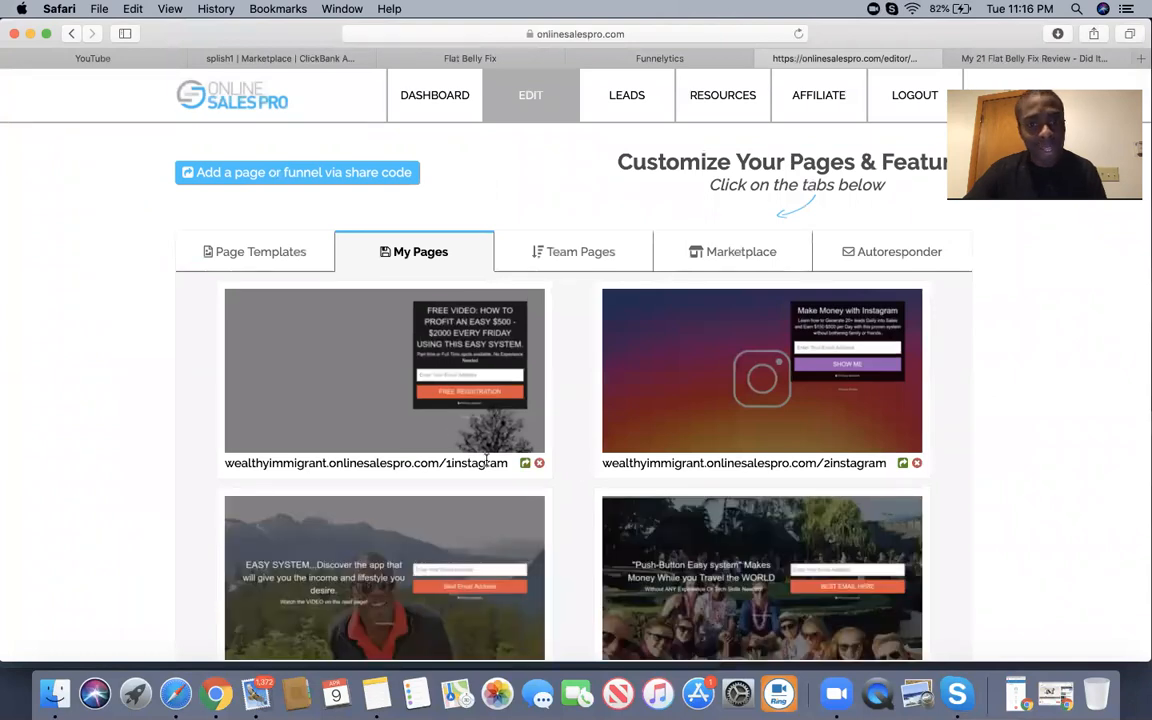
{"action": "scroll", "coordinate": [470, 446], "scroll_direction": "down", "scroll_amount": 10}
{"action": "scroll", "coordinate": [486, 460], "scroll_direction": "down", "scroll_amount": 20}
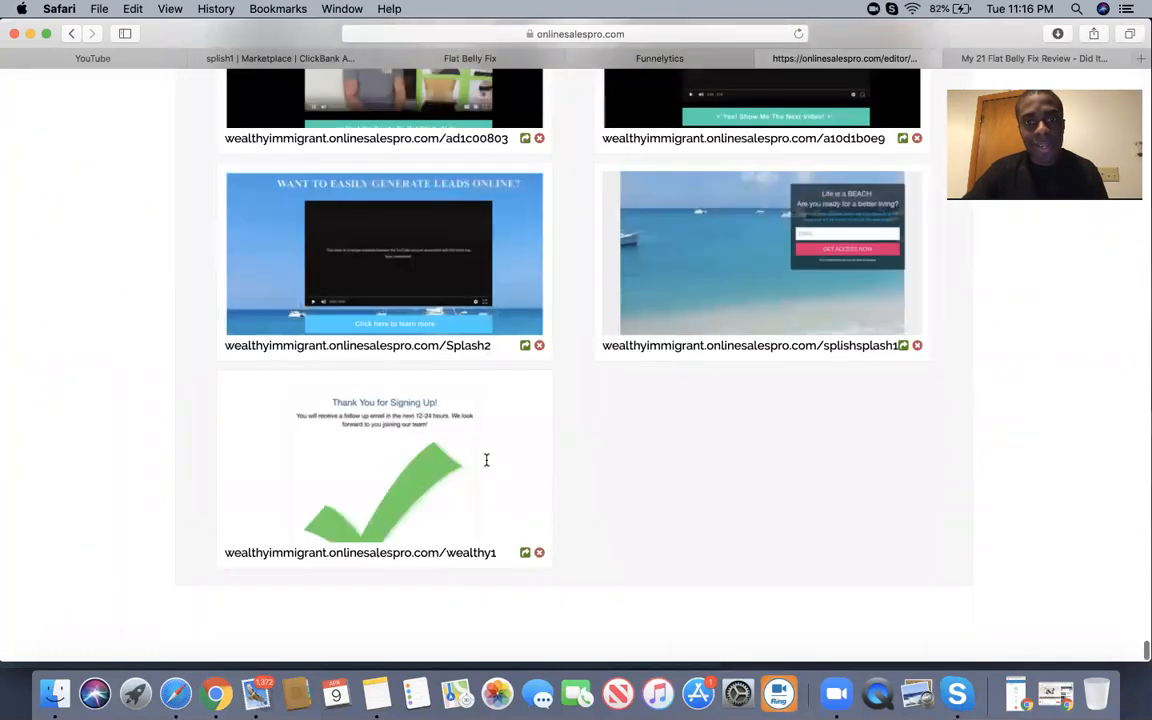
{"action": "scroll", "coordinate": [487, 465], "scroll_direction": "up", "scroll_amount": 3}
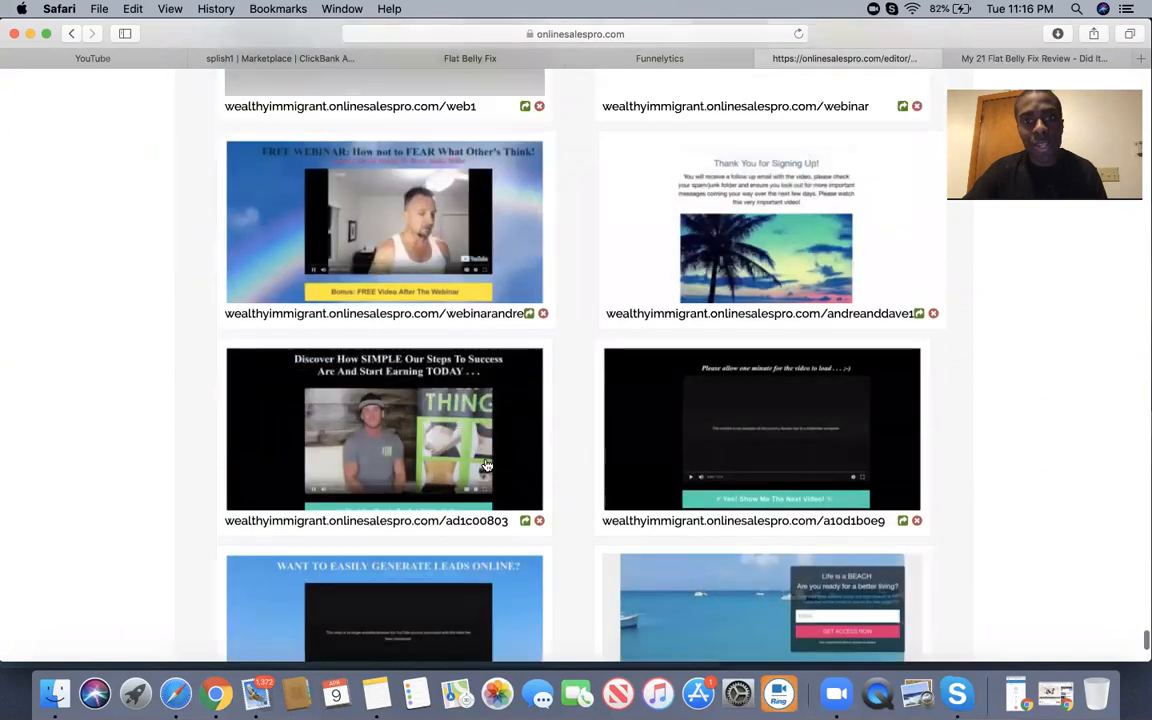
{"action": "scroll", "coordinate": [486, 464], "scroll_direction": "up", "scroll_amount": 3}
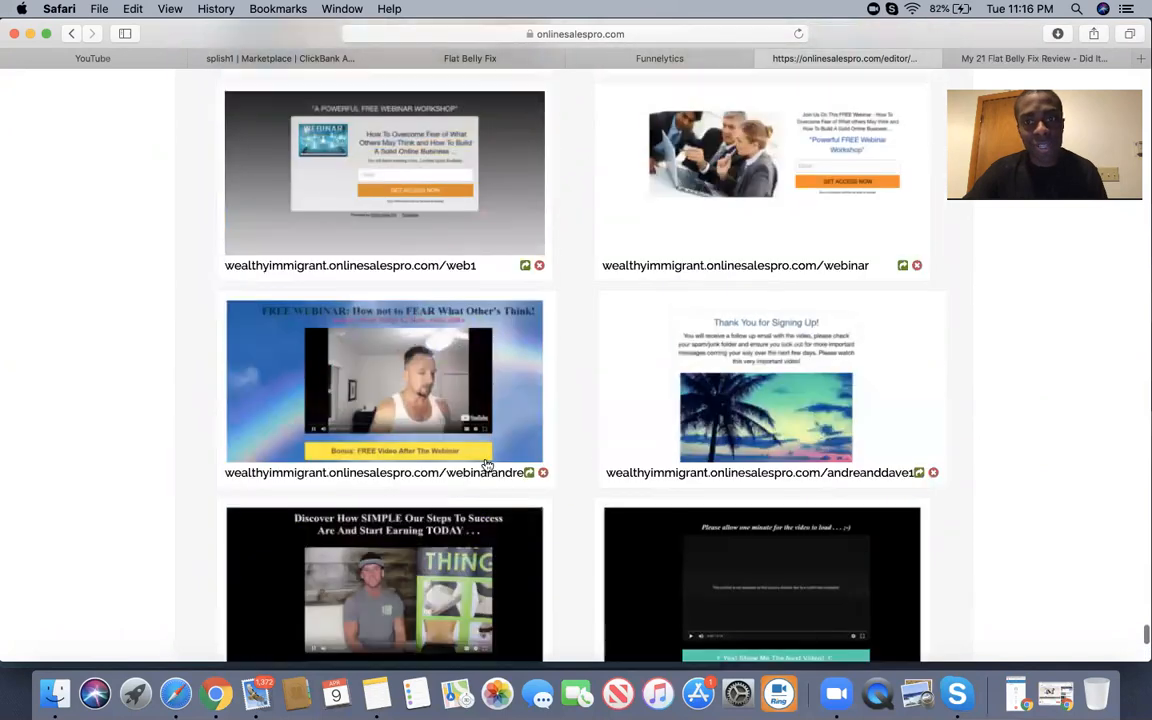
{"action": "scroll", "coordinate": [487, 465], "scroll_direction": "up", "scroll_amount": 2}
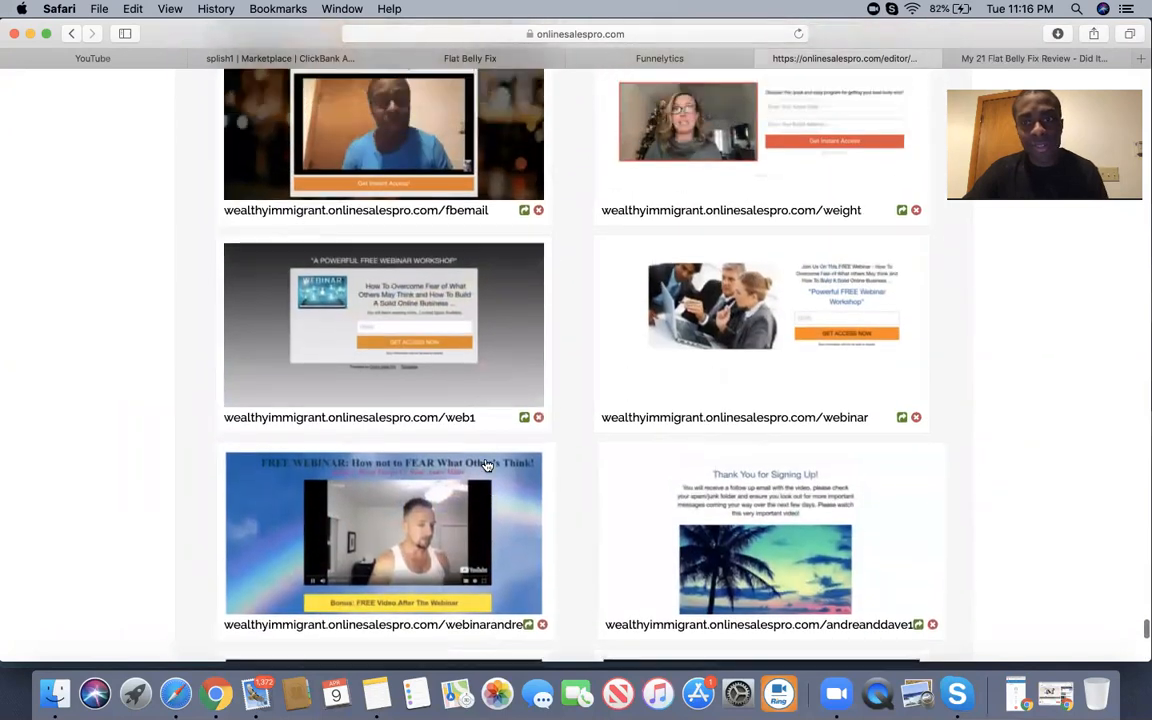
{"action": "left_click_drag", "start_coordinate": [877, 271], "coordinate": [599, 267]}
{"action": "key", "text": "super+c"}
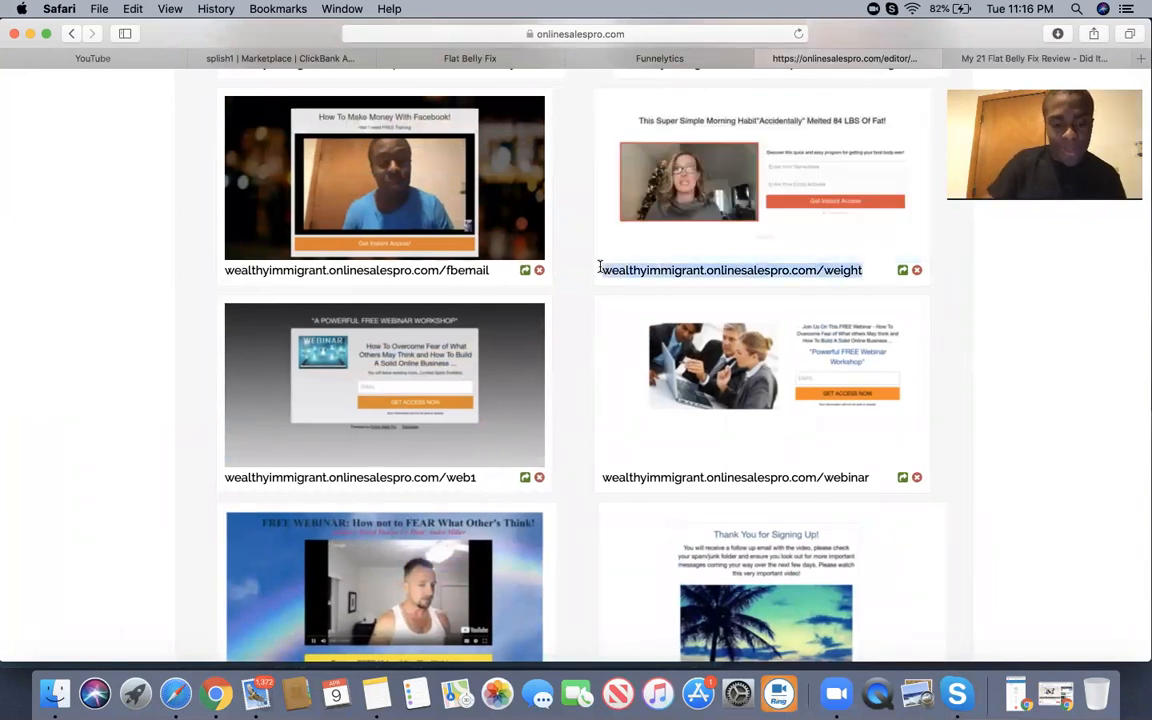
Load the published weight opt-in page live in a new browser tab.
{"action": "left_click", "coordinate": [1137, 59]}
{"action": "key", "text": "super+v"}
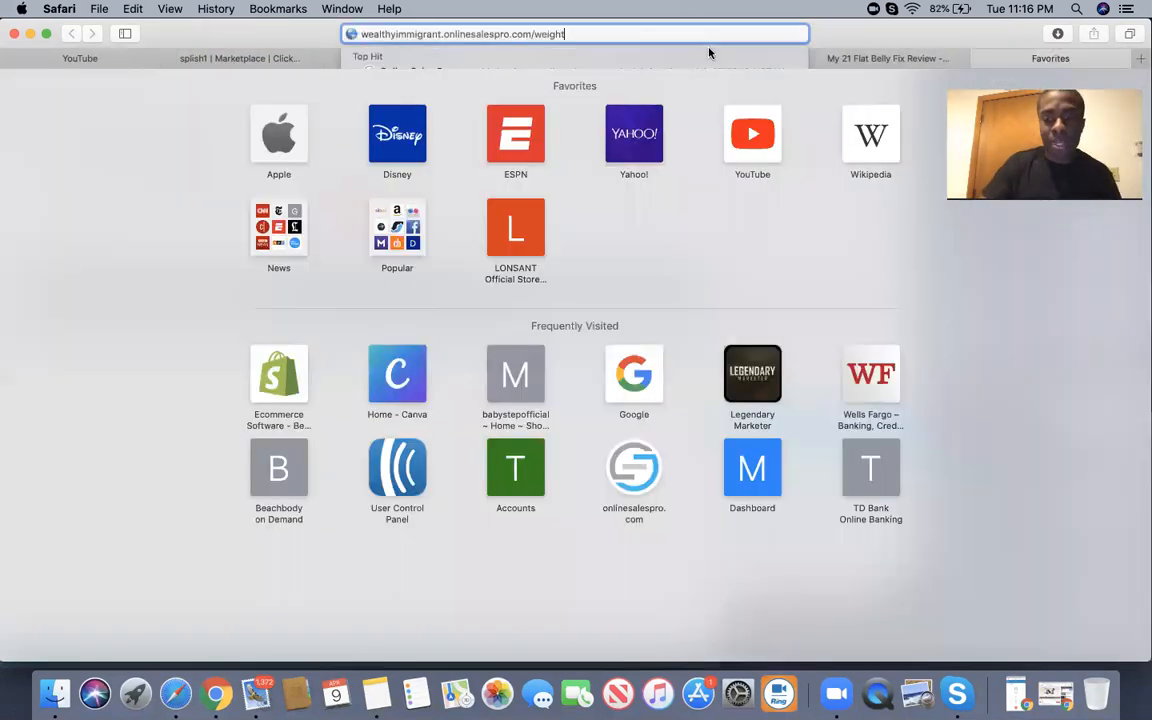
{"action": "key", "text": "Return"}
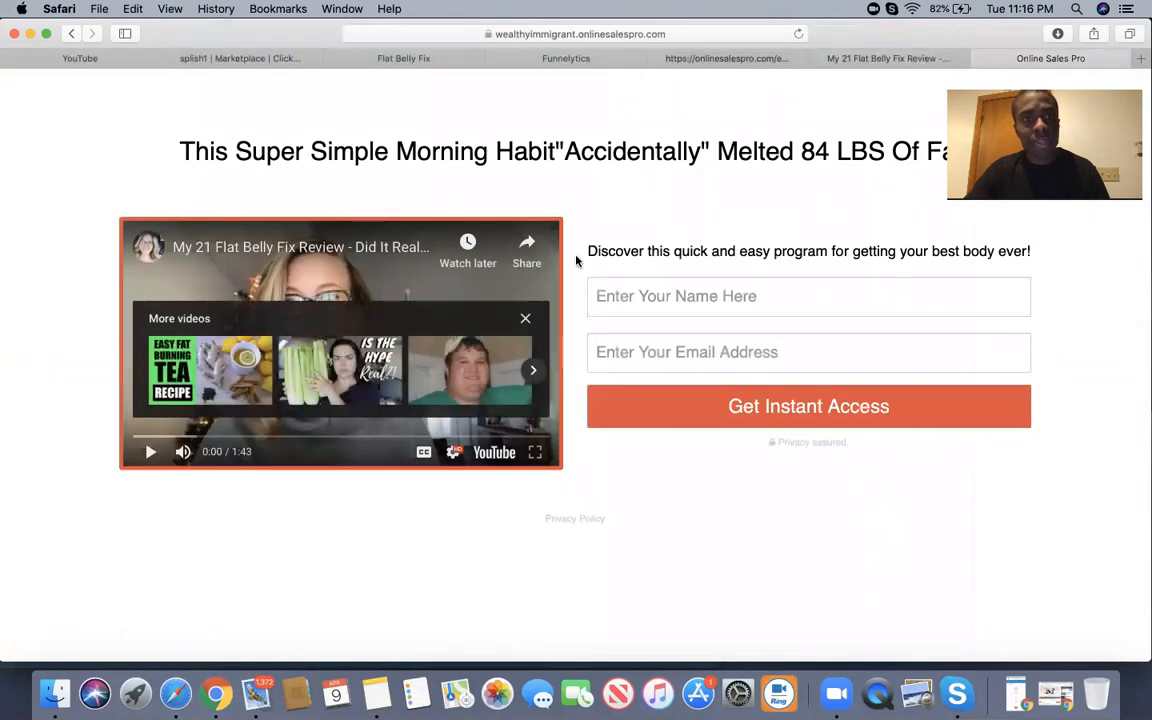
Dismiss the more-videos panel, play then pause the review video, and select the name field.
{"action": "left_click", "coordinate": [524, 319]}
{"action": "left_click", "coordinate": [151, 452]}
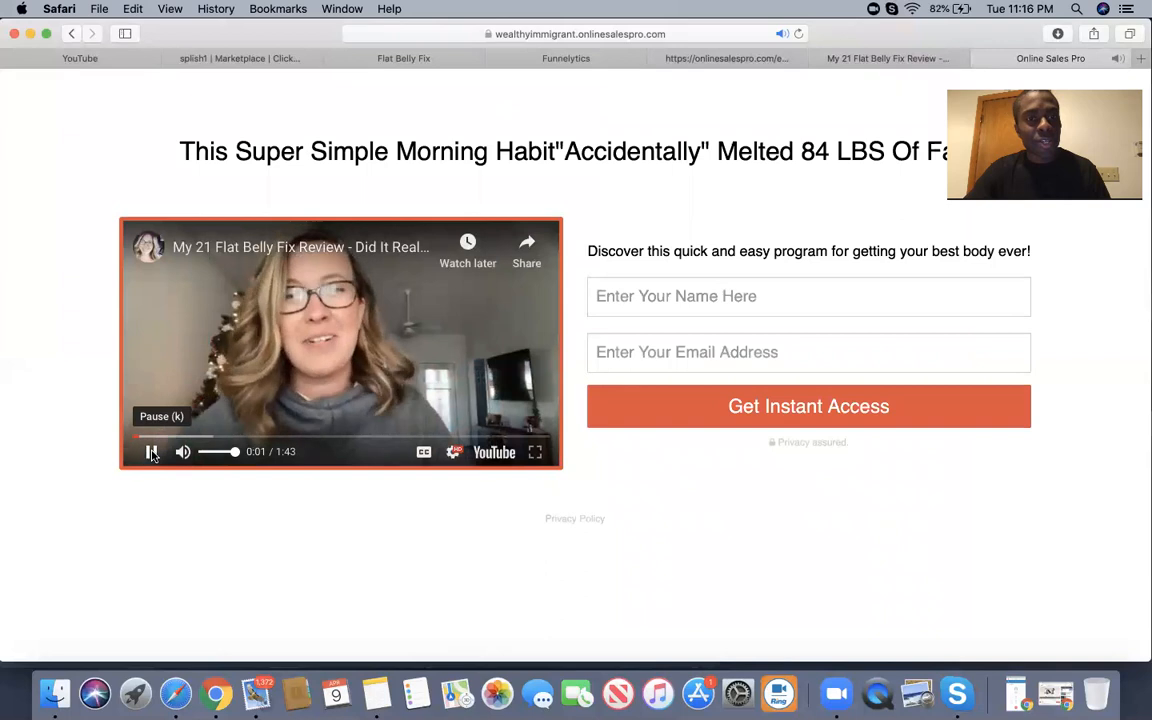
{"action": "left_click", "coordinate": [151, 452]}
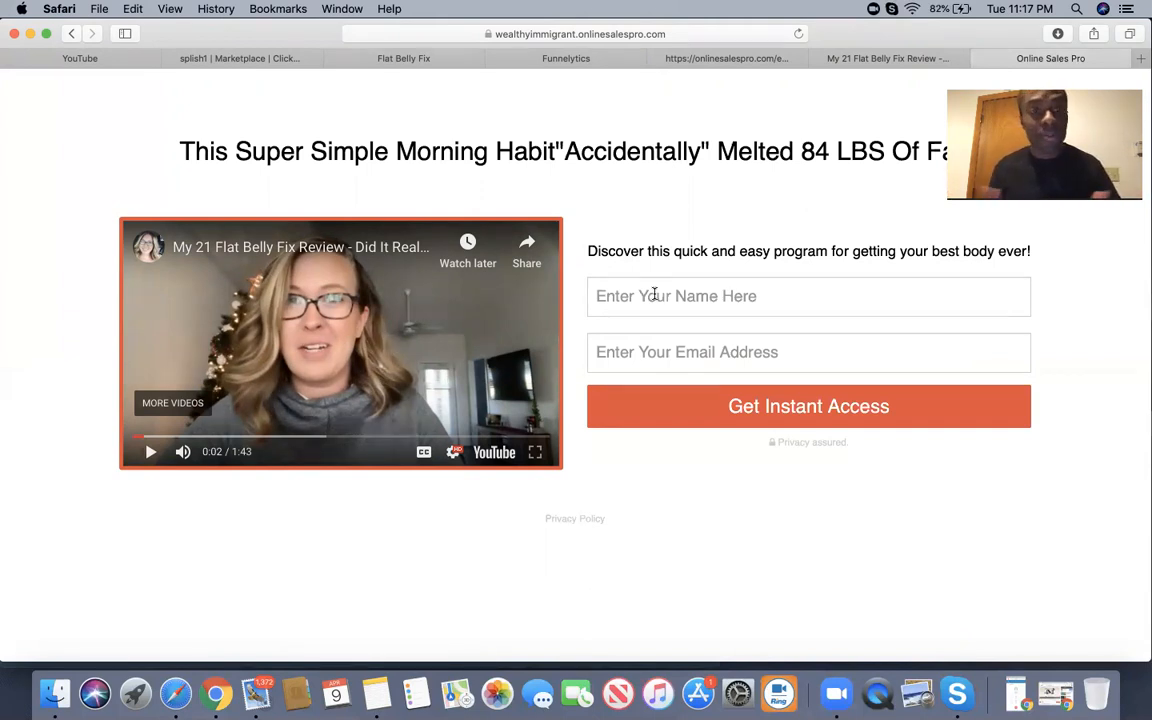
{"action": "left_click", "coordinate": [733, 294]}
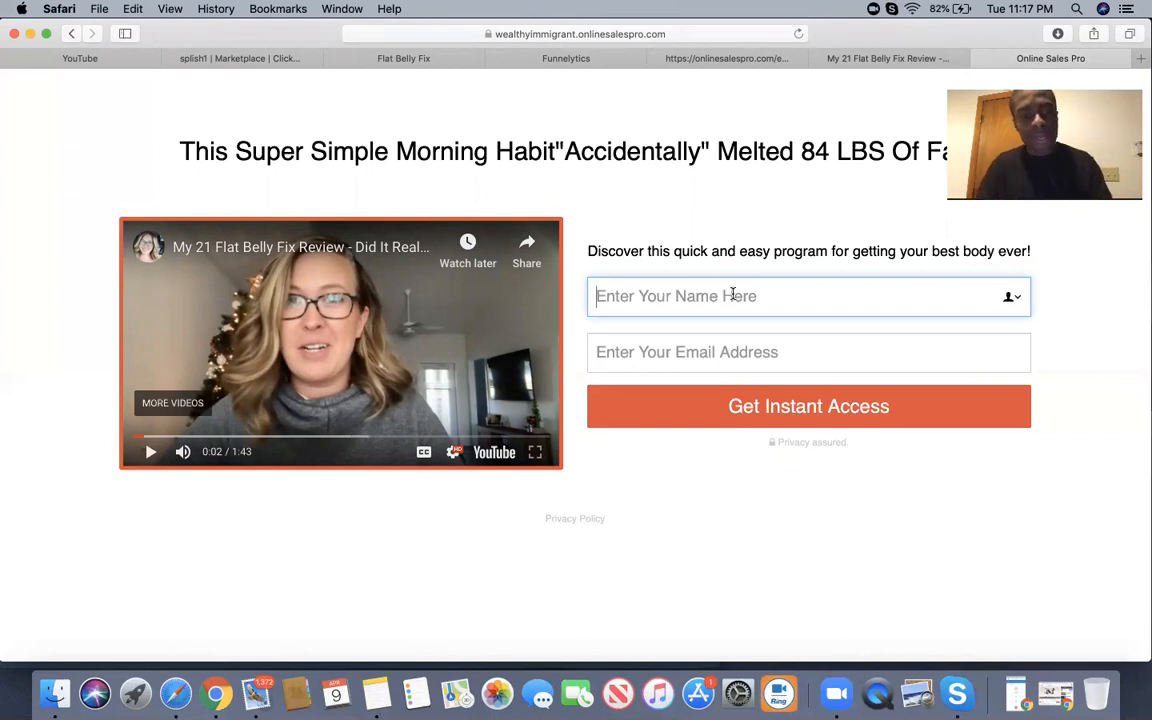
Submit the opt-in form with a test name and e-mail to check the redirect.
{"action": "type", "text": "Andre"}
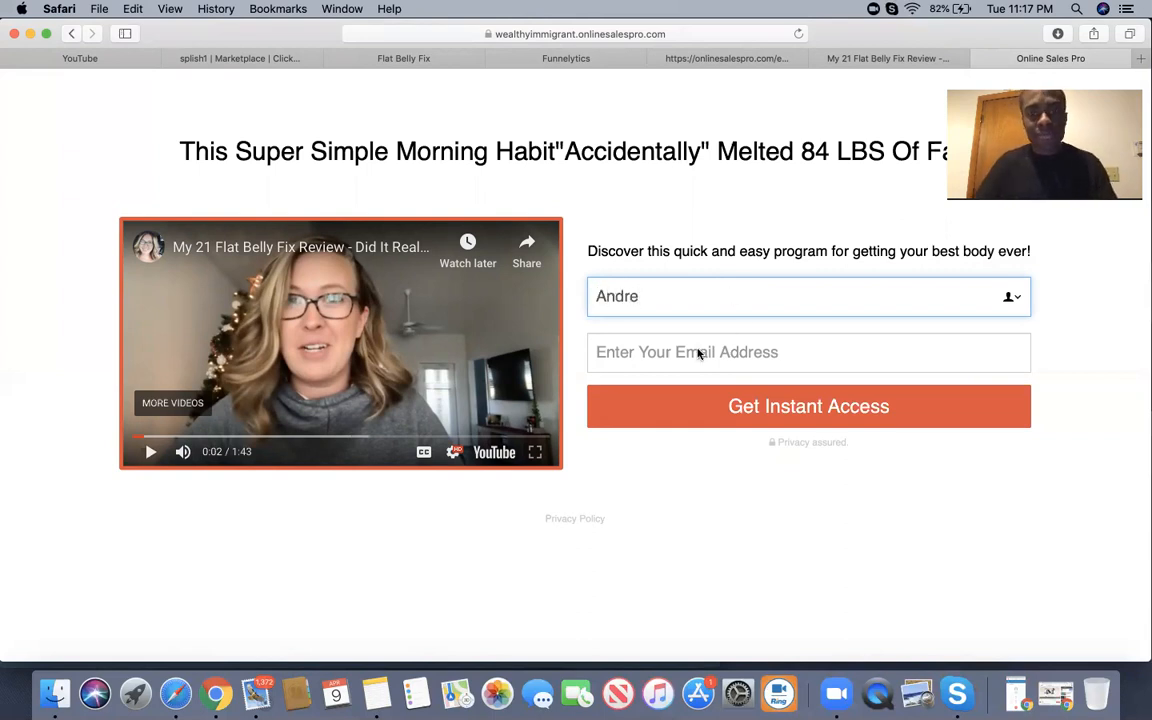
{"action": "left_click", "coordinate": [776, 342]}
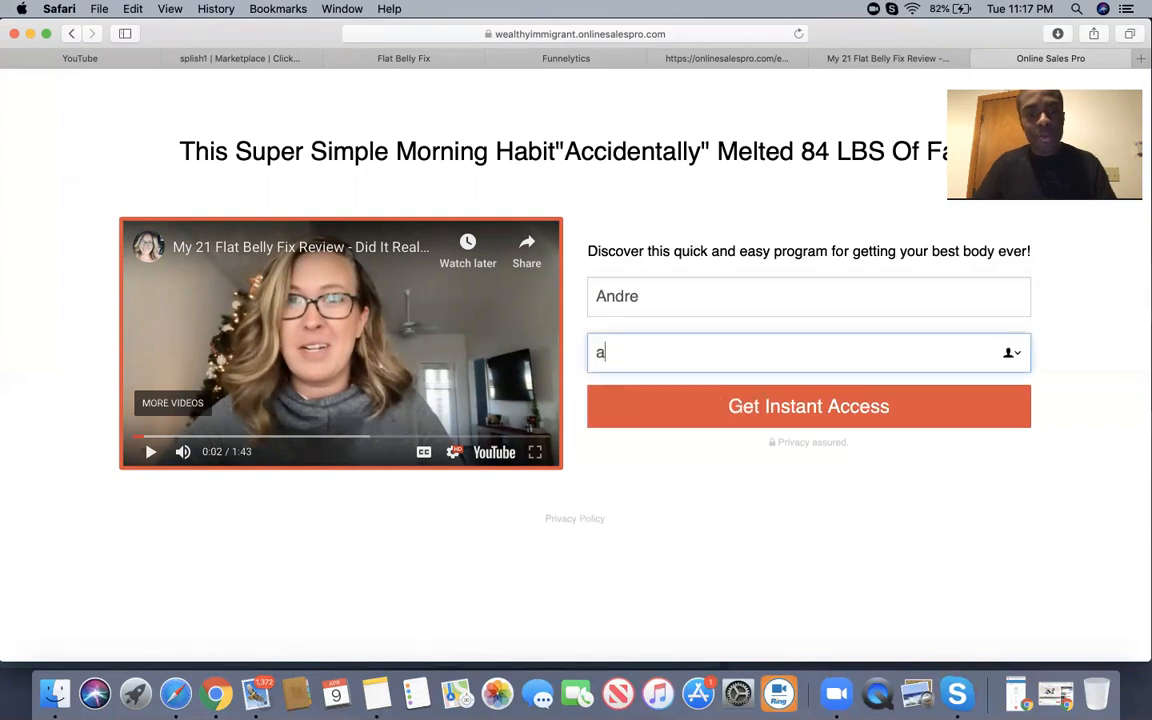
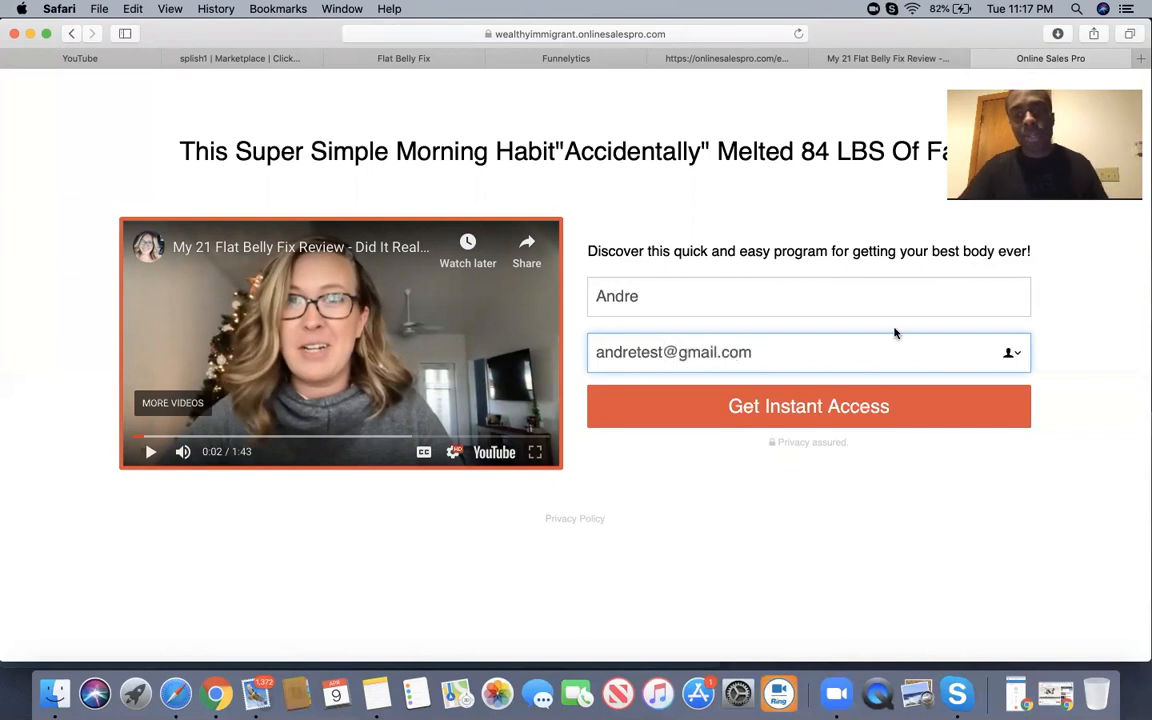
{"action": "left_click", "coordinate": [832, 408]}
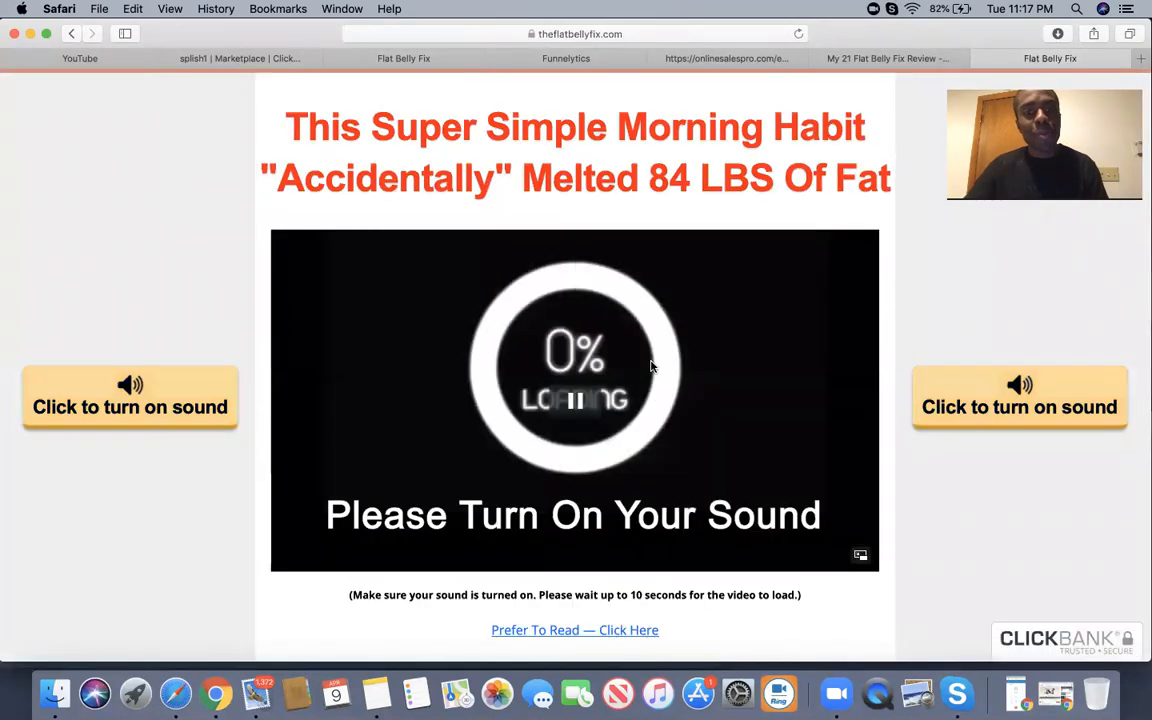
Scroll the Flat Belly Fix sales page and turn on the sales video's sound.
{"action": "scroll", "coordinate": [630, 379], "scroll_direction": "down", "scroll_amount": 3}
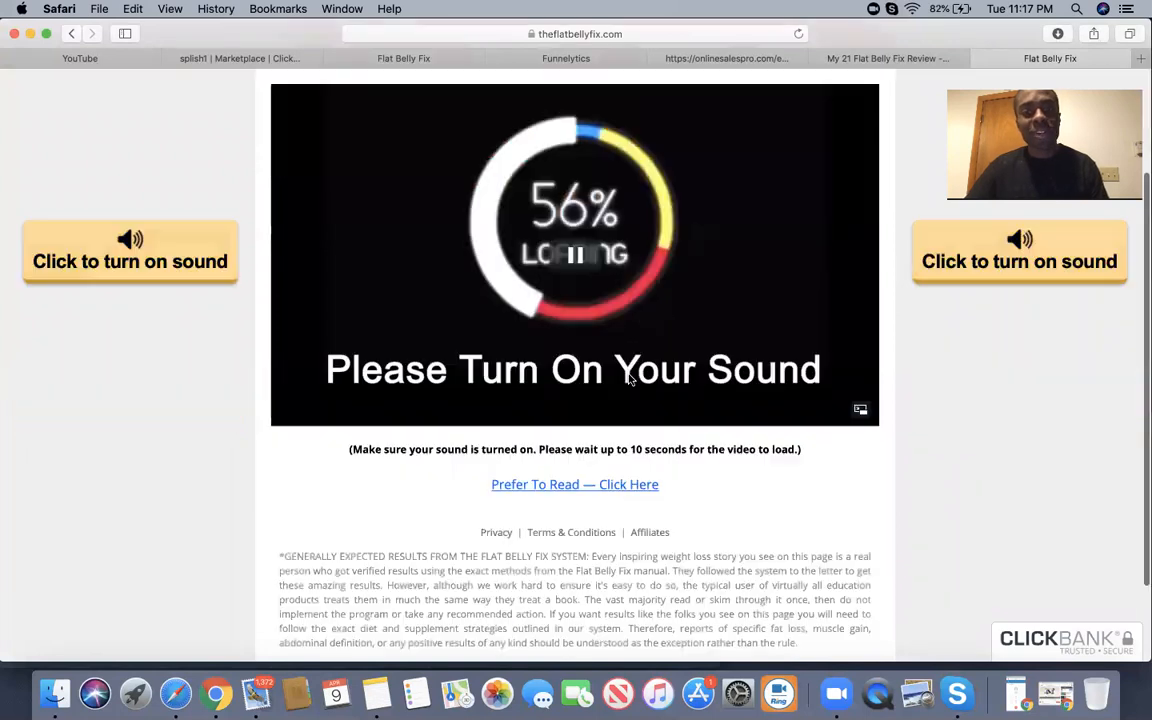
{"action": "scroll", "coordinate": [630, 379], "scroll_direction": "down", "scroll_amount": 1}
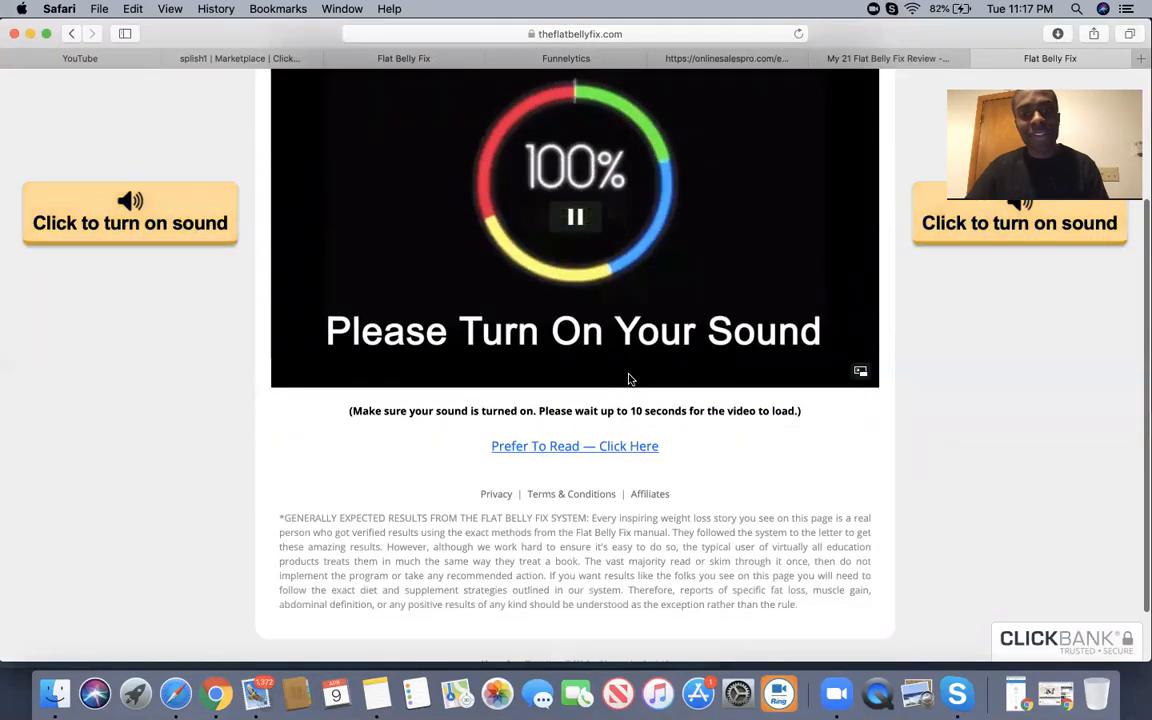
{"action": "scroll", "coordinate": [630, 379], "scroll_direction": "up", "scroll_amount": 2}
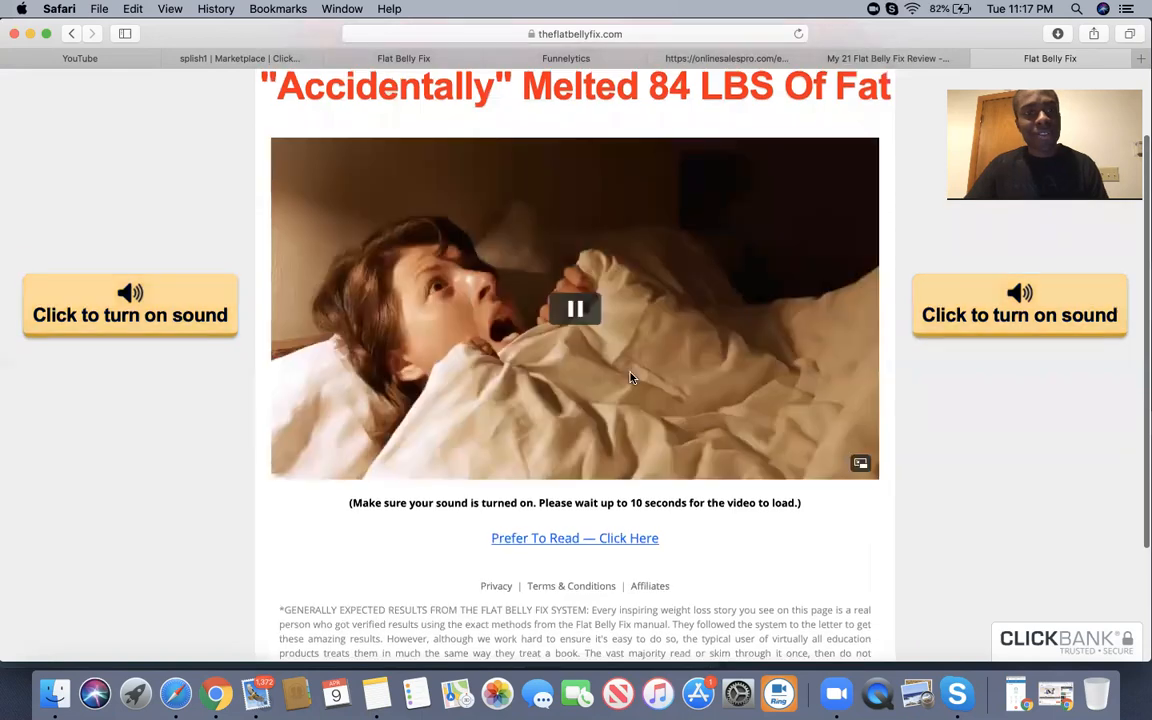
{"action": "left_click", "coordinate": [150, 312]}
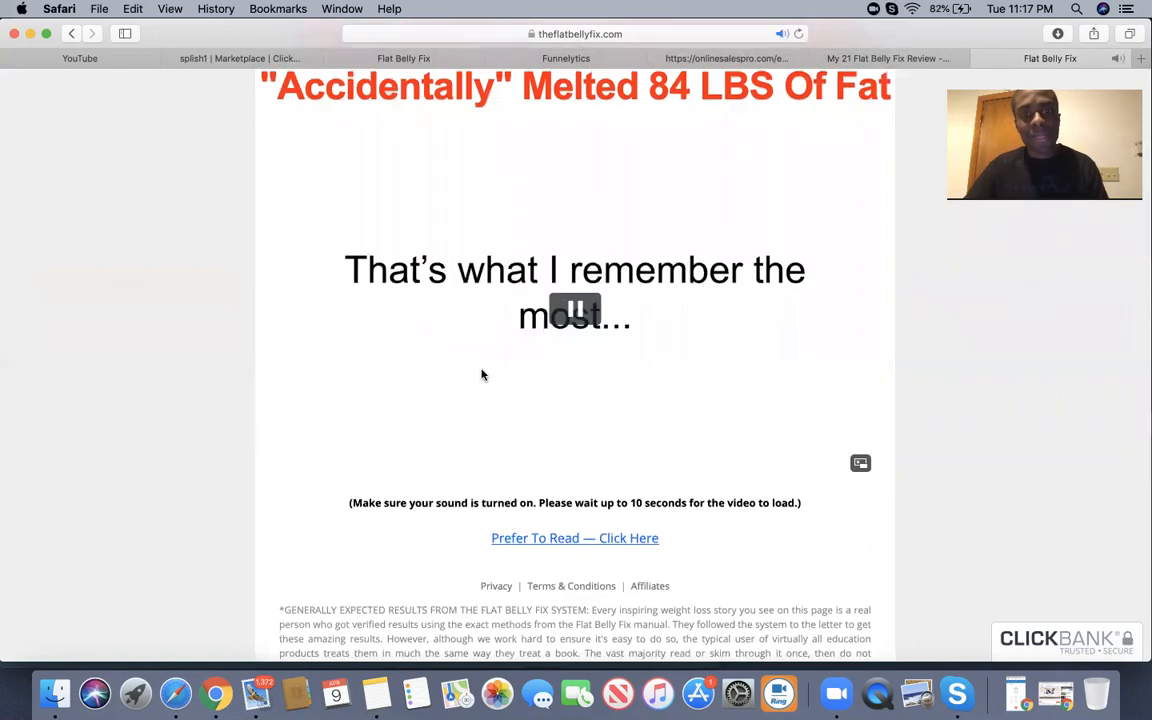
Look through the review video, Online Sales Pro and sales page tabs, ending on ClickBank Marketplace.
{"action": "scroll", "coordinate": [481, 375], "scroll_direction": "up", "scroll_amount": 2}
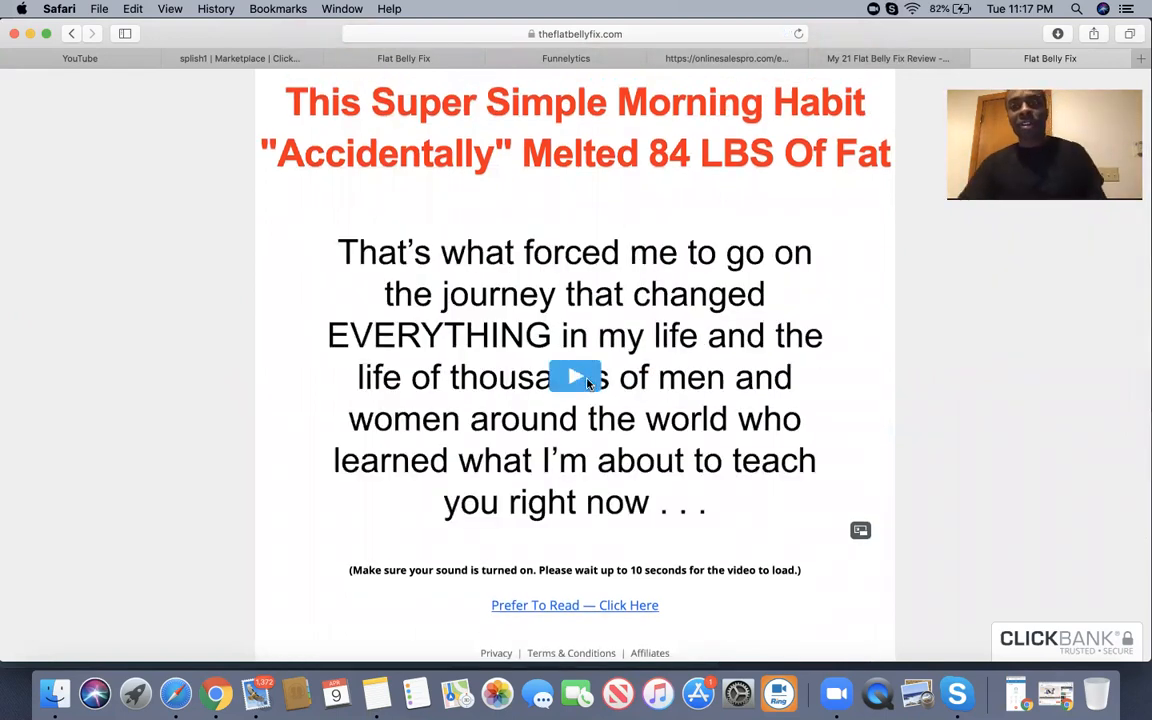
{"action": "mouse_move", "coordinate": [917, 63]}
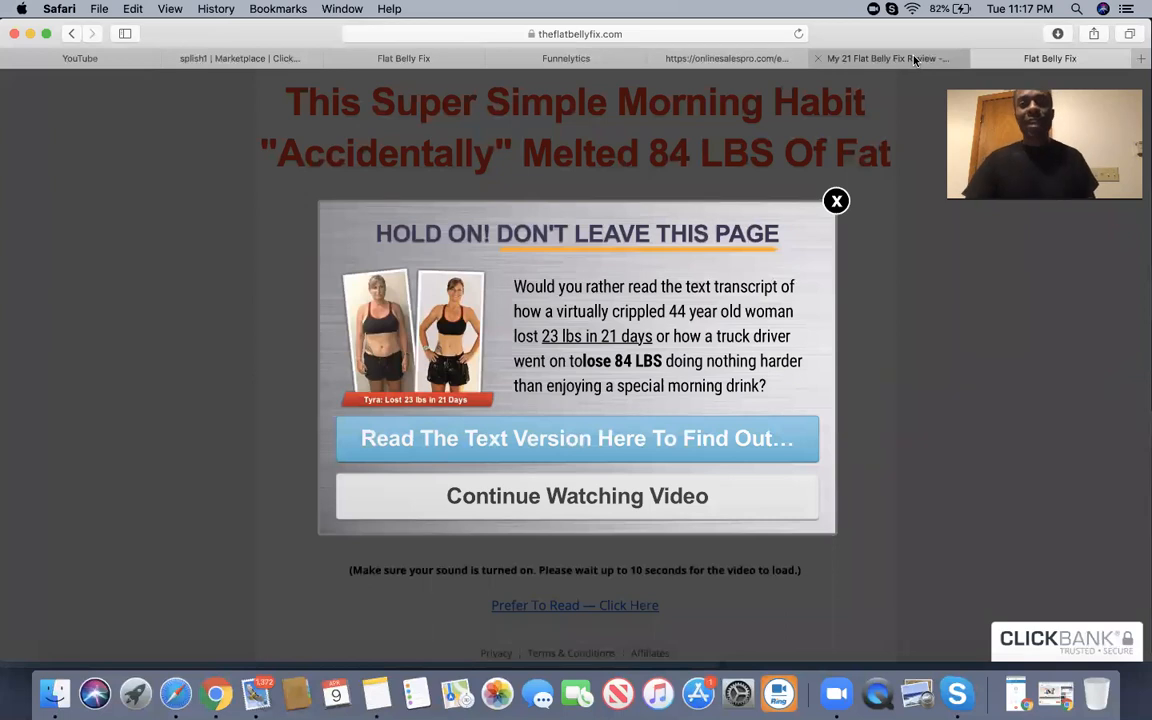
{"action": "left_click", "coordinate": [880, 59]}
{"action": "left_click", "coordinate": [752, 60]}
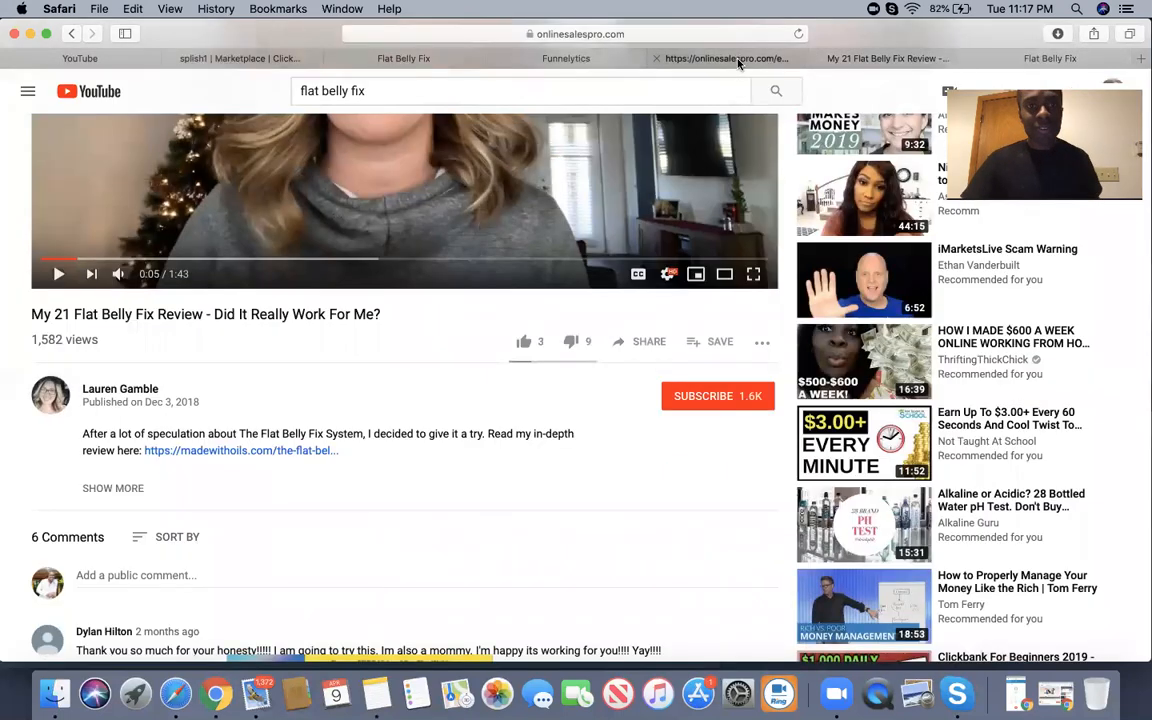
{"action": "left_click", "coordinate": [425, 59]}
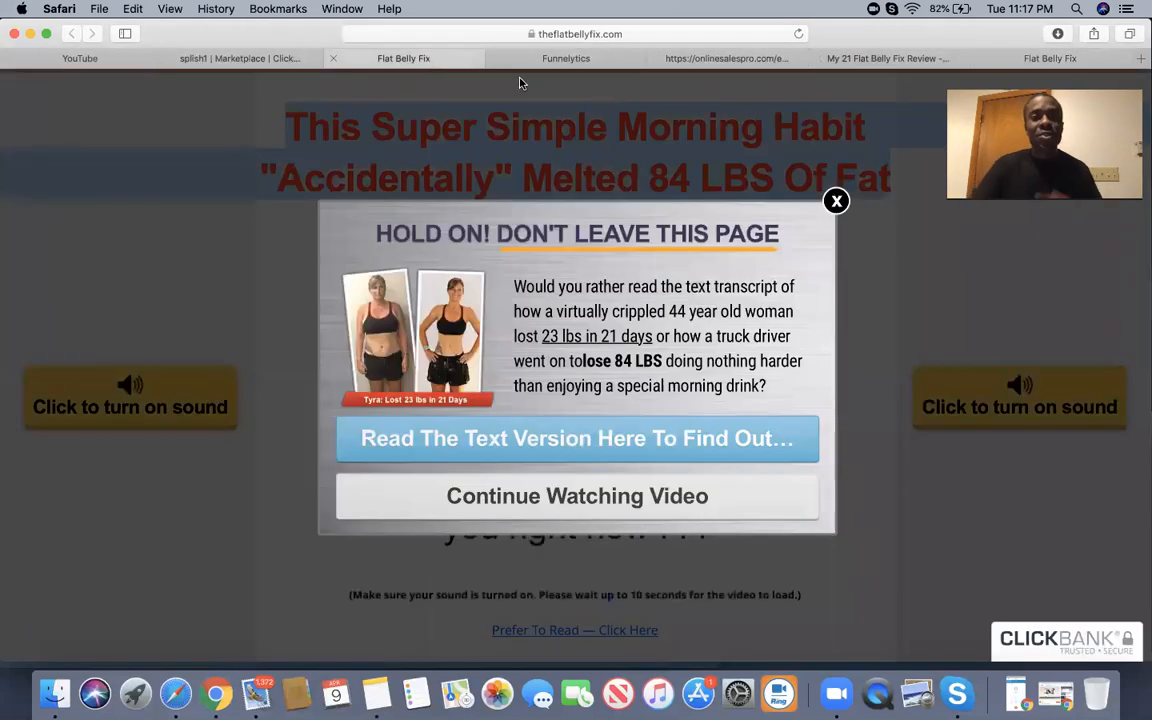
{"action": "left_click", "coordinate": [284, 60]}
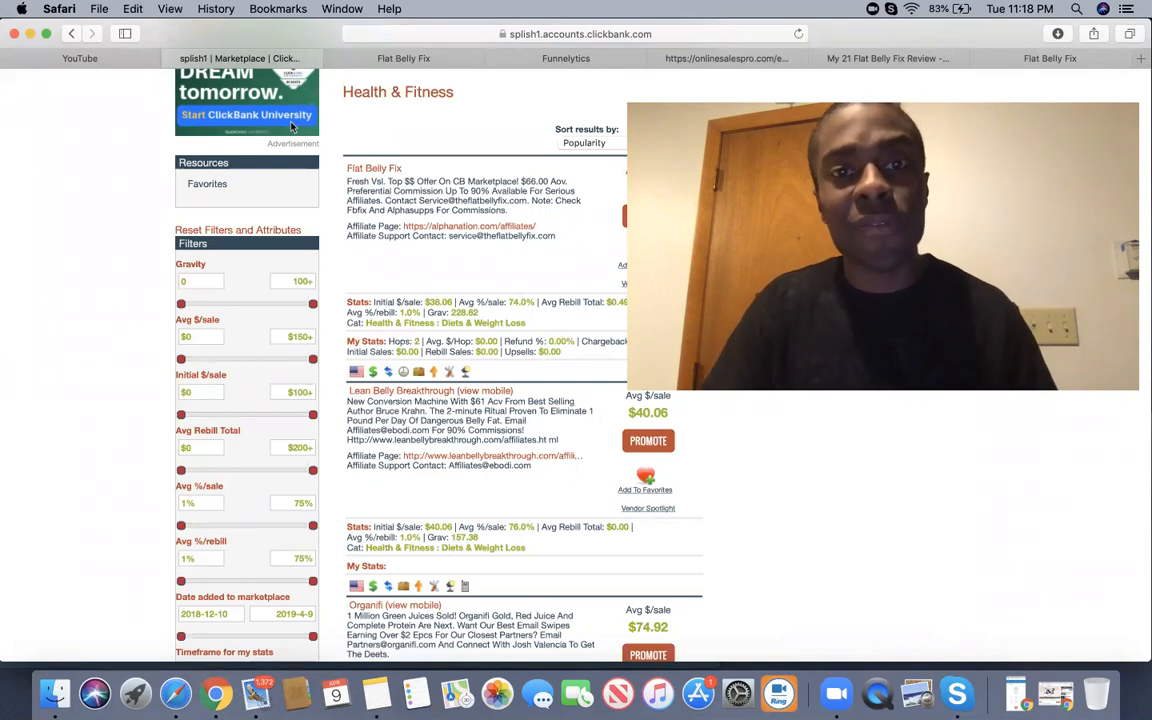
{"action": "scroll", "coordinate": [293, 127], "scroll_direction": "up", "scroll_amount": 3}
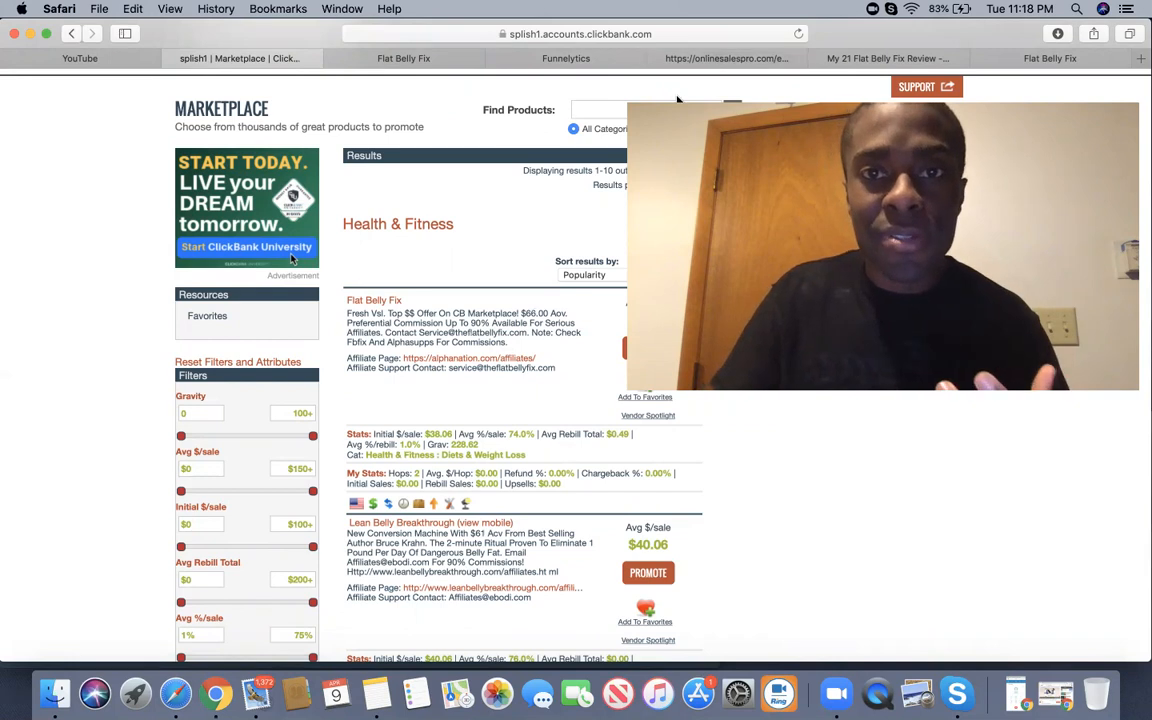
Open the alphanation.com affiliate resources page from the Flat Belly Fix listing.
{"action": "left_click", "coordinate": [455, 360]}
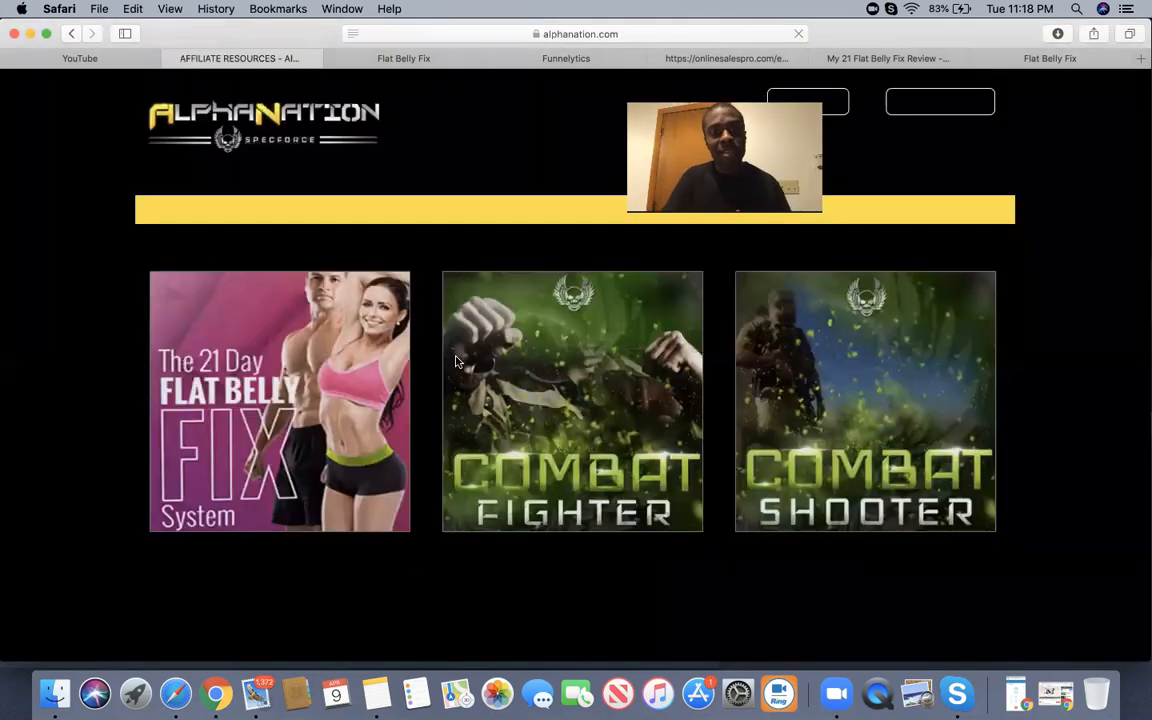
{"action": "scroll", "coordinate": [455, 360], "scroll_direction": "down", "scroll_amount": 15}
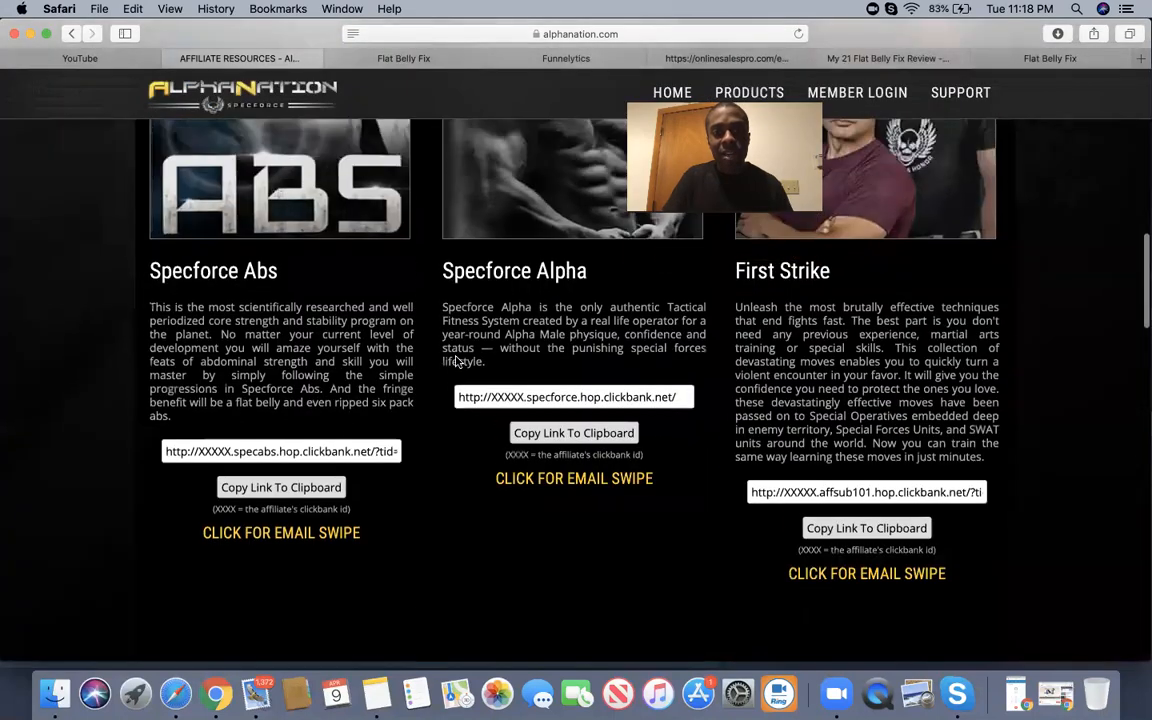
{"action": "scroll", "coordinate": [455, 360], "scroll_direction": "down", "scroll_amount": 10}
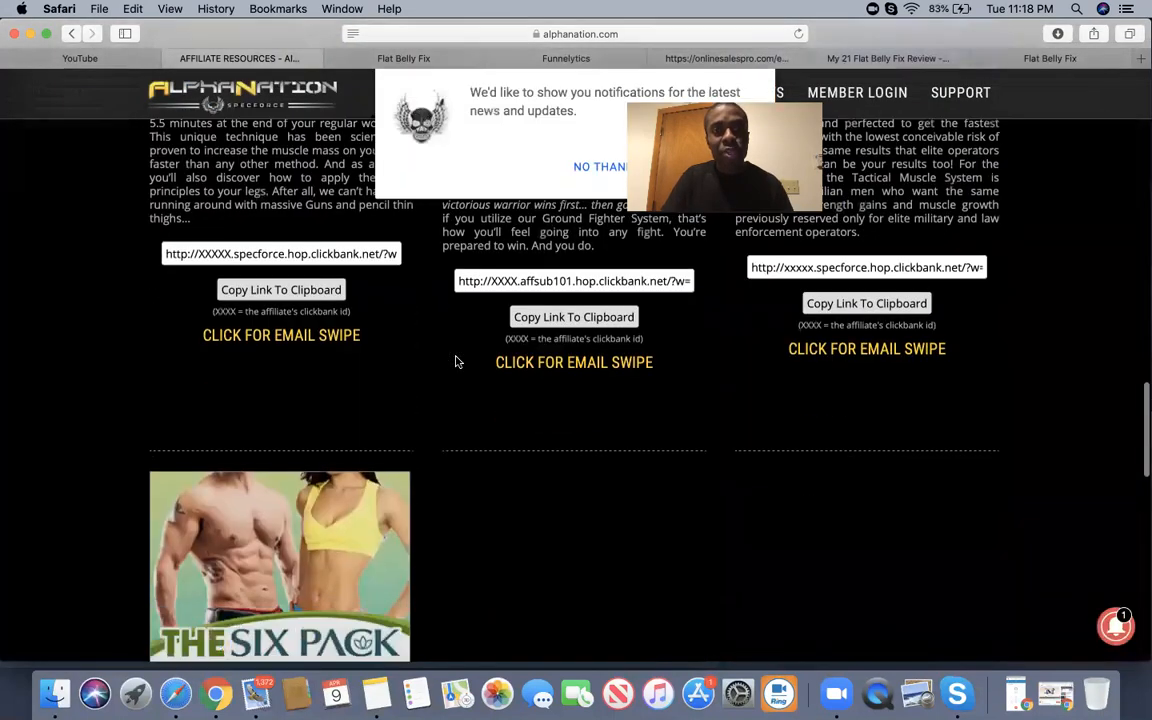
Decline the notifications prompt and browse the product listings with their ClickBank links.
{"action": "left_click", "coordinate": [607, 167]}
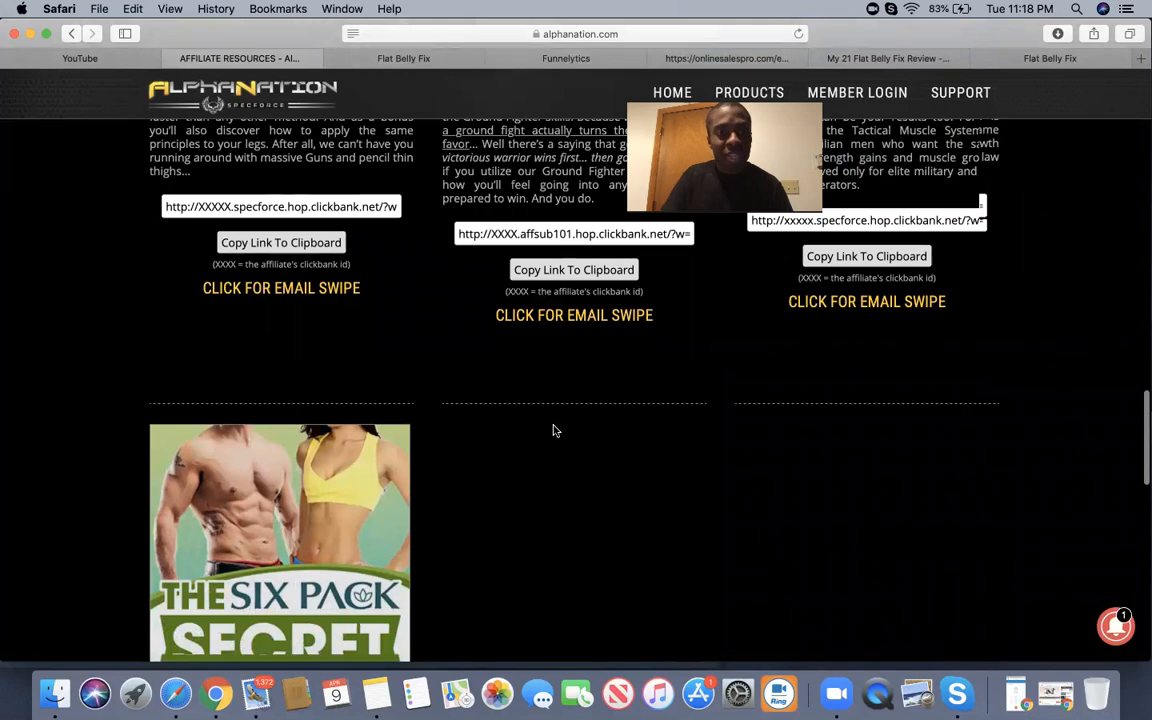
{"action": "scroll", "coordinate": [555, 427], "scroll_direction": "down", "scroll_amount": 8}
{"action": "scroll", "coordinate": [553, 427], "scroll_direction": "down", "scroll_amount": 5}
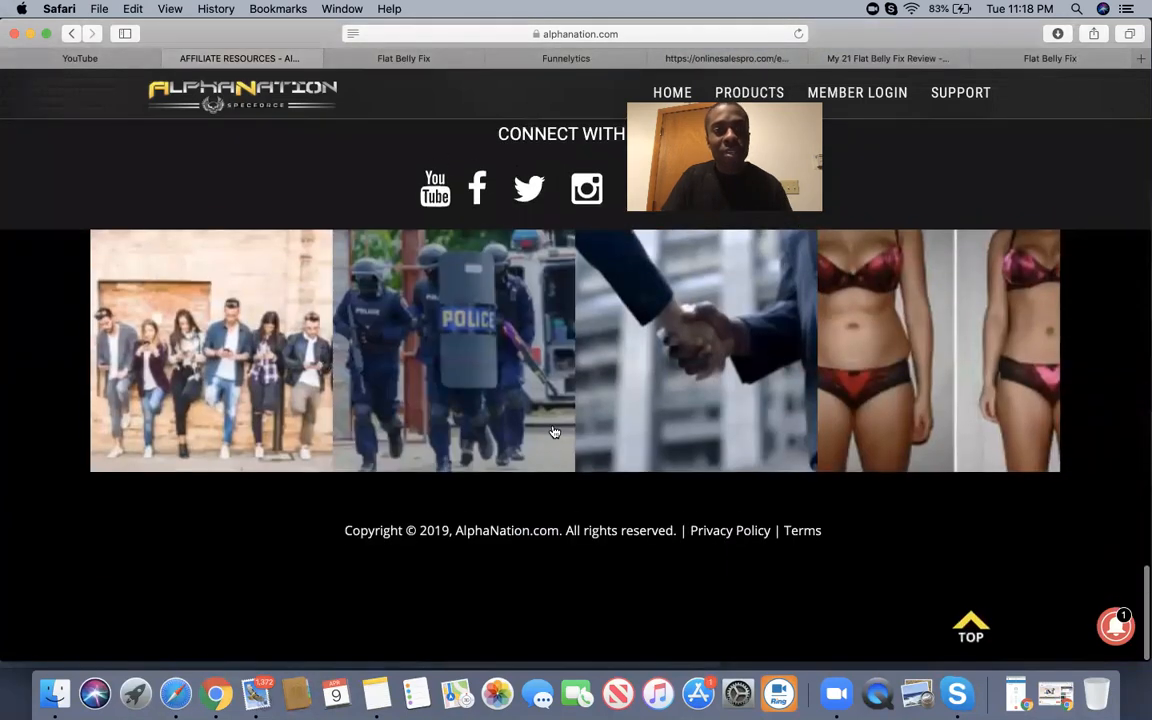
{"action": "scroll", "coordinate": [553, 432], "scroll_direction": "up", "scroll_amount": 15}
{"action": "scroll", "coordinate": [555, 432], "scroll_direction": "up", "scroll_amount": 3}
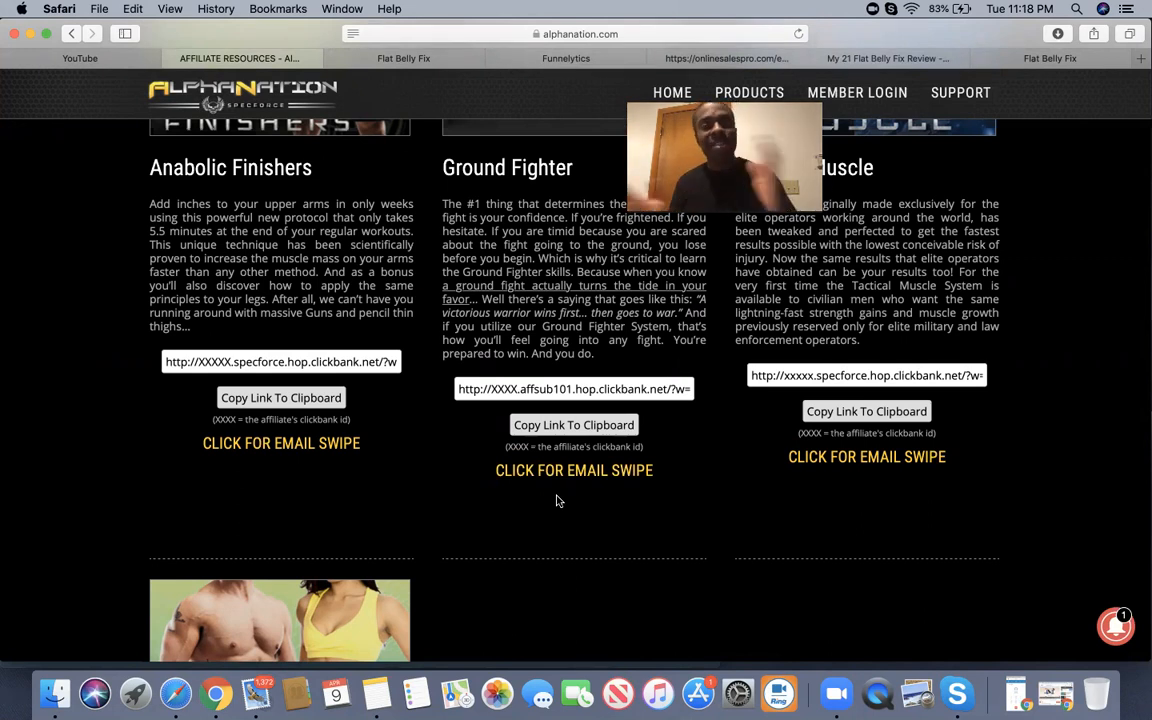
{"action": "scroll", "coordinate": [558, 501], "scroll_direction": "up", "scroll_amount": 1}
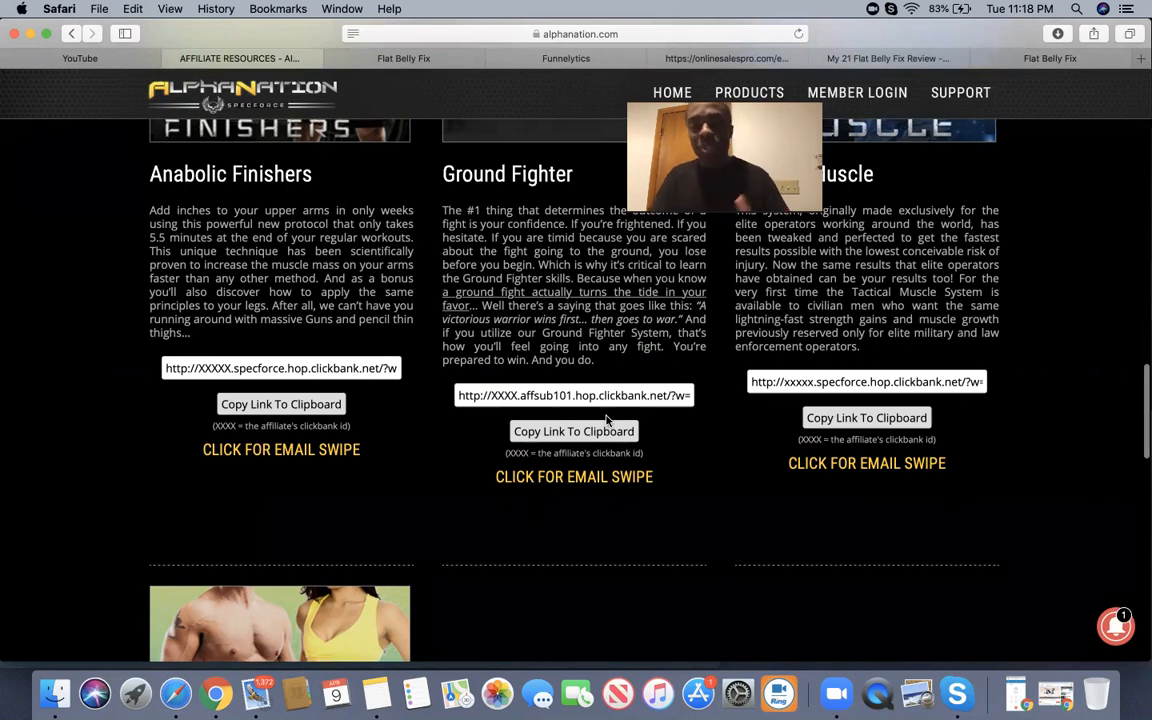